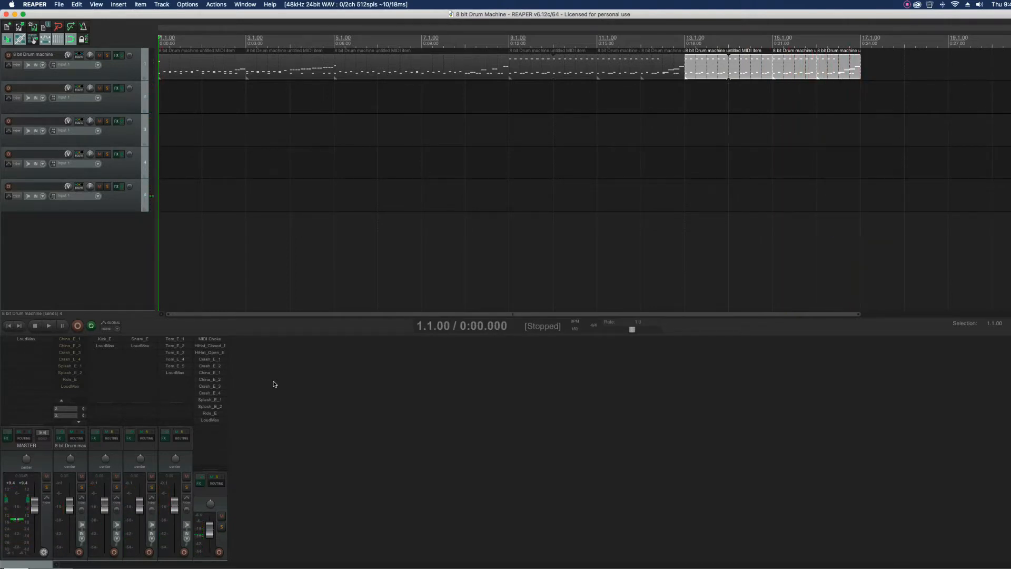
click(83, 459)
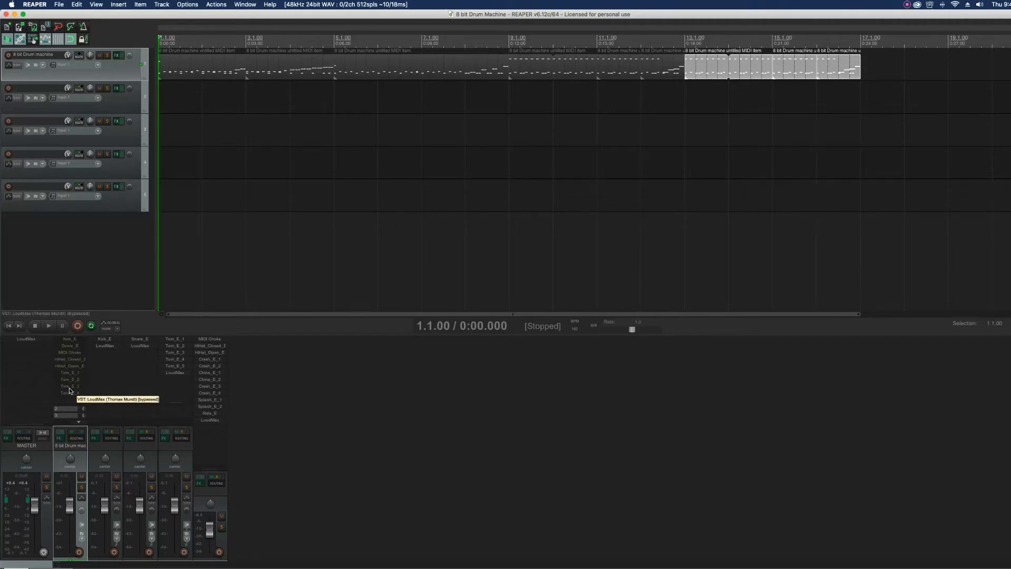
scroll(70, 381, up, 5)
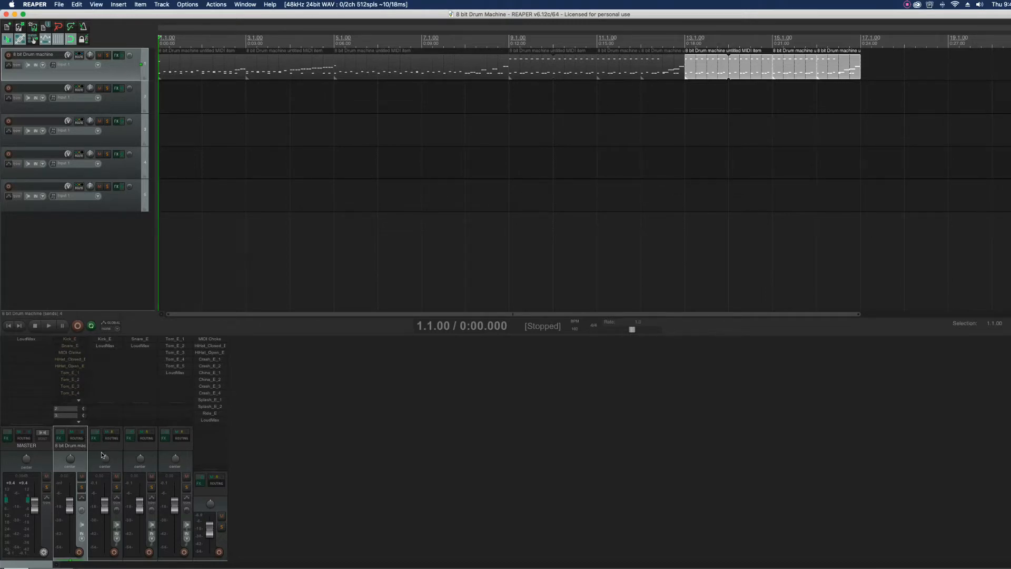
click(132, 454)
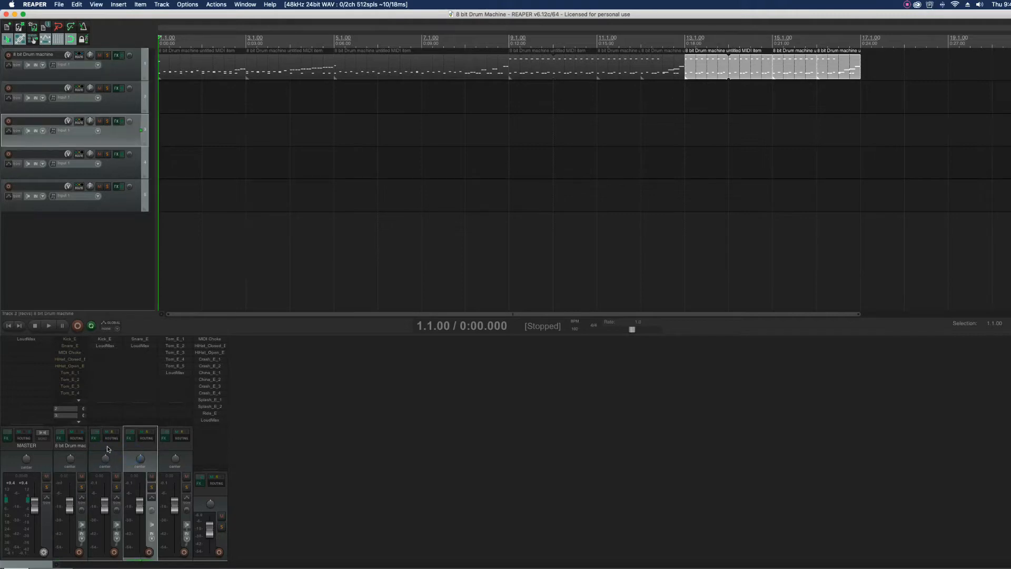
- Name the second track, which holds the Kick_E sampler, "kick"
click(107, 446)
double_click(109, 449)
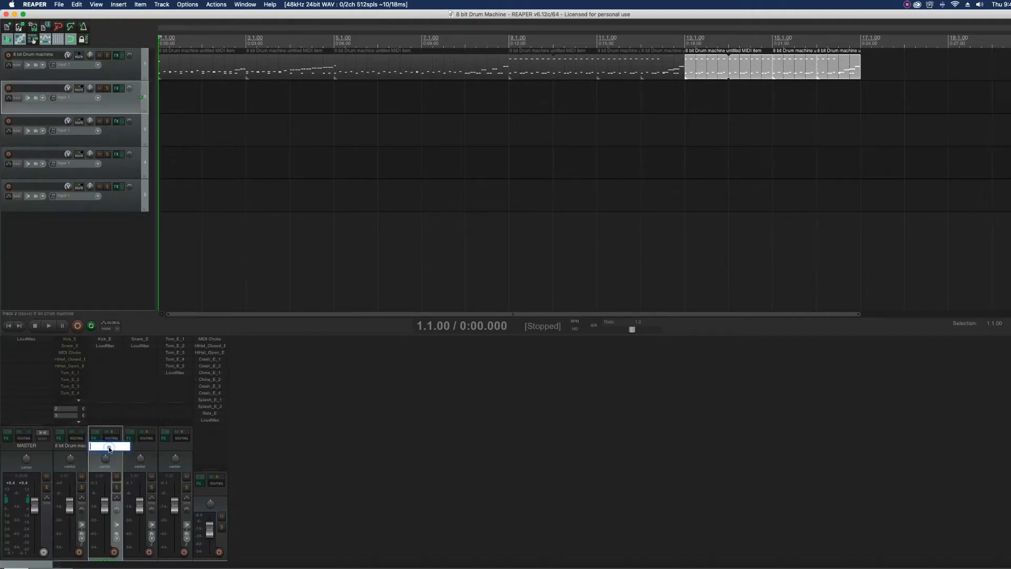
text(kick)
key(Return)
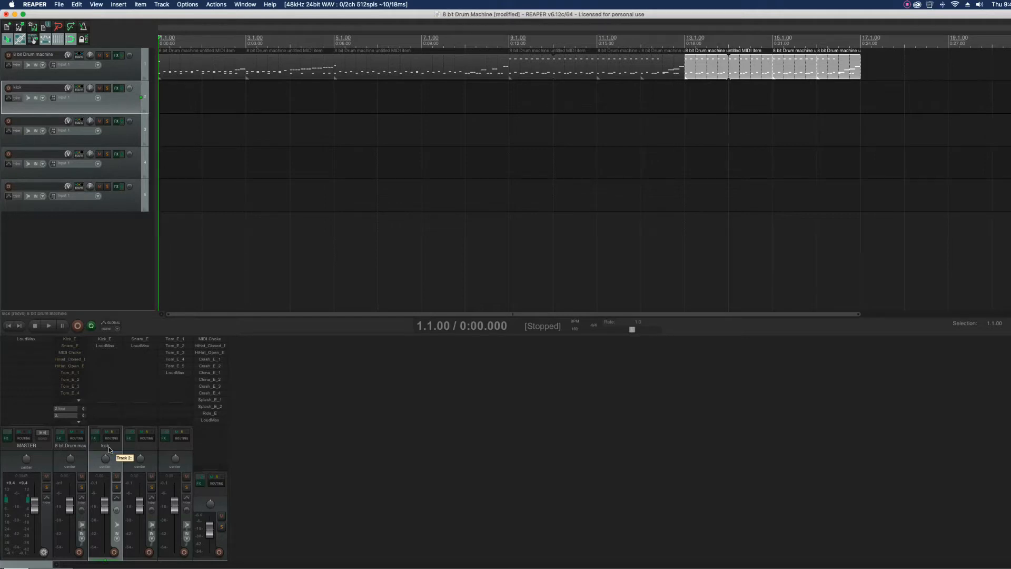
- Name the third track, which holds the Snare_E sampler, "snare"
click(134, 448)
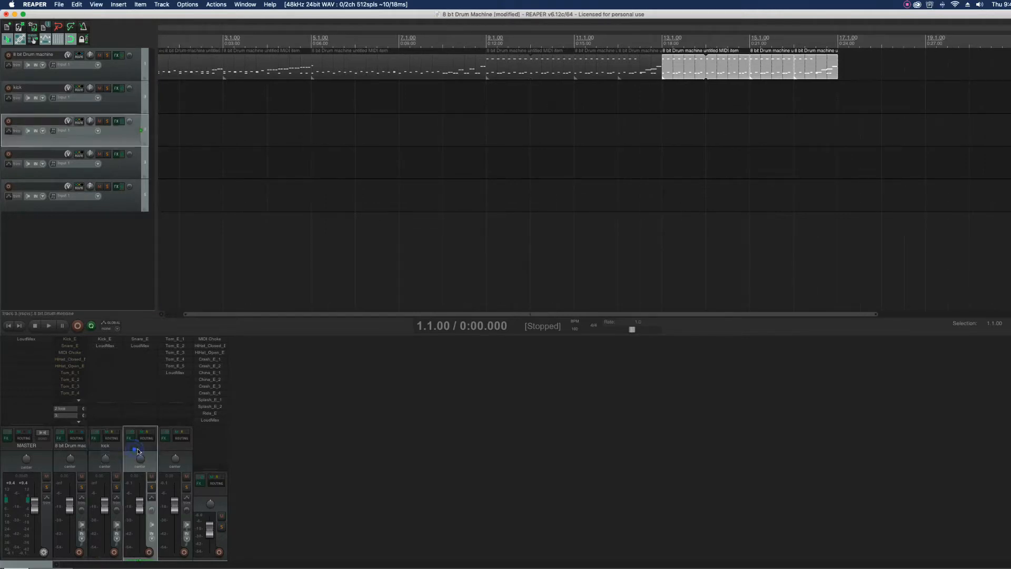
double_click(138, 447)
text(snare)
key(Return)
- Name the fourth track "toms" and the fifth track, with the hi-hats and cymbals, "shiny"
double_click(173, 446)
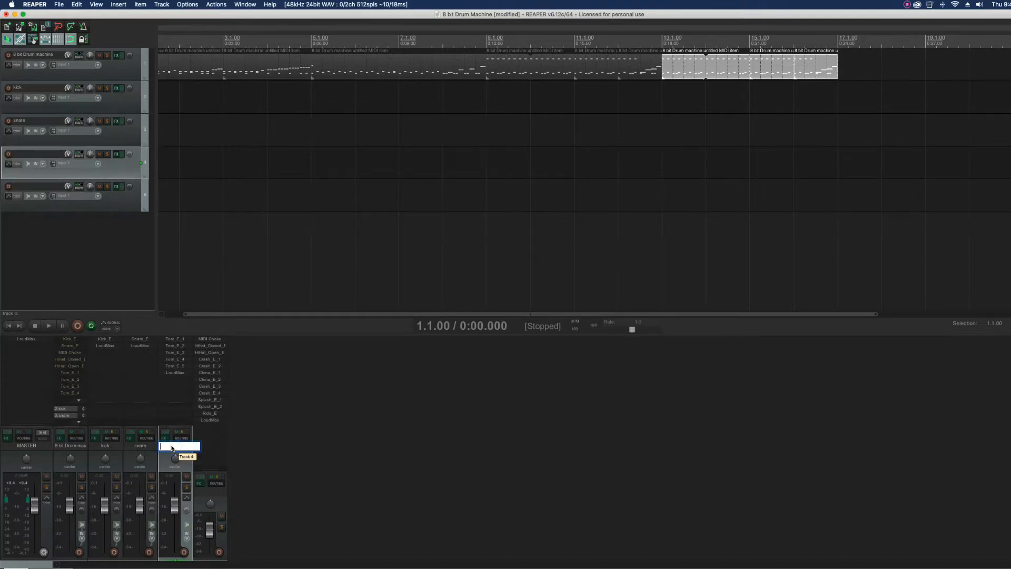
text(toms)
key(Return)
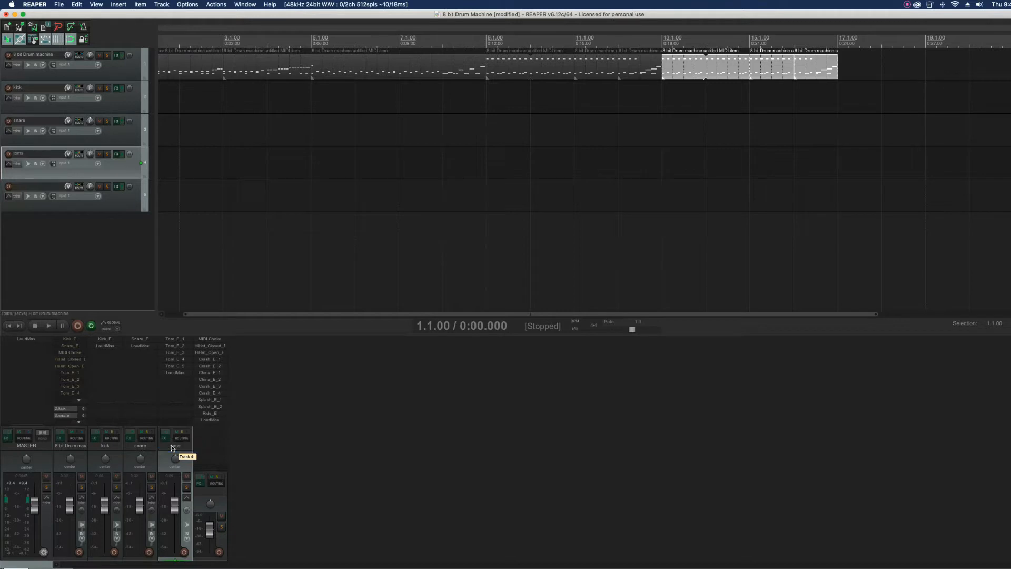
double_click(212, 495)
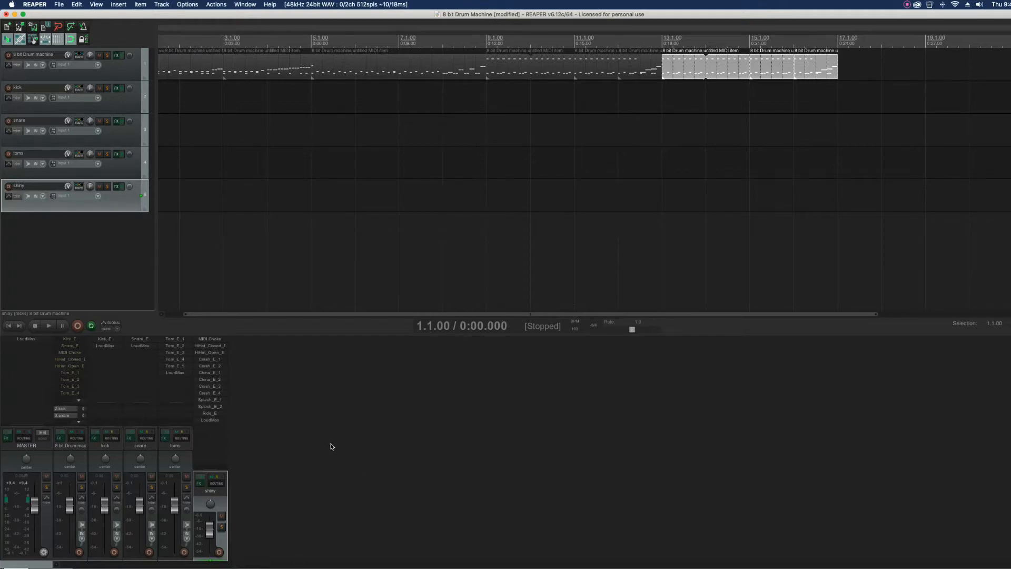
- Audition the Kick_E sample on the kick track and the Snare_E sample on the snare track in their samplers
click(105, 339)
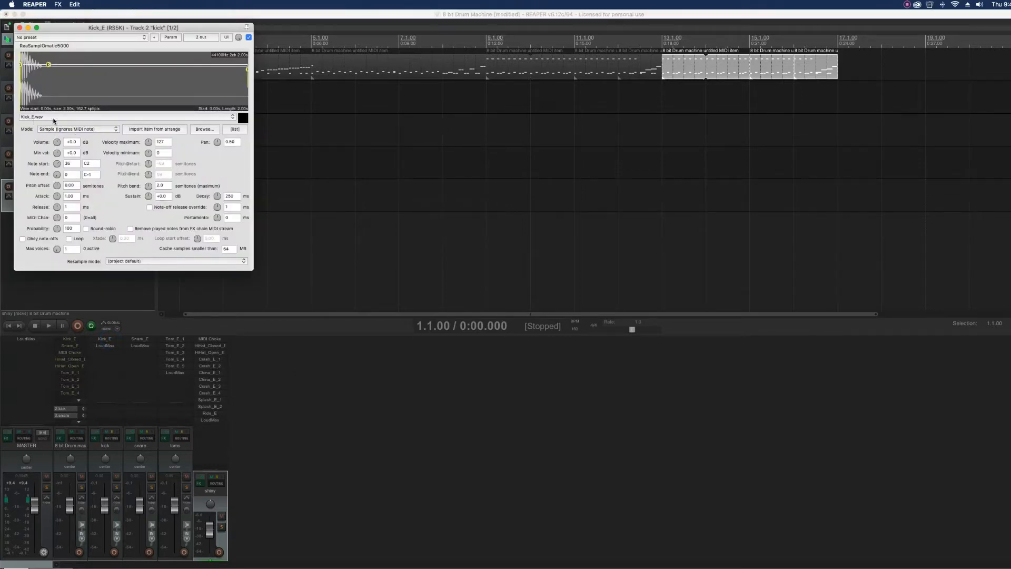
click(242, 118)
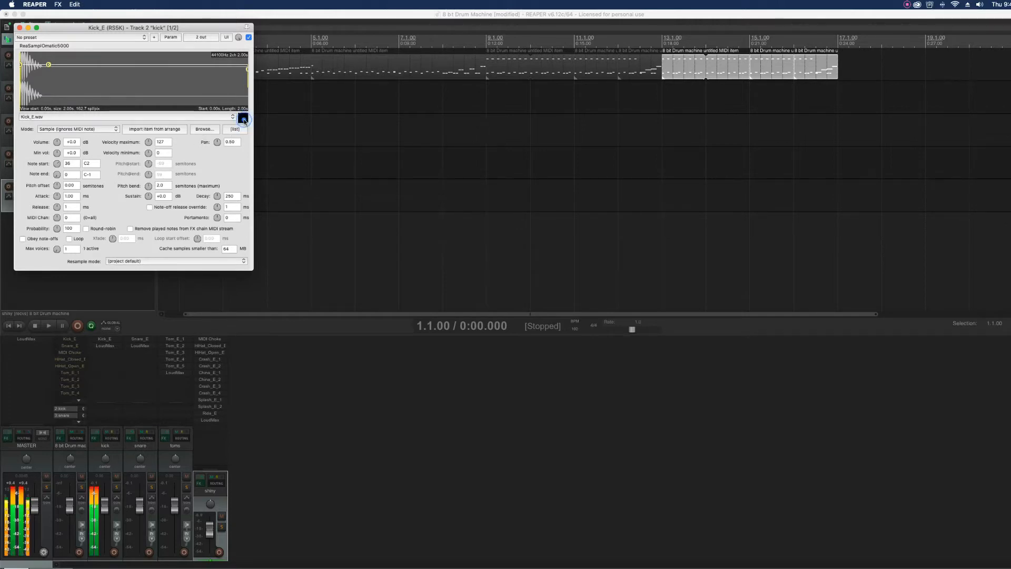
click(19, 27)
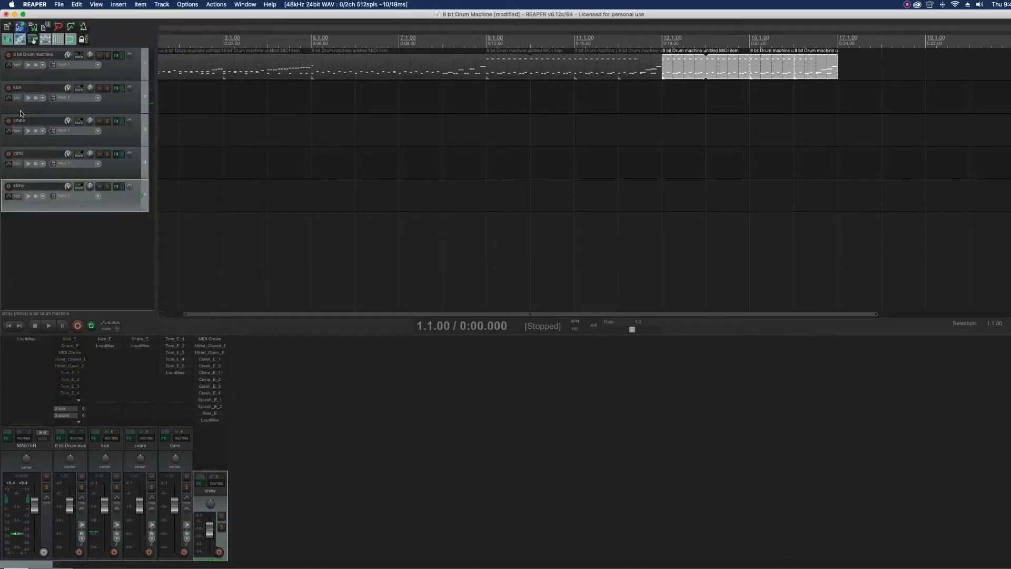
click(141, 339)
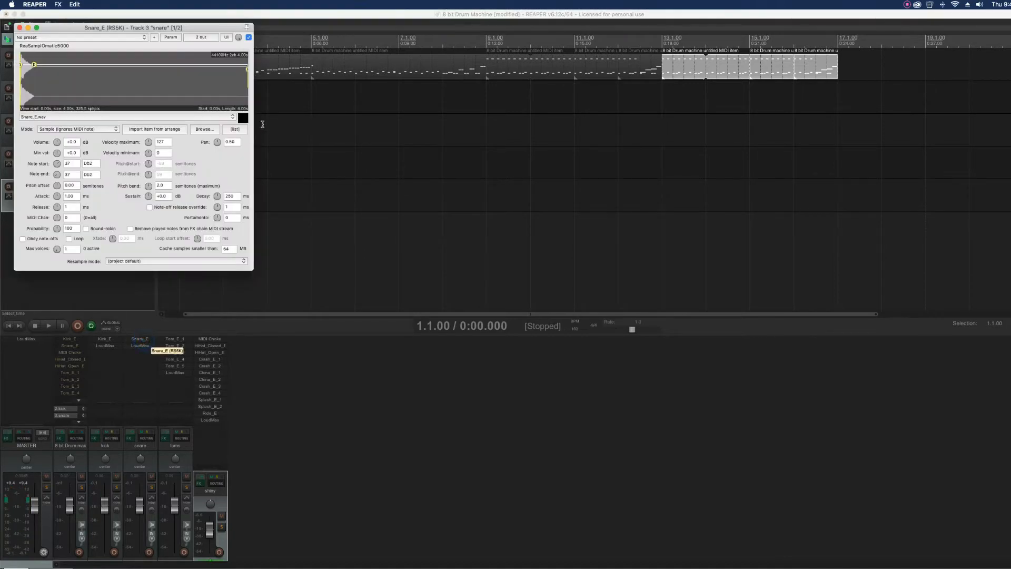
click(242, 117)
click(19, 28)
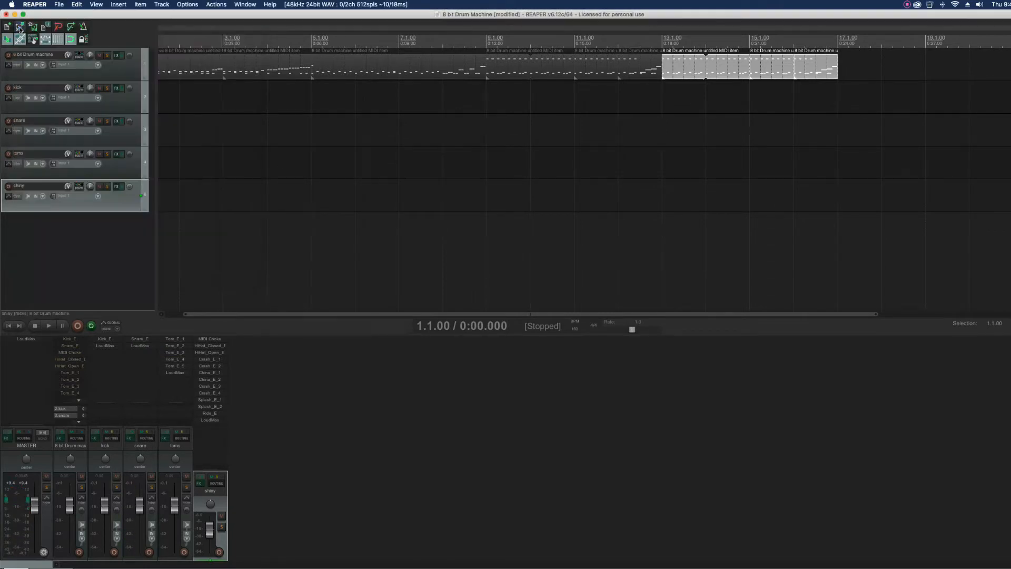
- Audition the Tom_E_1 sample on the toms track and the HiHat_Closed_E sample on the shiny track
click(178, 340)
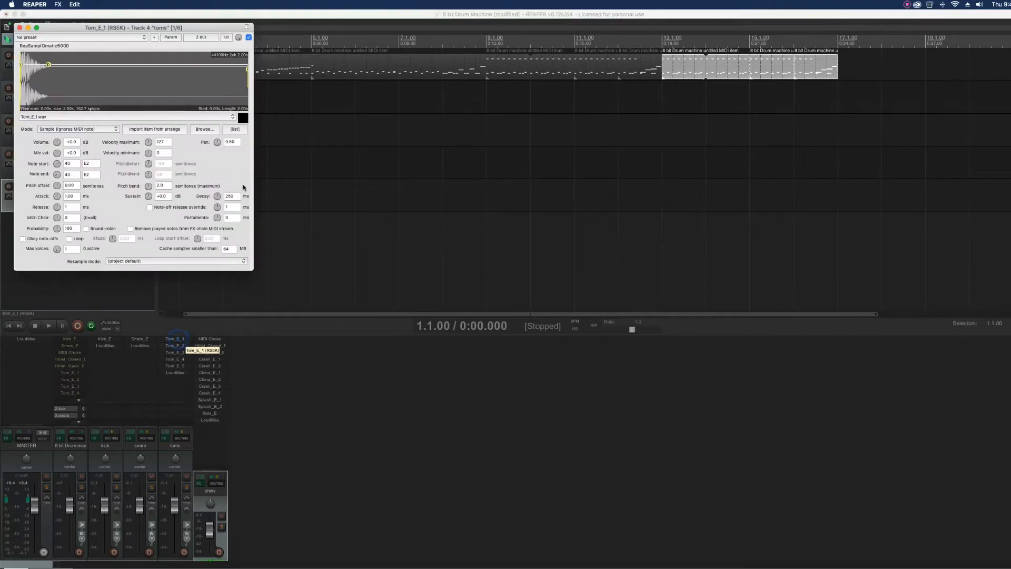
click(245, 121)
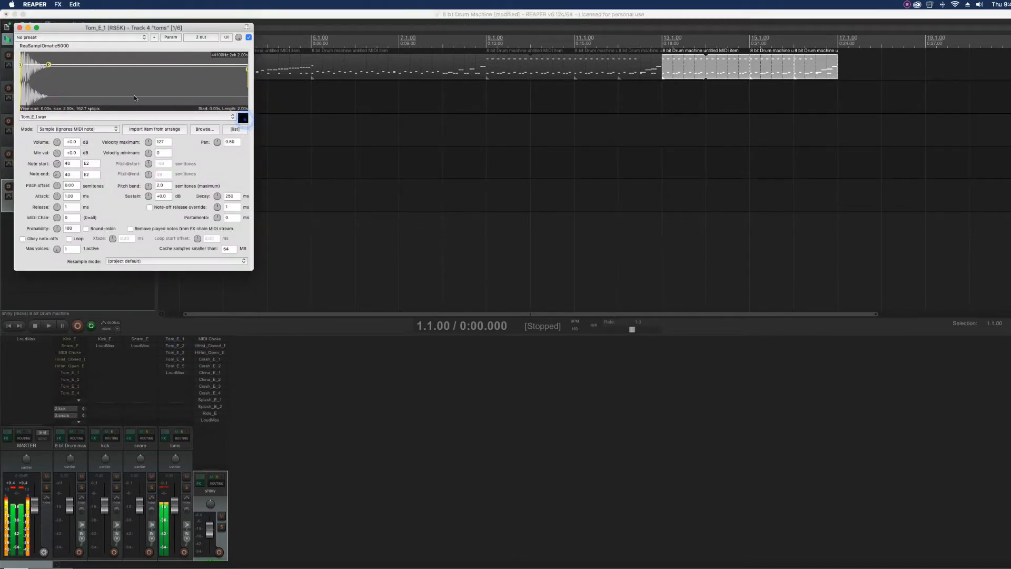
click(20, 28)
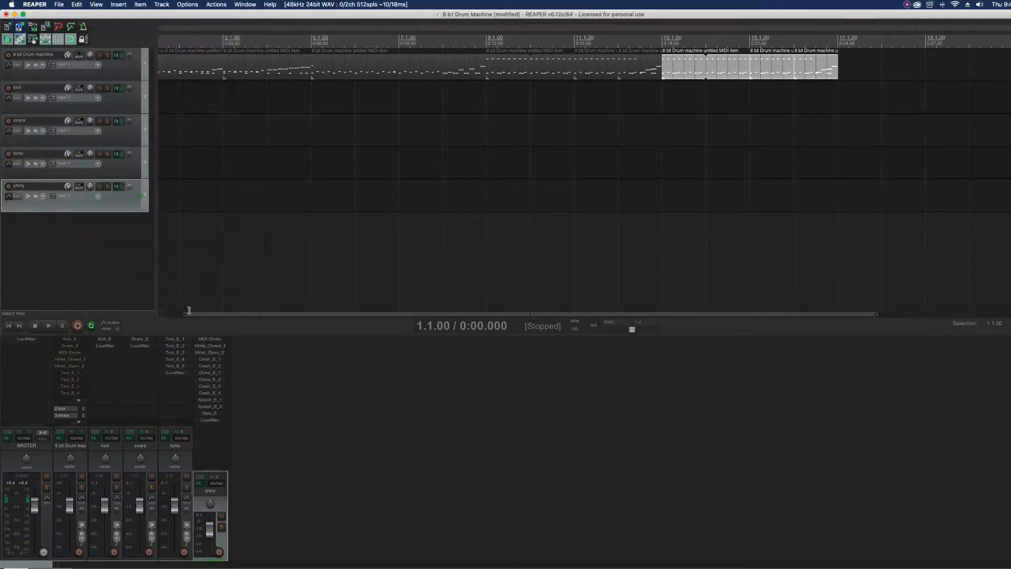
click(214, 347)
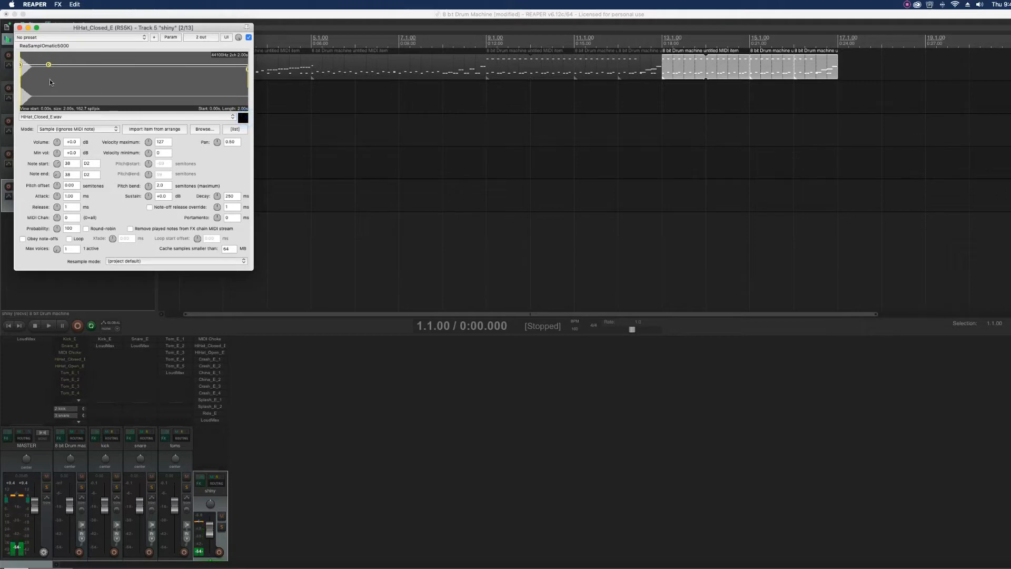
click(19, 27)
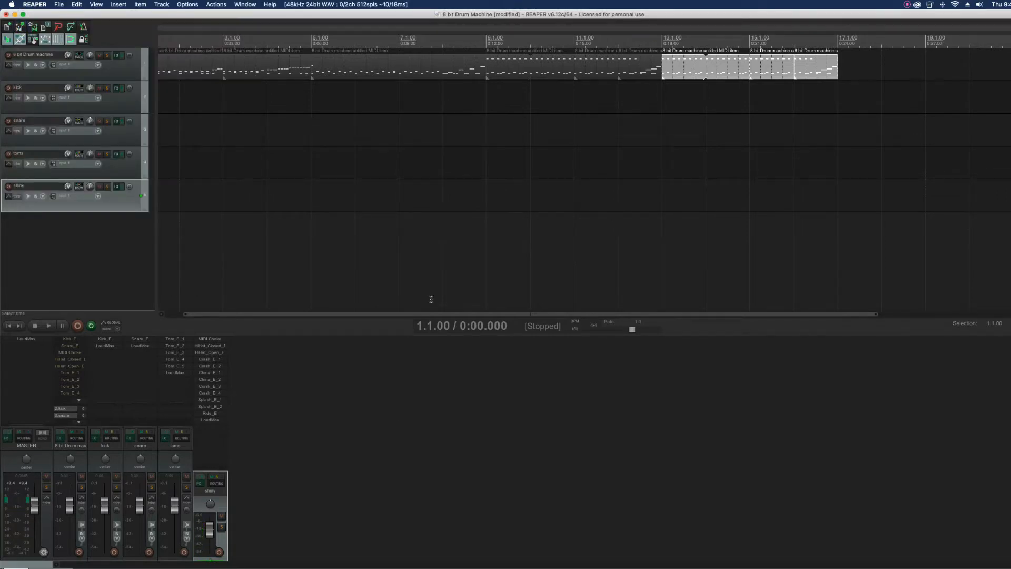
- Save the drum machine project and create a new empty project
key(super+s)
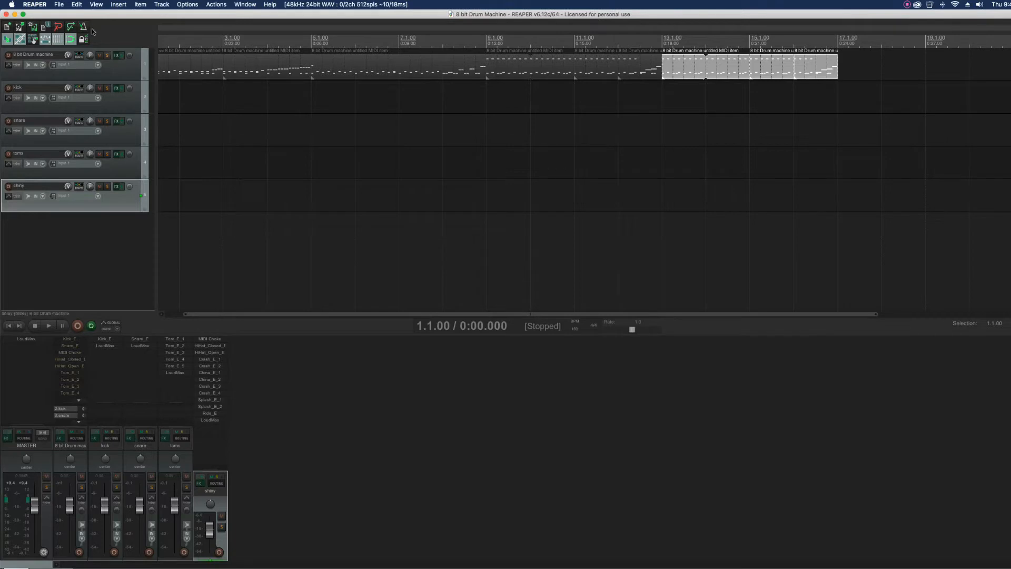
click(60, 5)
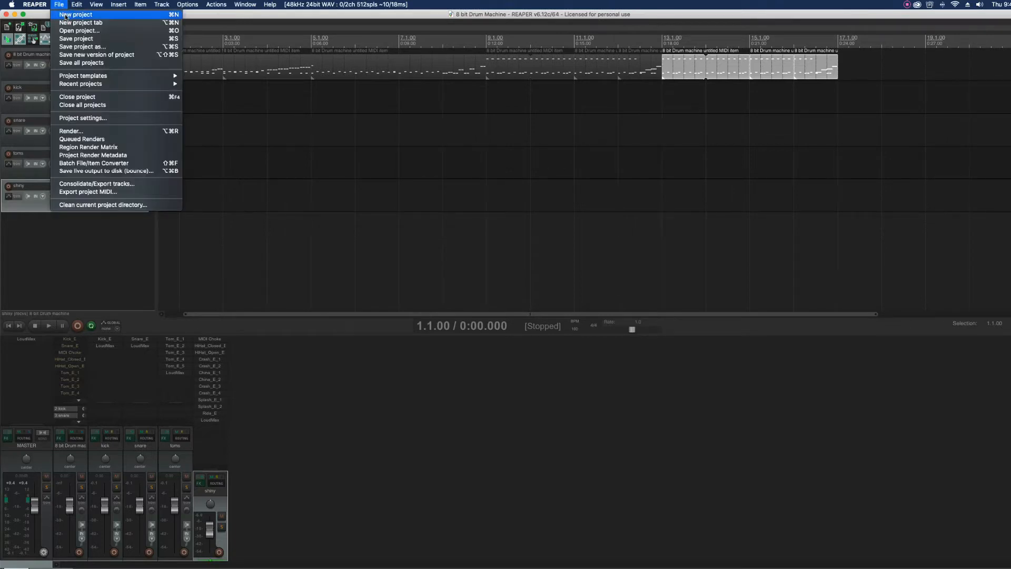
click(66, 15)
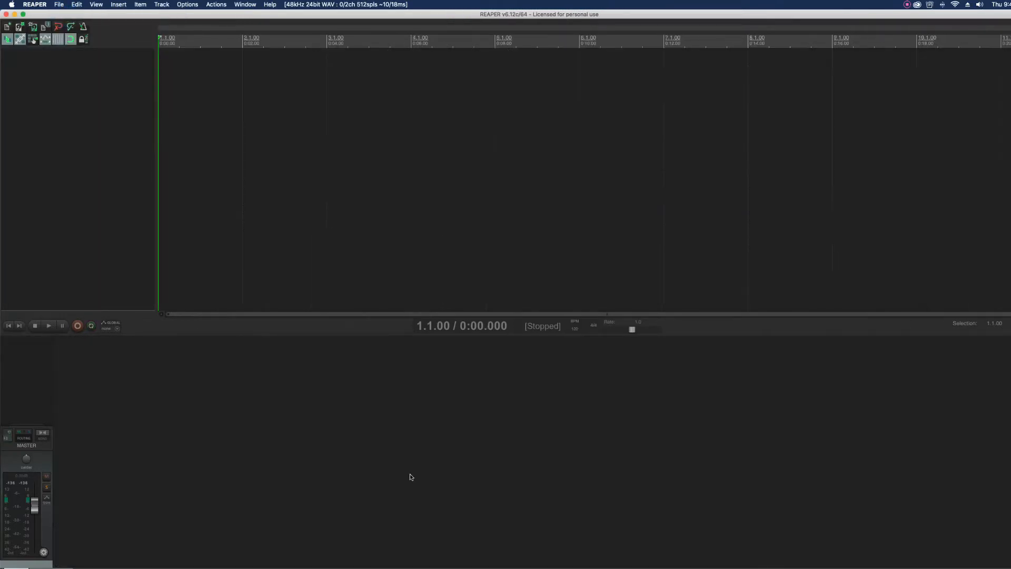
- Add a track to the empty project and load the Magical 8bit Plug 2 (Ymck) instrument on it
double_click(61, 389)
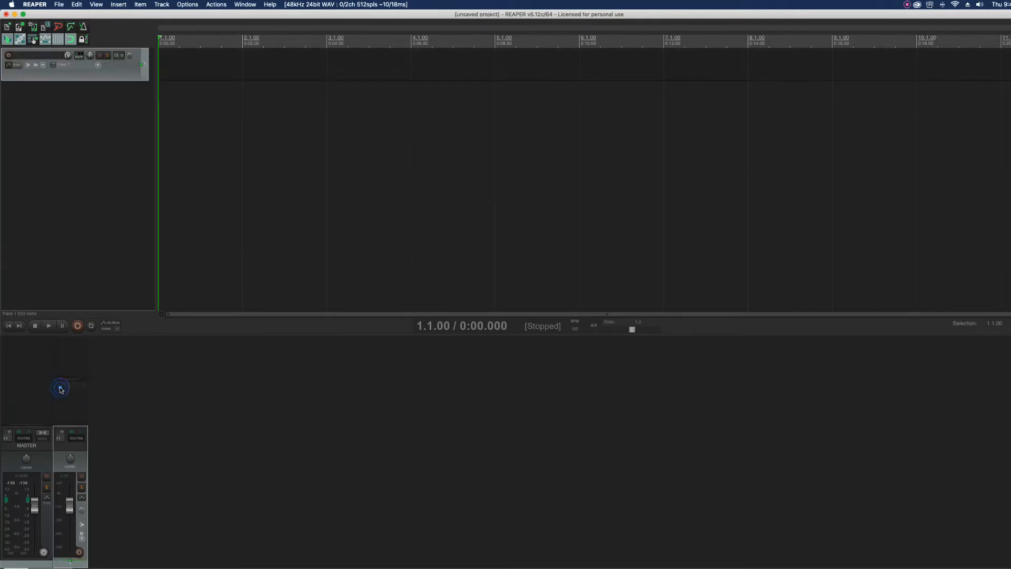
click(74, 342)
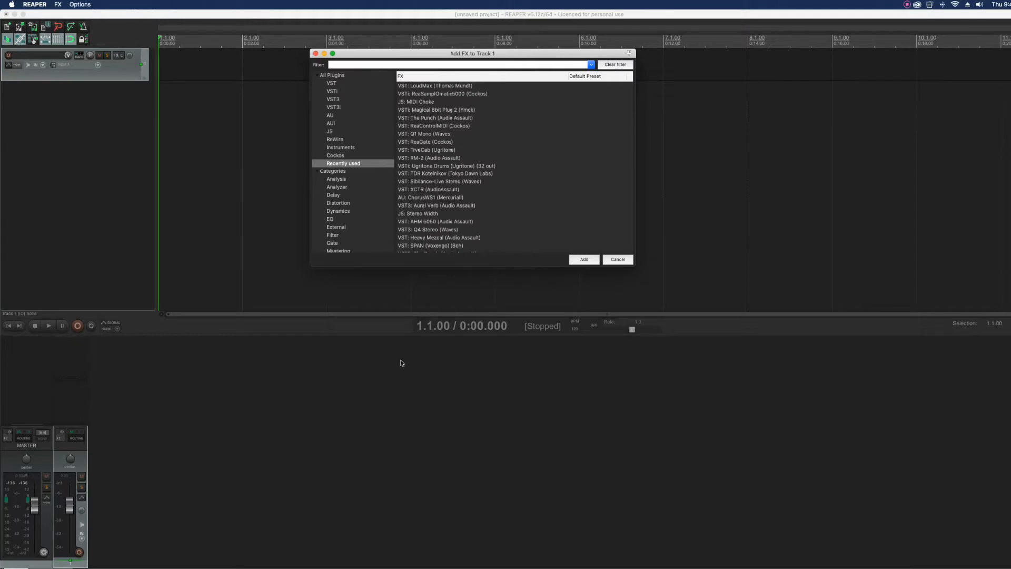
click(438, 111)
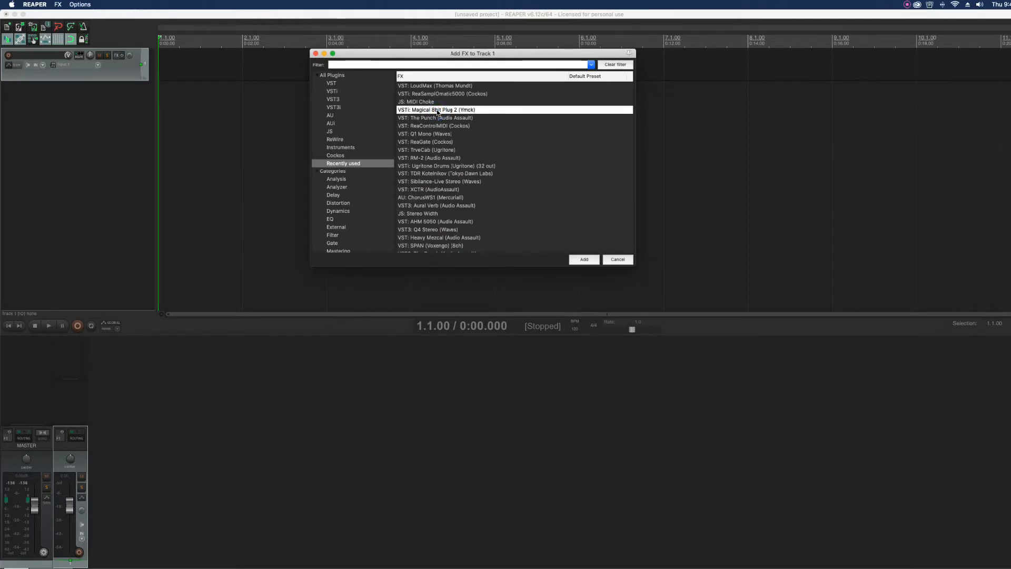
click(437, 111)
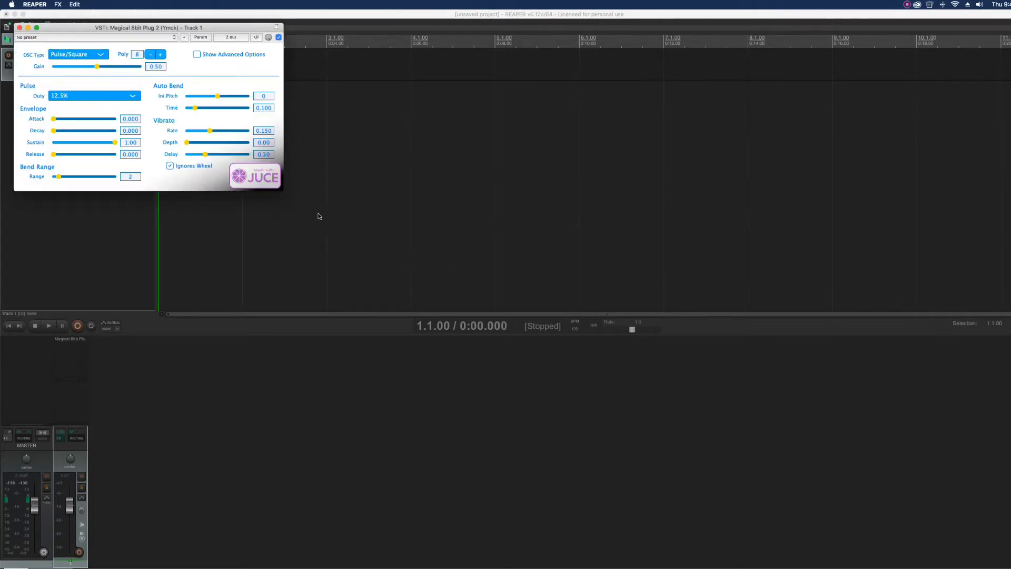
drag(282, 189, 557, 351)
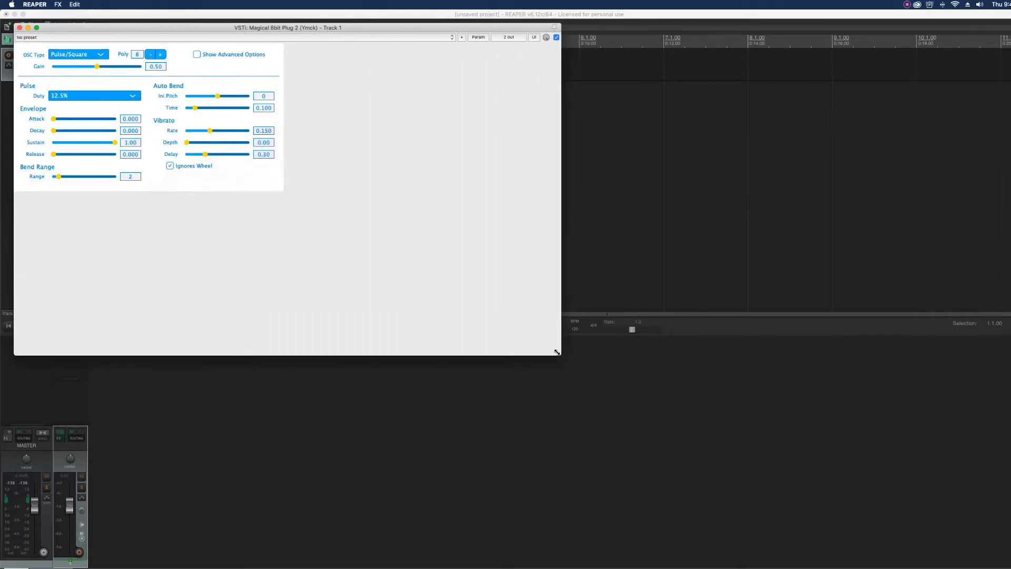
click(280, 188)
drag(558, 352, 282, 190)
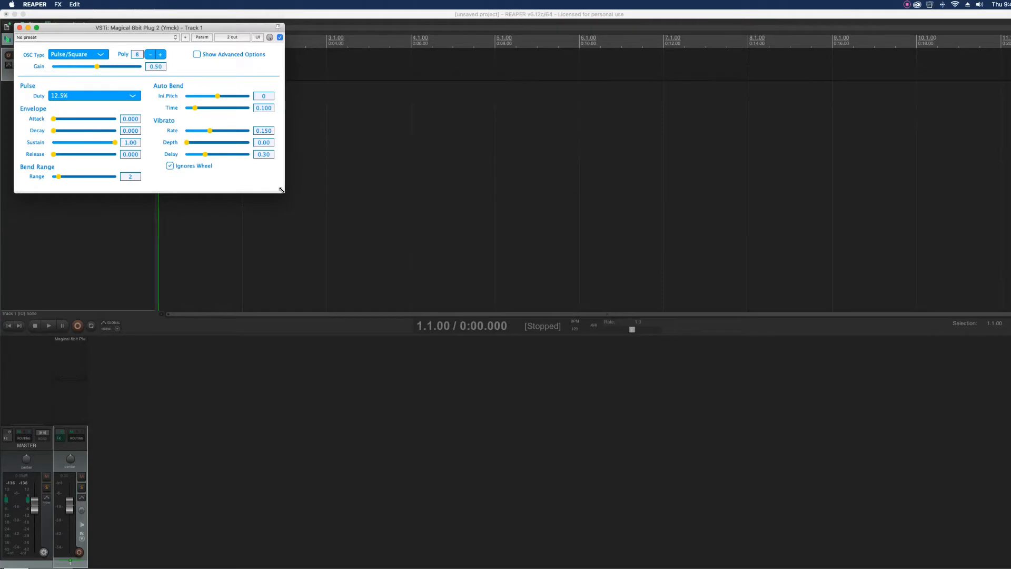
- Set the Magical 8bit Plug 2 color theme to Mono Dark through its advanced options and hide those options again
click(201, 56)
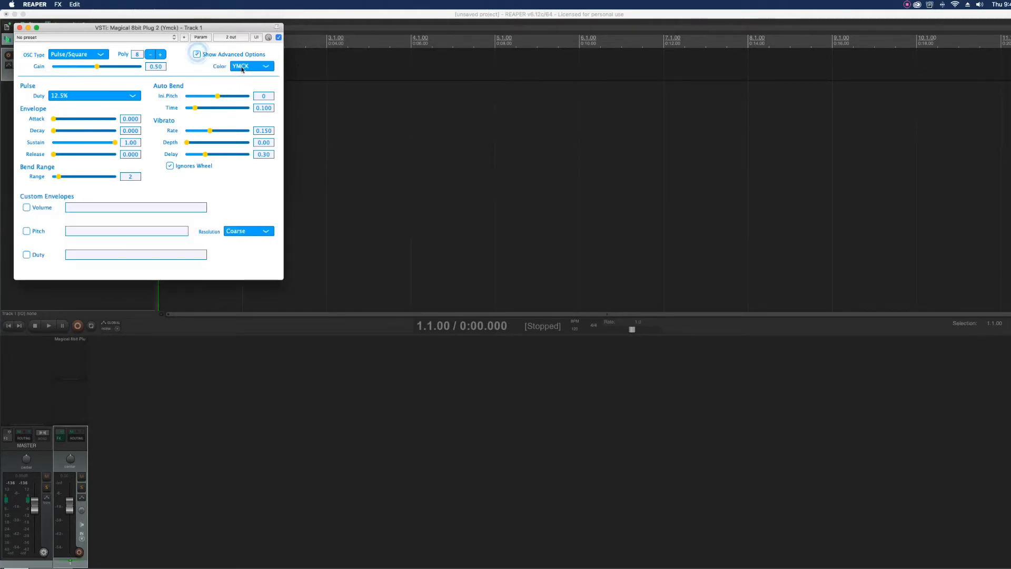
click(252, 65)
click(253, 124)
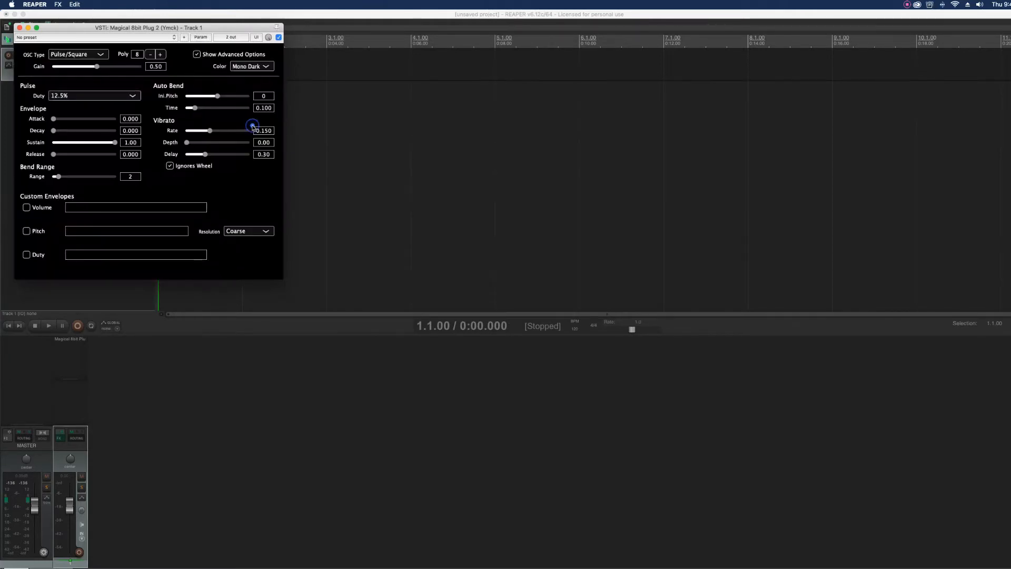
click(196, 55)
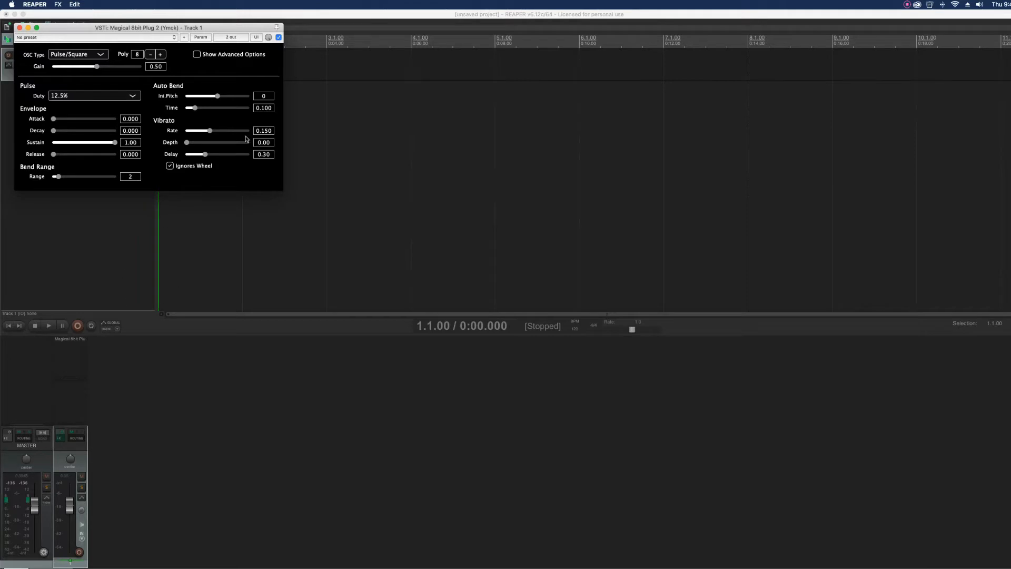
- Move the plugin window clear of the timeline, insert a new MIDI item at the start of track 1 and open it for editing
drag(180, 28, 346, 312)
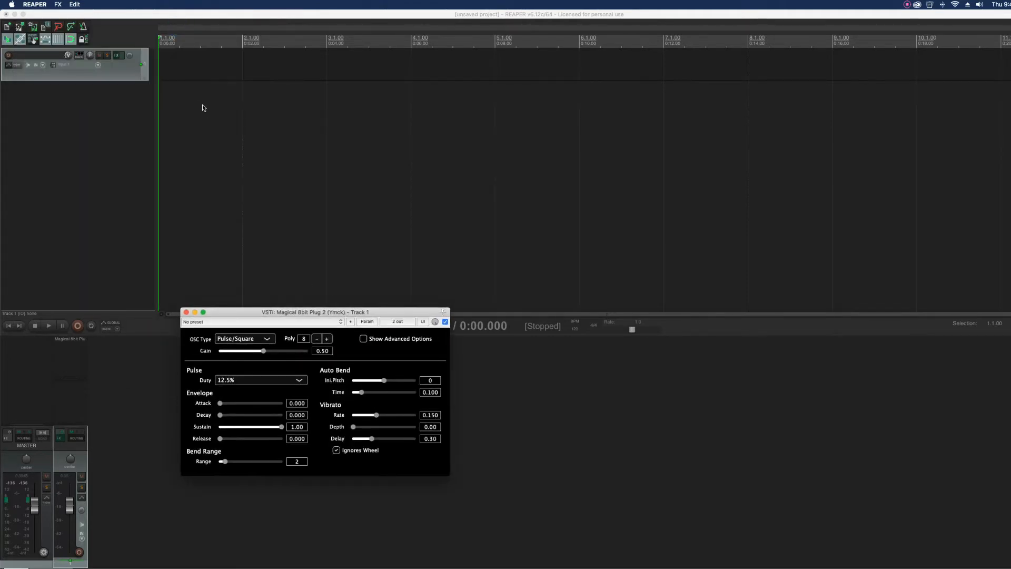
click(160, 67)
click(120, 4)
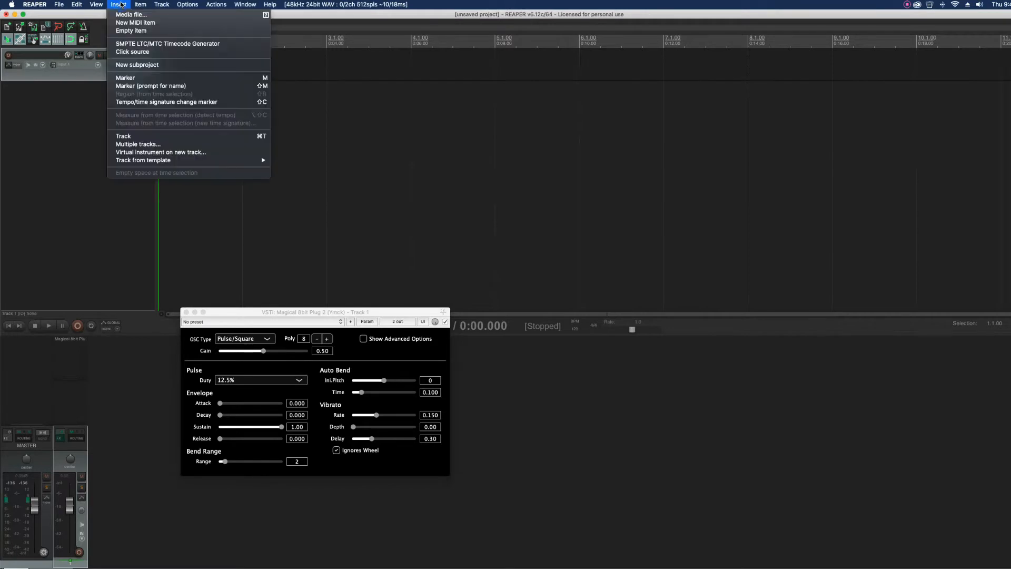
click(122, 23)
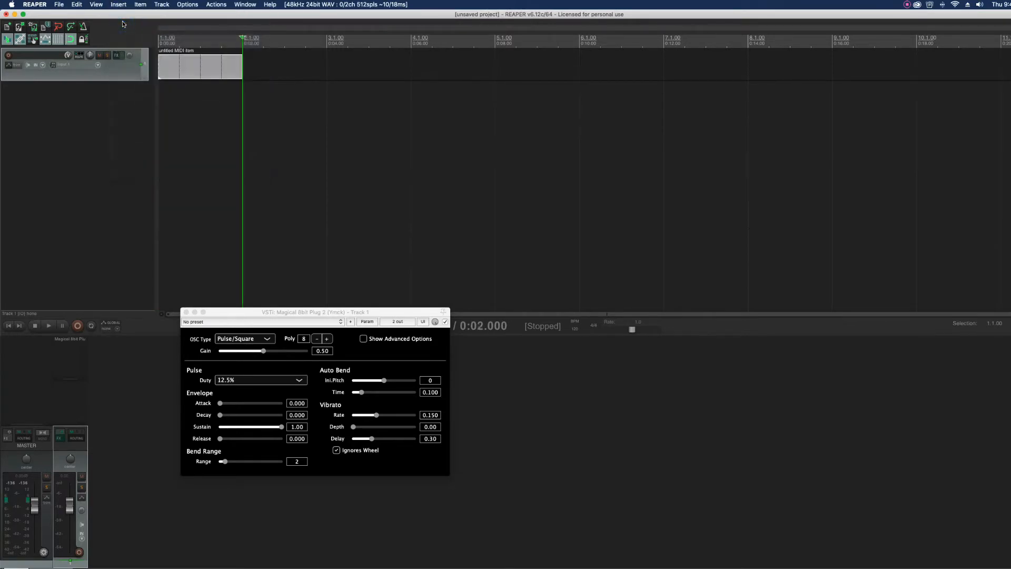
click(171, 69)
double_click(171, 69)
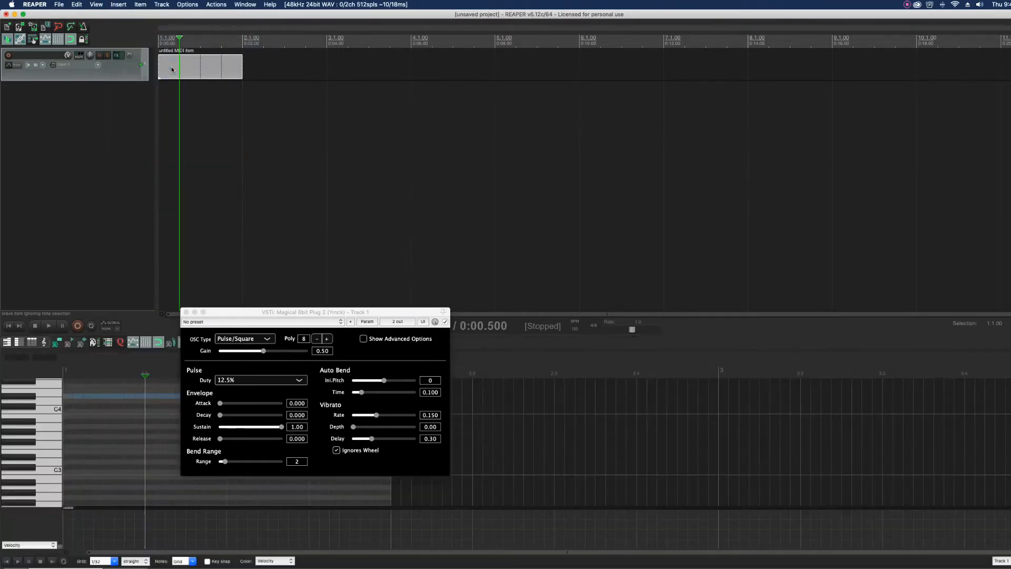
- Move the plugin window clear of the piano roll, draw an E1 note at the item's start and extend it across the full bar
drag(223, 311, 492, 198)
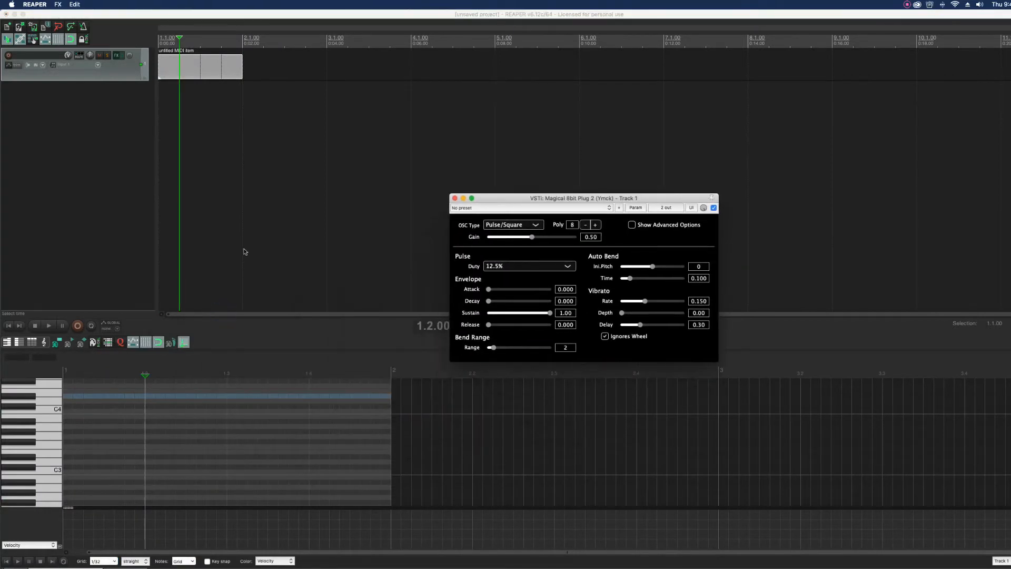
scroll(47, 449, down, 5)
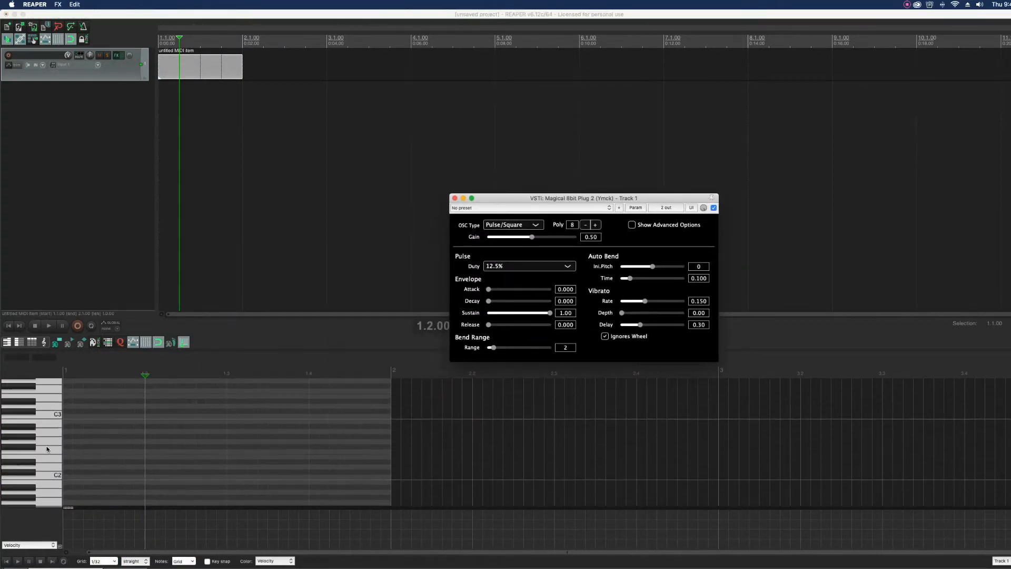
scroll(47, 449, down, 3)
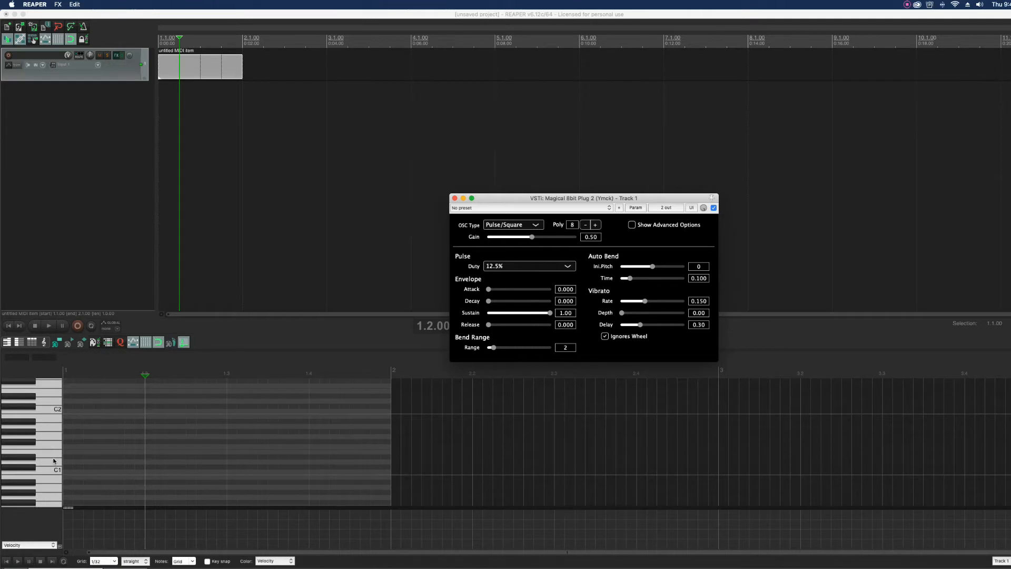
click(56, 456)
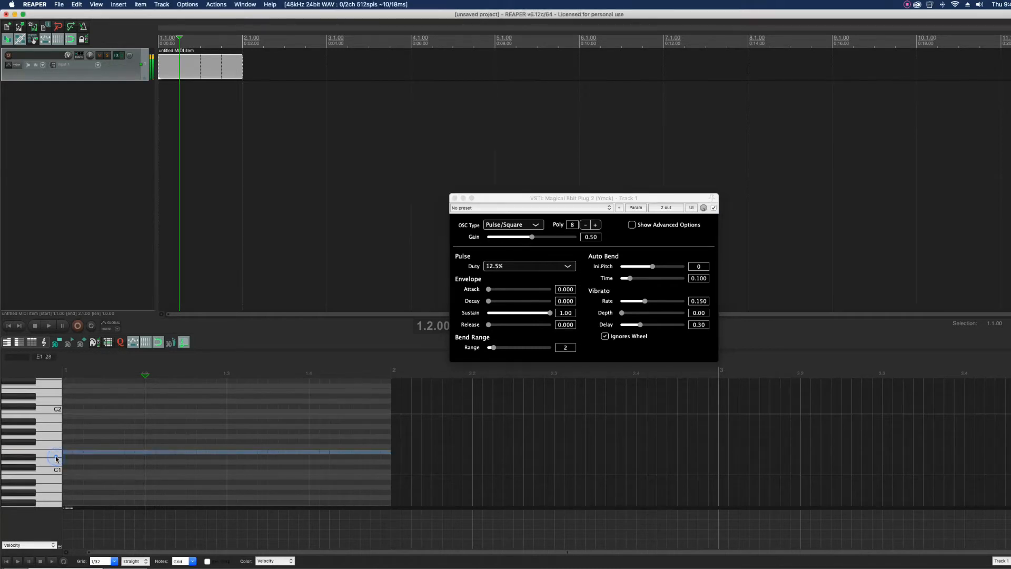
click(68, 452)
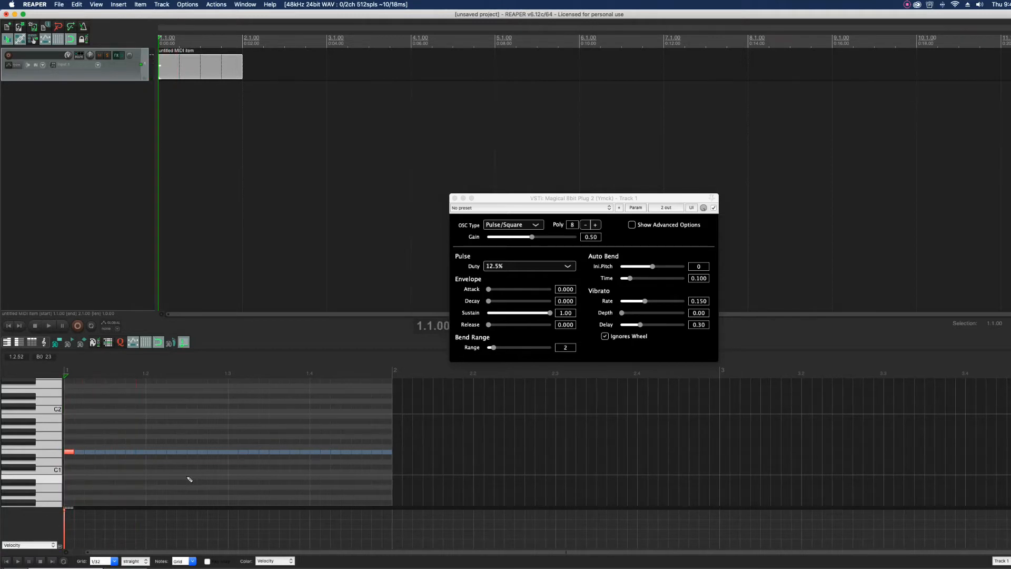
drag(70, 452, 388, 467)
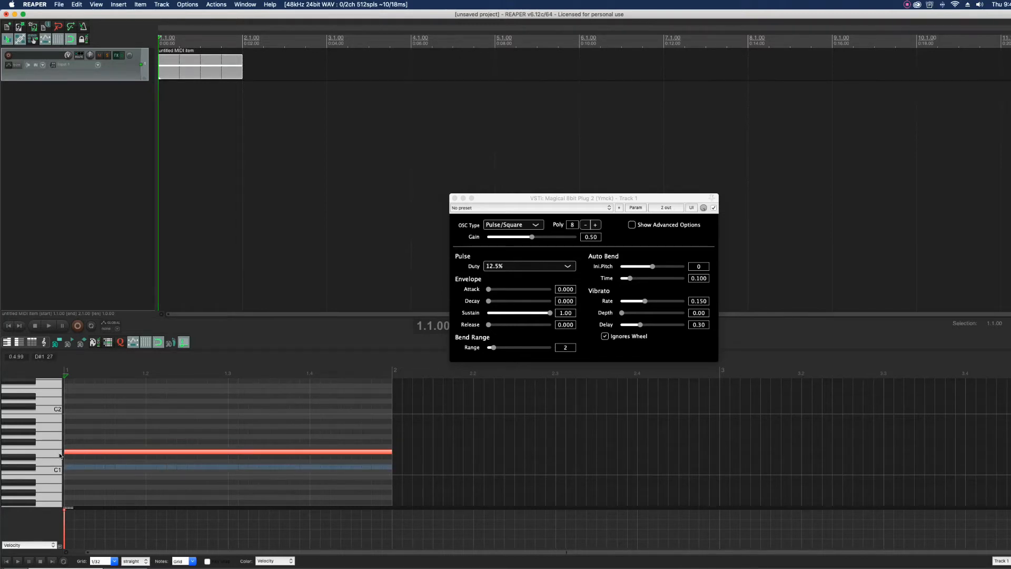
- Set the synth's gain to 1.00 and its envelope to decay 0.200, sustain 0.00 and release 5.000
key(space)
click(592, 238)
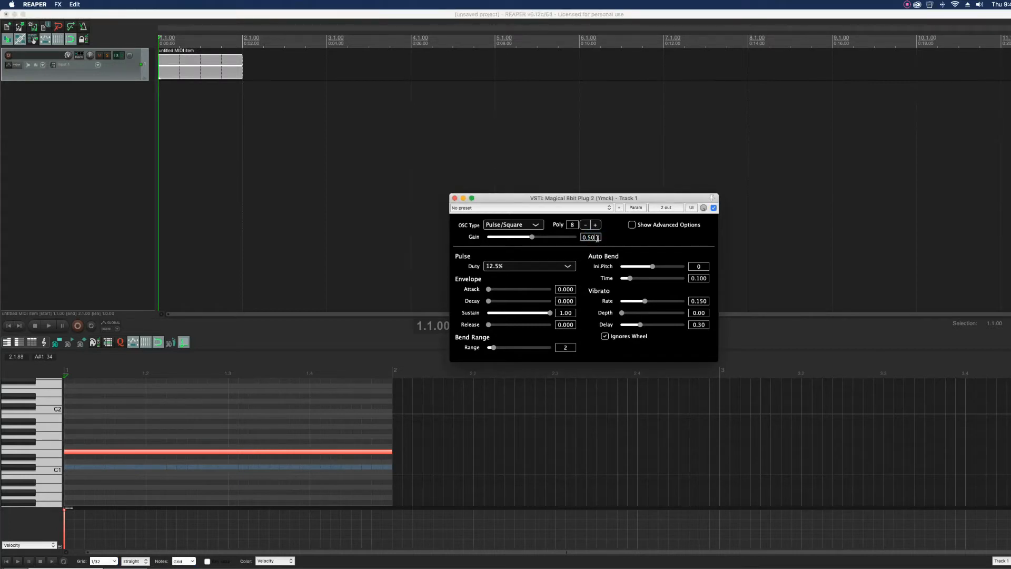
drag(533, 237, 778, 258)
drag(488, 325, 454, 313)
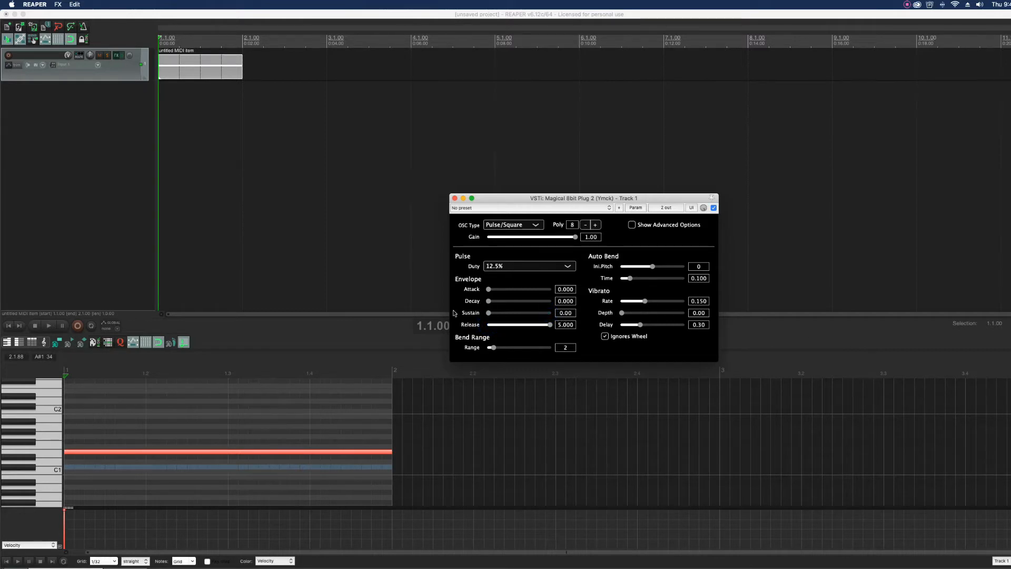
click(569, 301)
text(0.200)
key(Return)
- Turn on repeat, audition the note and make a time selection over the first half of the bar
click(90, 325)
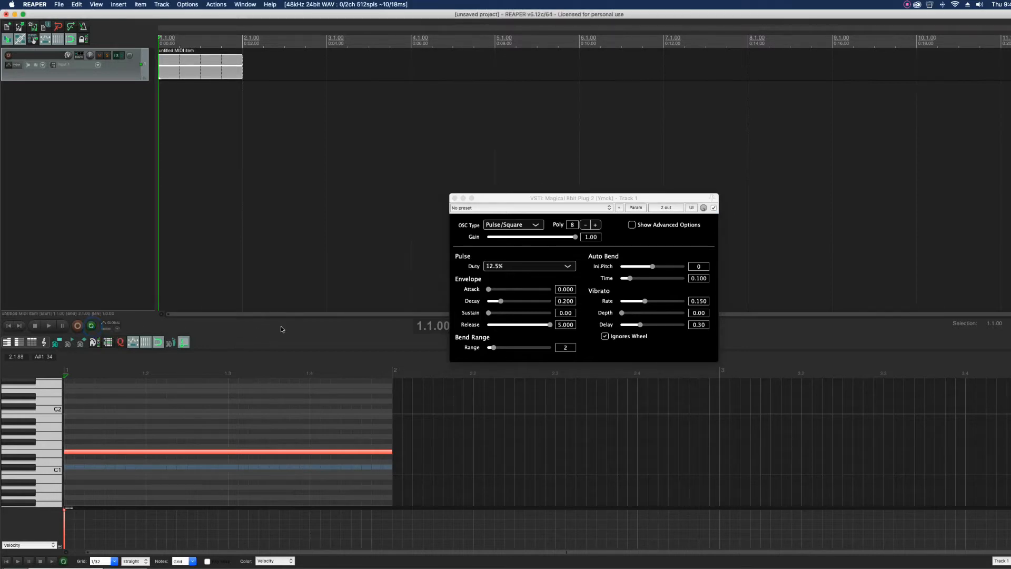
key(space)
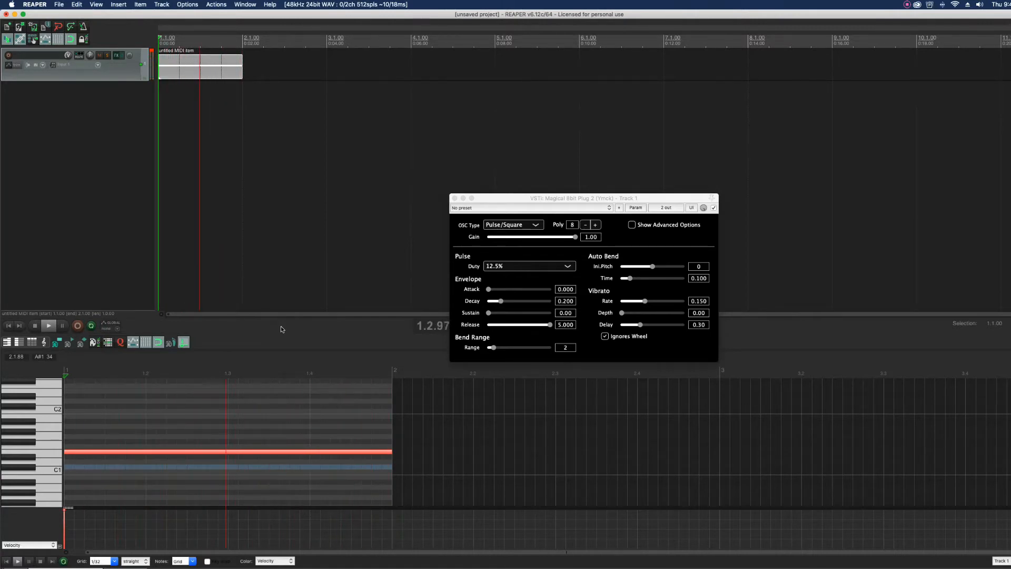
key(space)
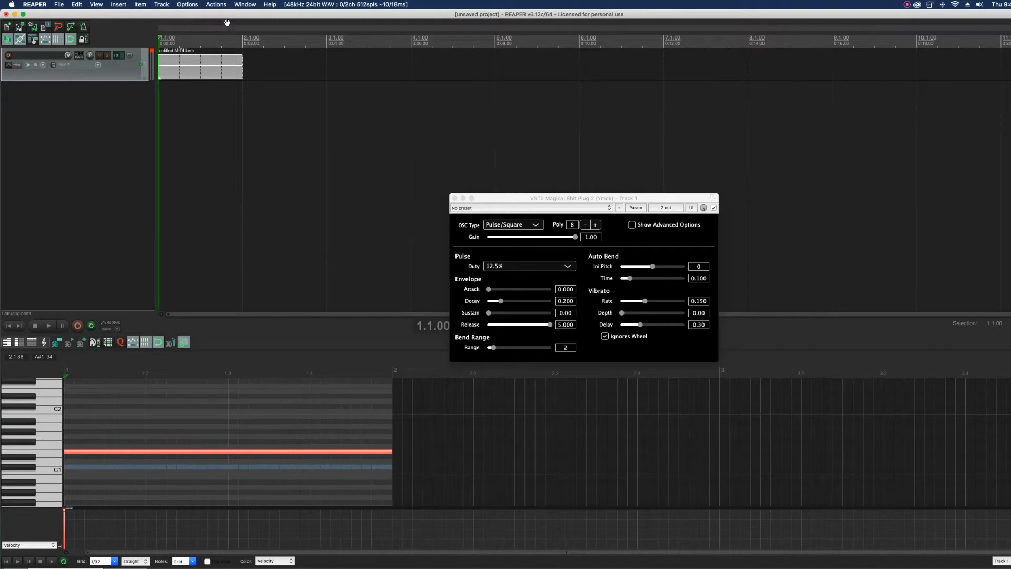
drag(199, 42, 133, 41)
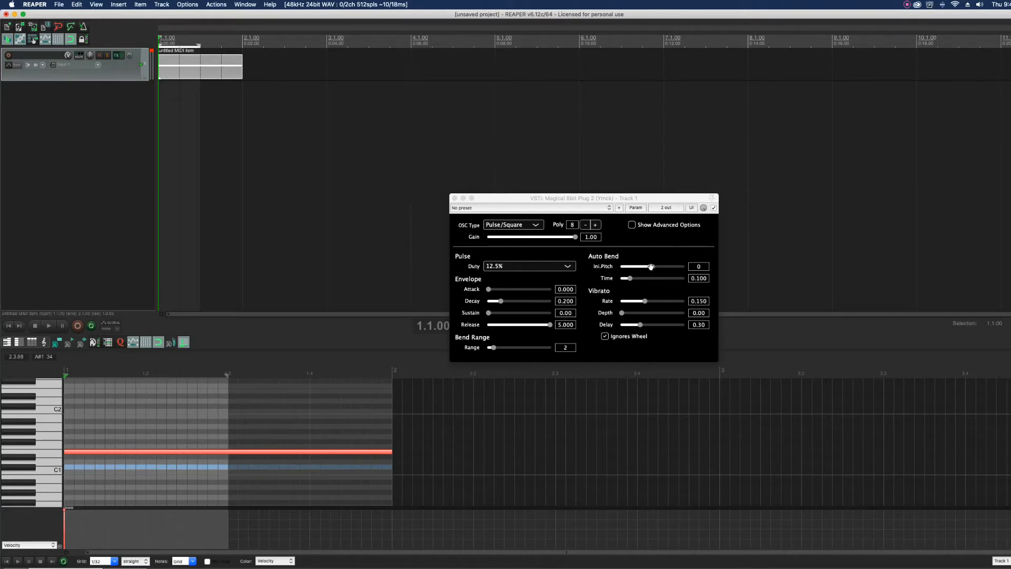
- Set the Auto Bend initial pitch to 5 and audition the looped kick sound
drag(651, 267, 657, 269)
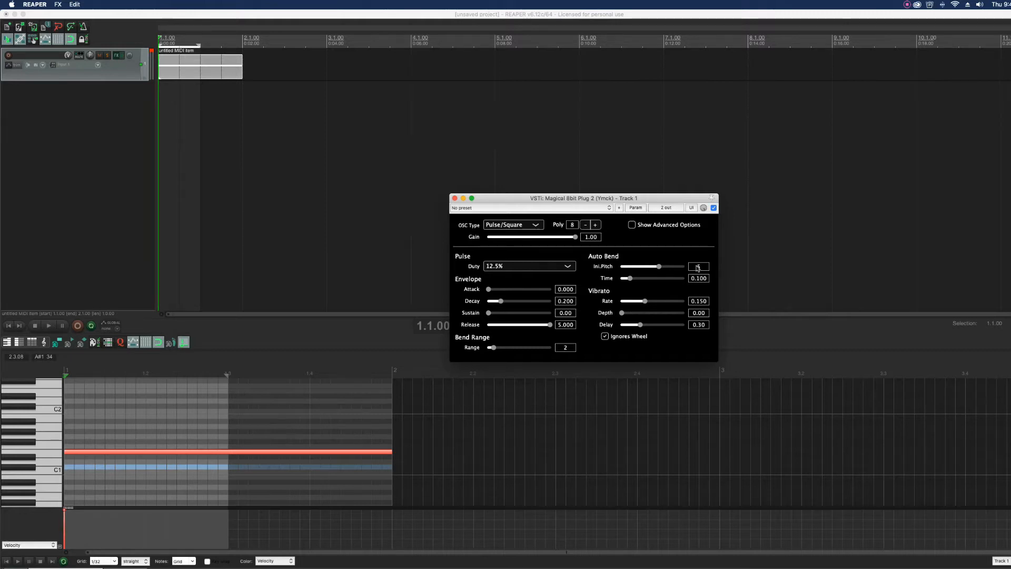
click(264, 341)
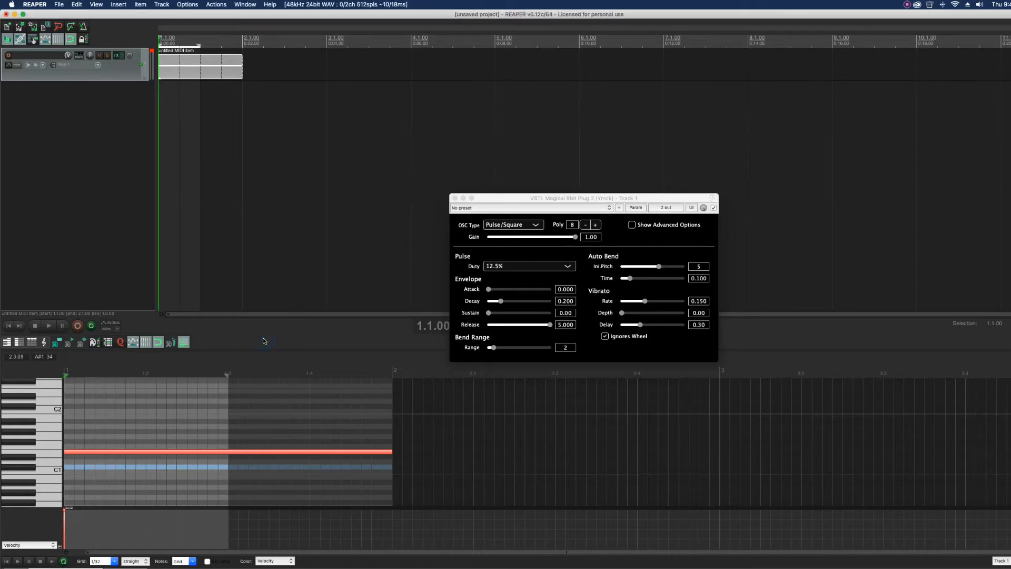
key(space)
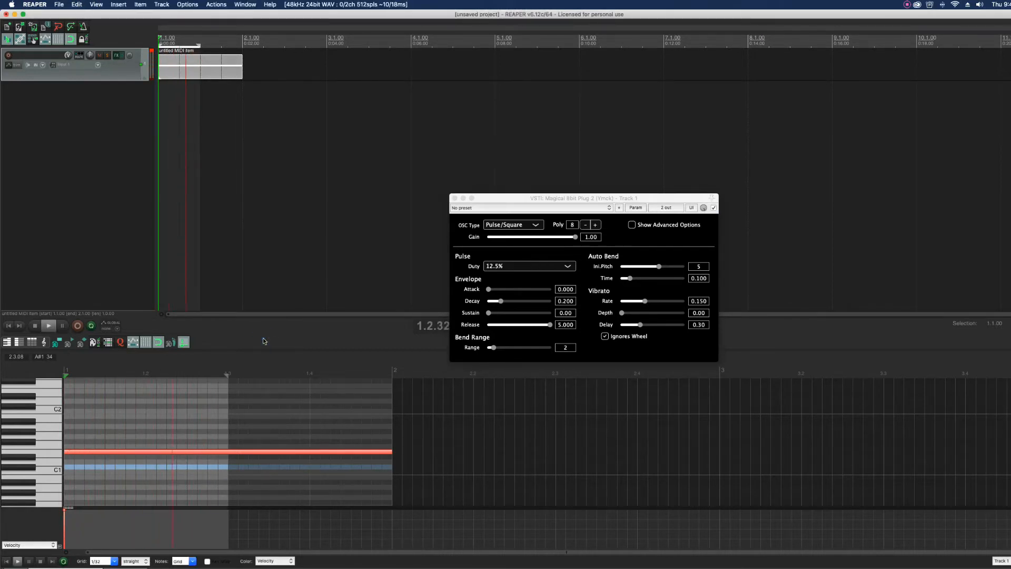
key(space)
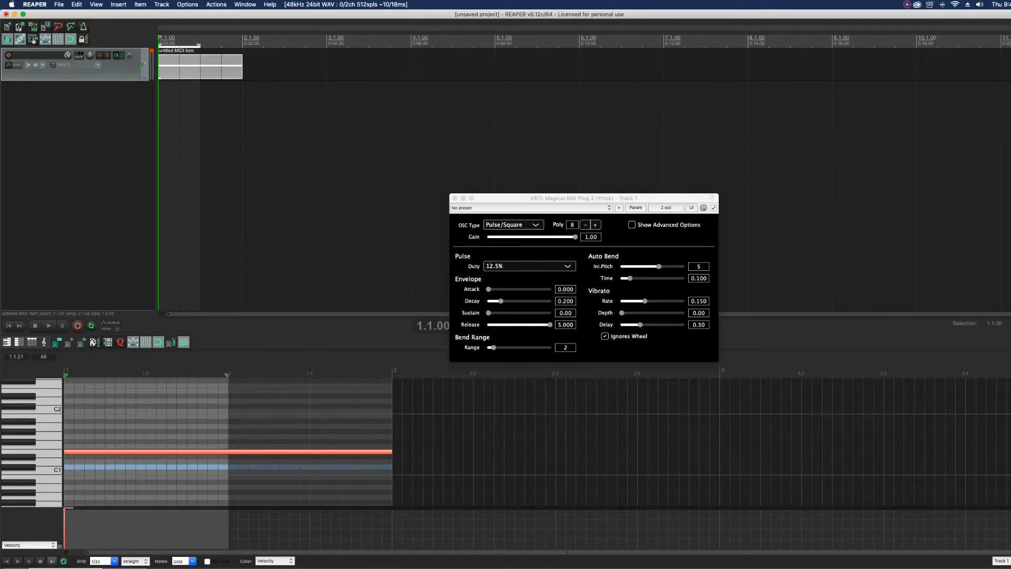
- Show the mixer, add a second track, and copy the Magical 8bit Plug 2 onto it and twice more onto track 1
key(super+m)
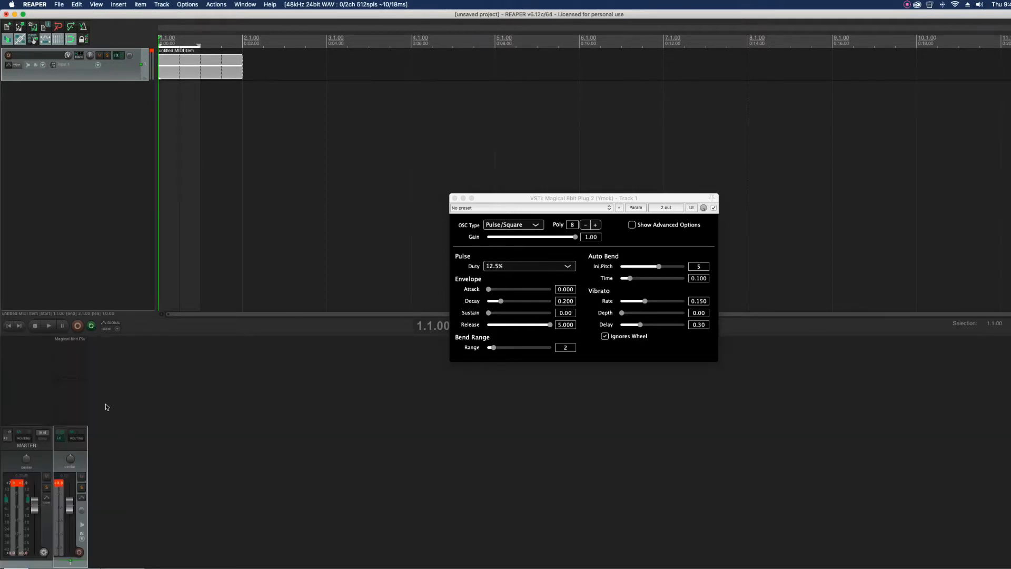
click(103, 368)
double_click(103, 368)
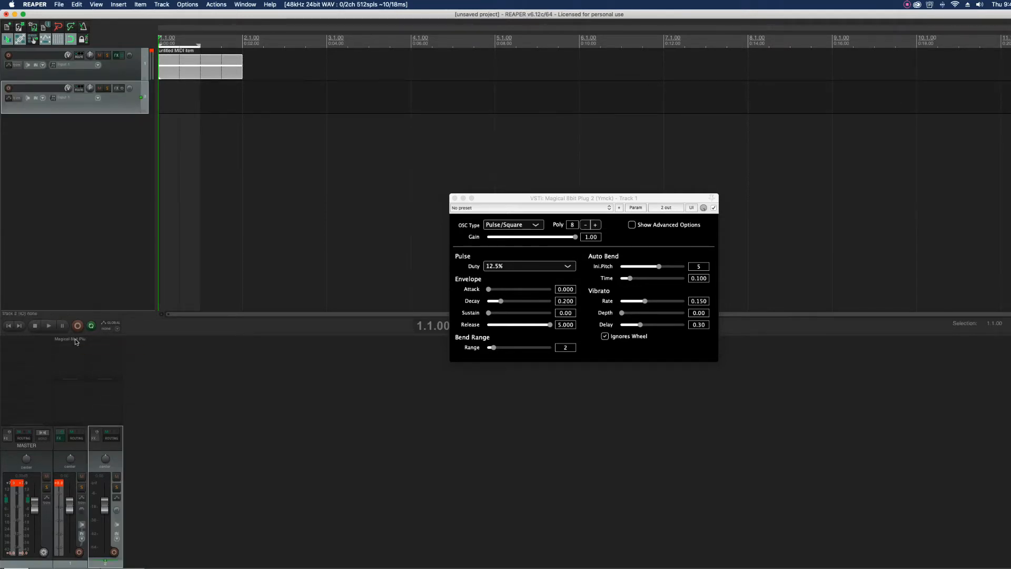
mouse_move(75, 341)
mouse_down()
mouse_move(98, 342)
mouse_move(69, 352)
mouse_up()
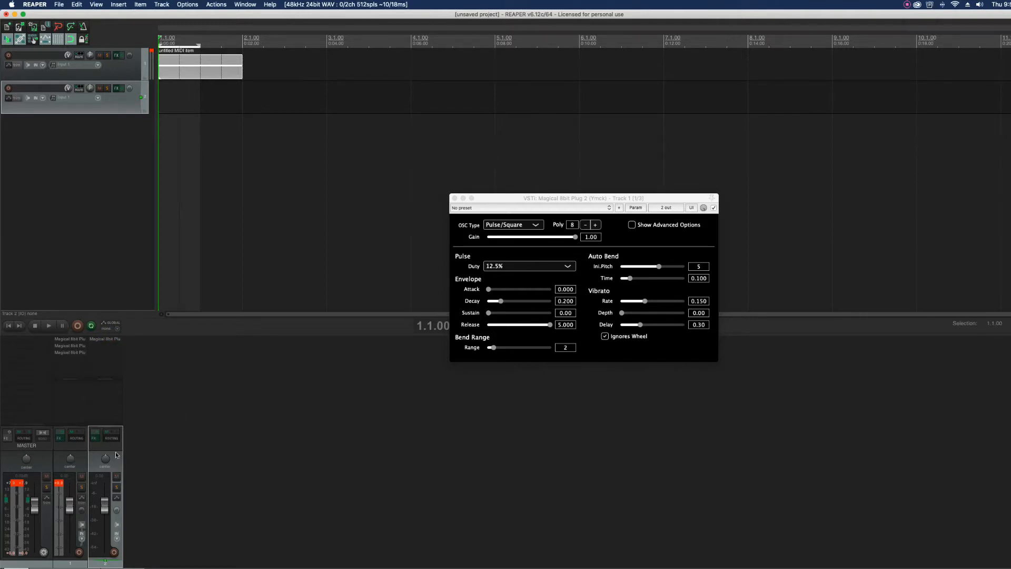
right_click(113, 471)
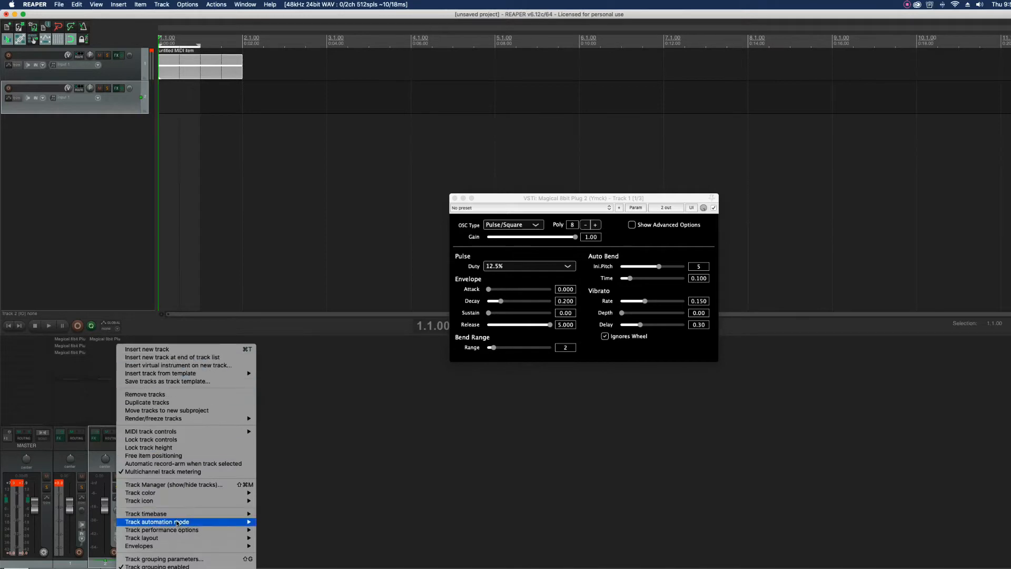
click(271, 480)
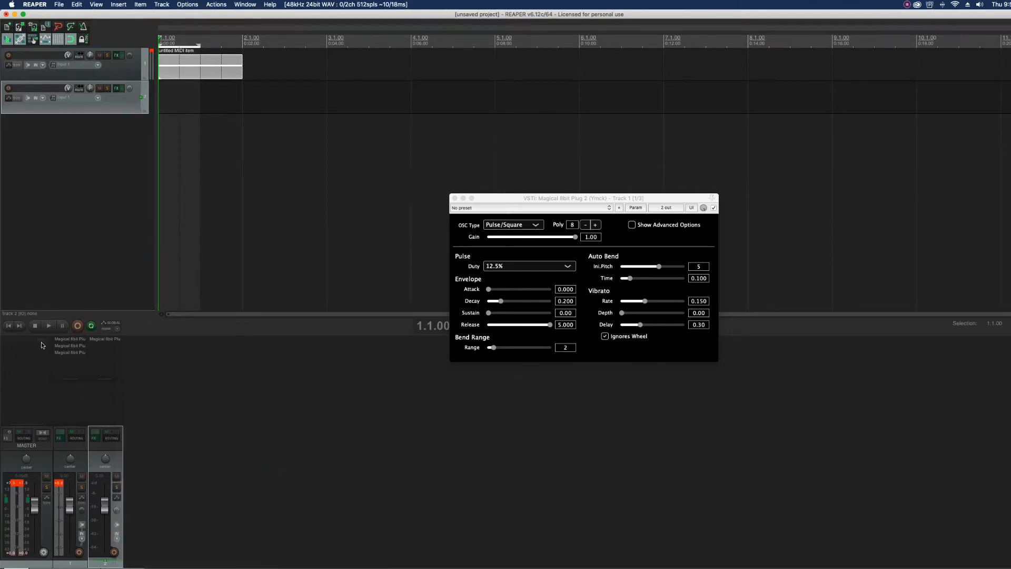
- Open track 1's second Magical 8bit Plug 2 instance and arrange its window directly below the first instance's window
click(79, 347)
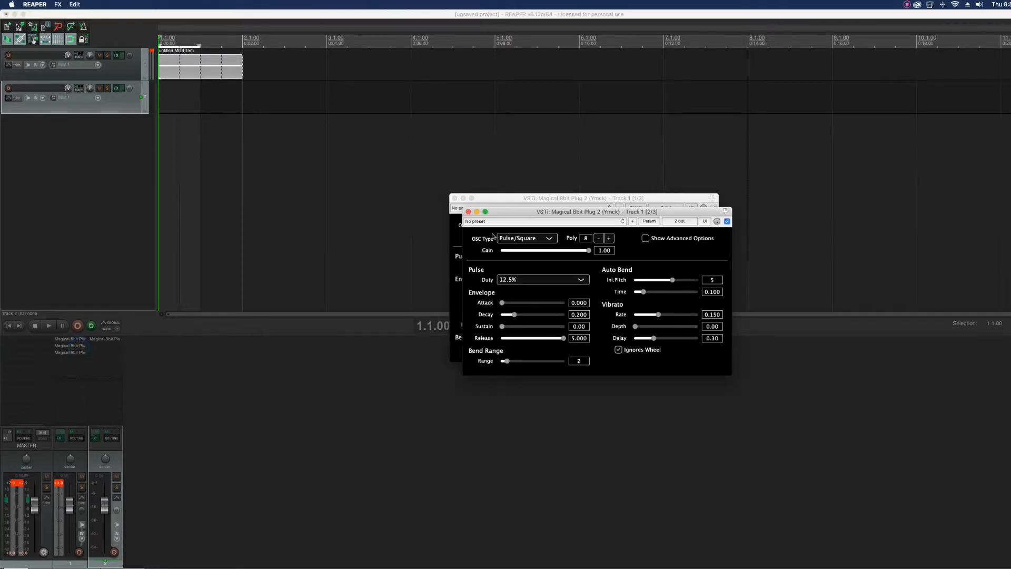
drag(544, 197, 345, 80)
drag(589, 211, 377, 256)
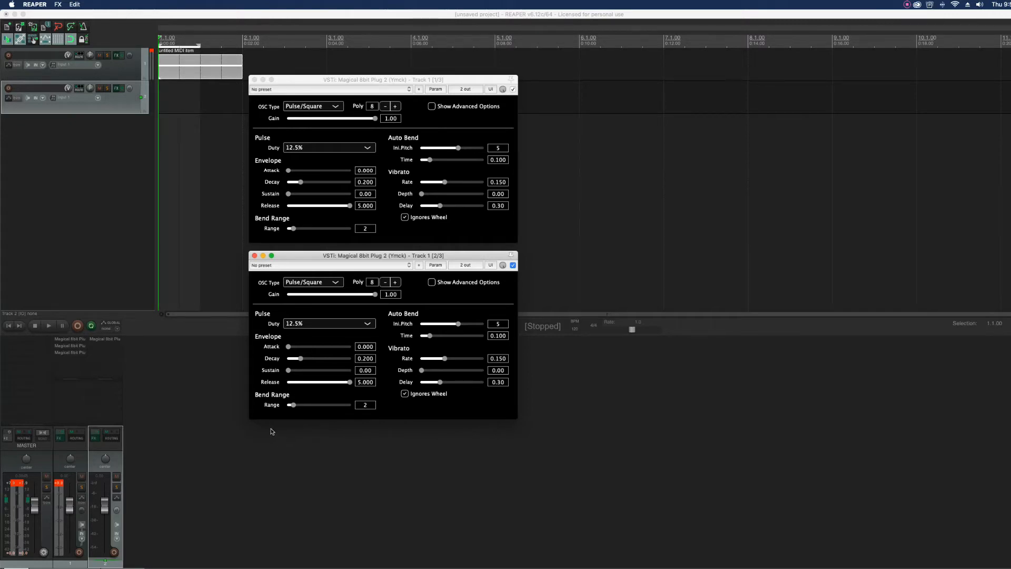
- Compare the loop with track 1's second synth instance bypassed and enabled
super+click(74, 346)
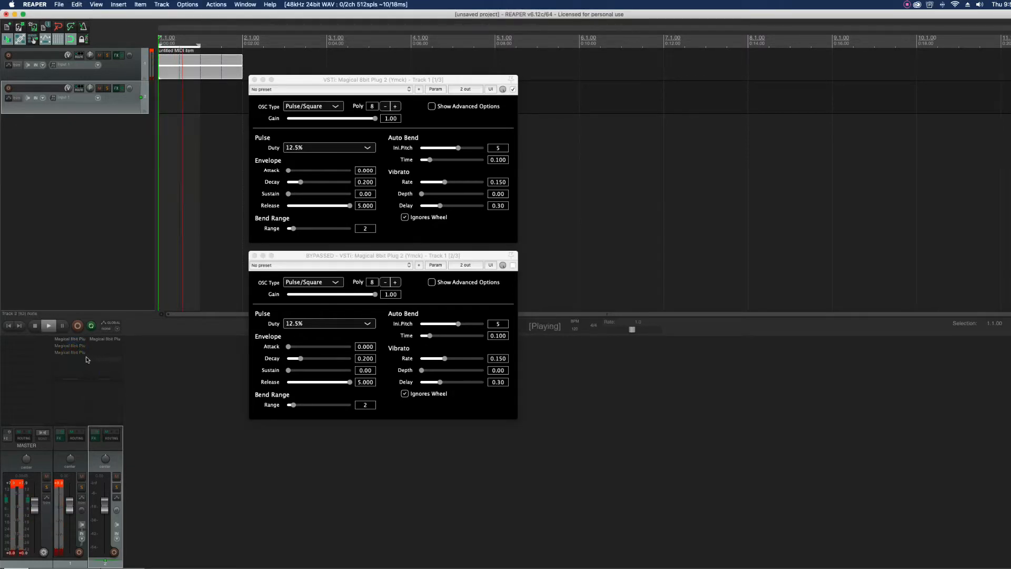
key(space)
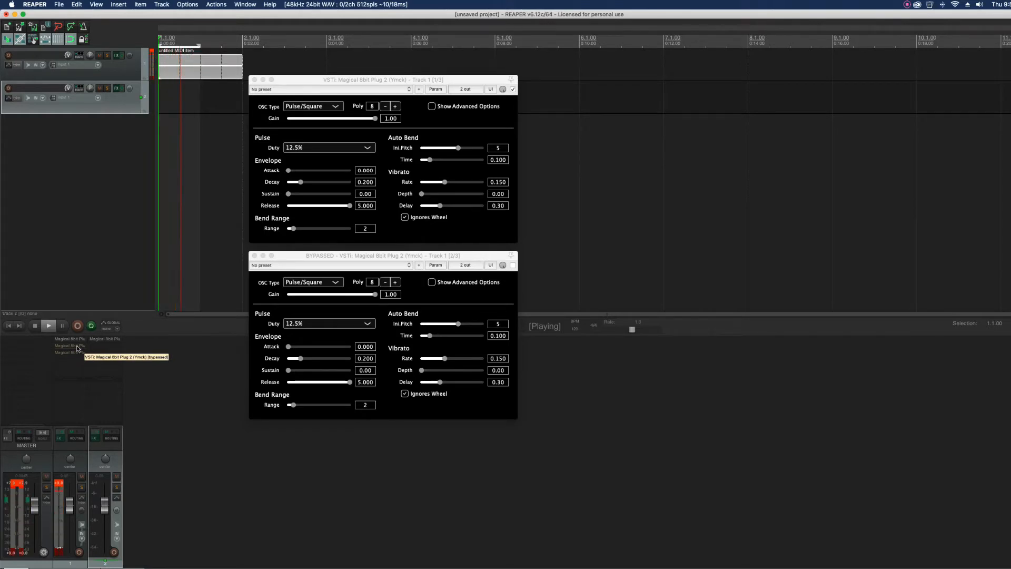
super+click(77, 348)
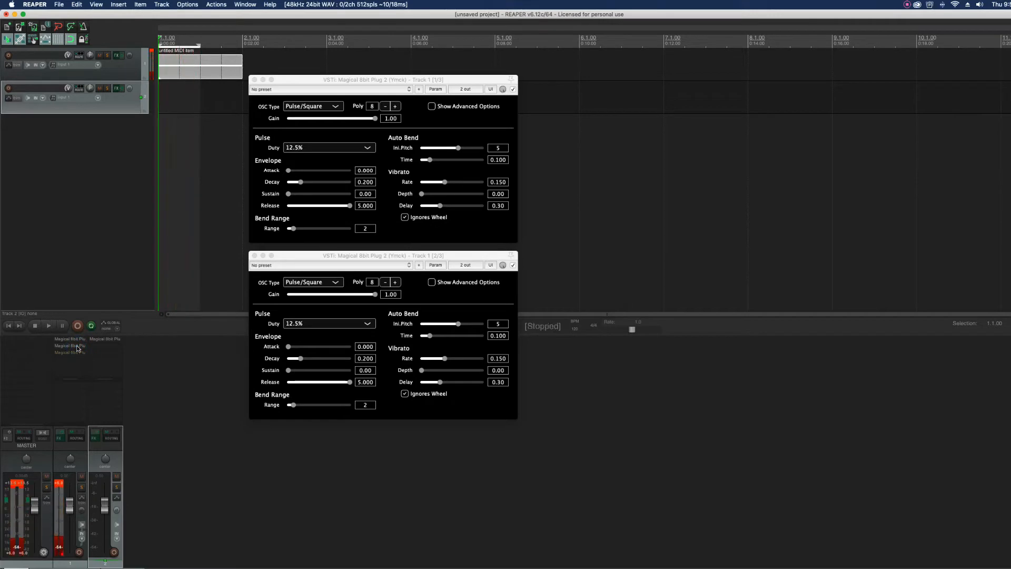
key(space)
- Set the envelope decay of the second synth instance to 0.050 and audition the loop
click(366, 363)
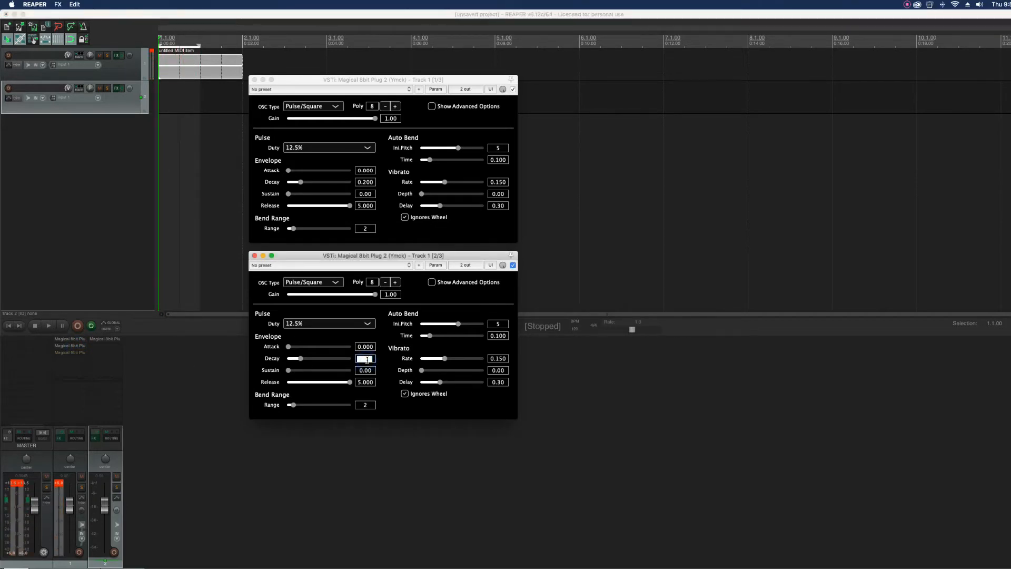
click(374, 358)
key(BackSpace)
key(BackSpace)
key(BackSpace)
text(050)
key(space)
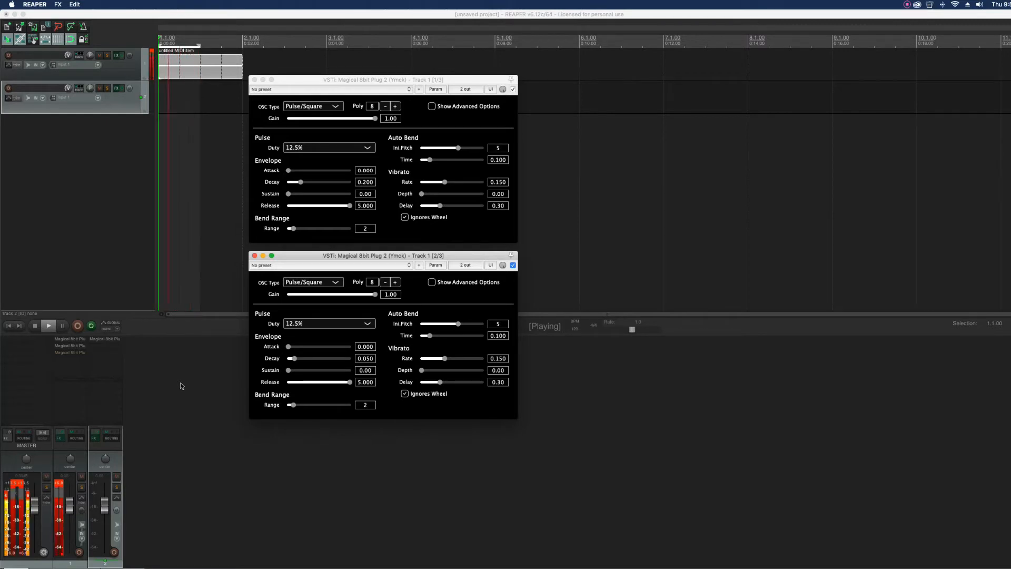
key(space)
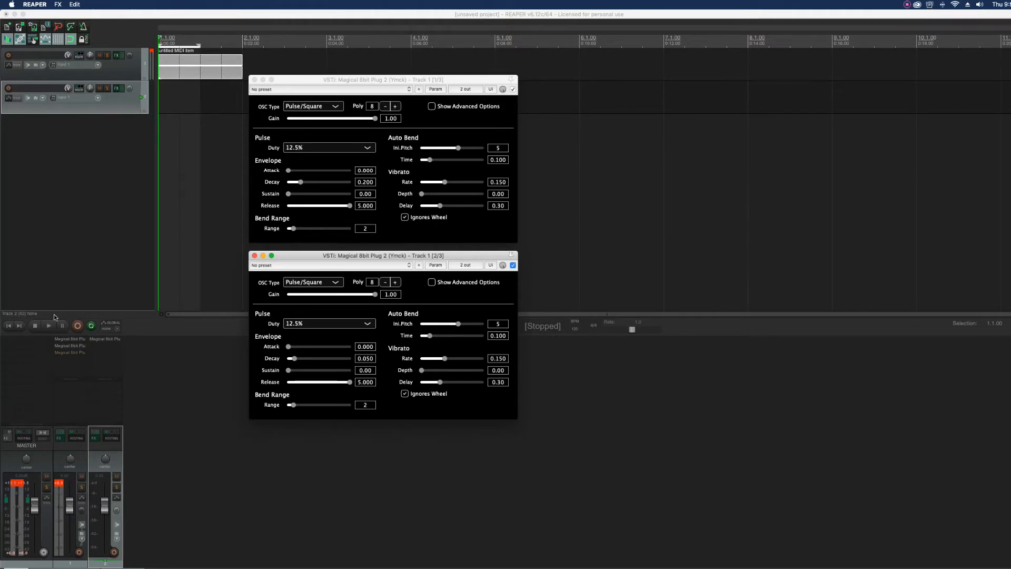
- Set the third synth instance on track 1 to the Noise oscillator with a decay of 0.050 and audition the loop
click(68, 355)
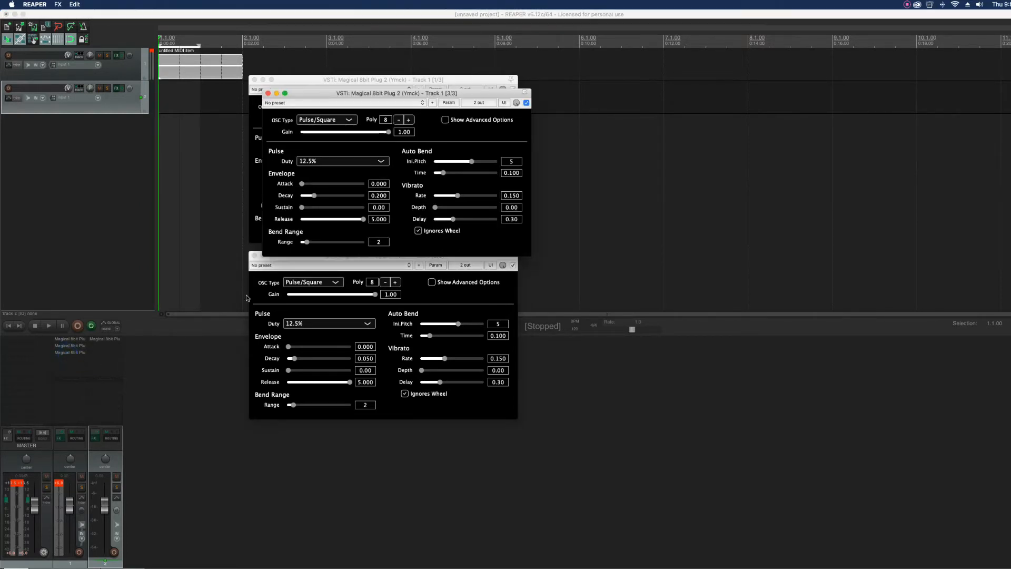
click(352, 121)
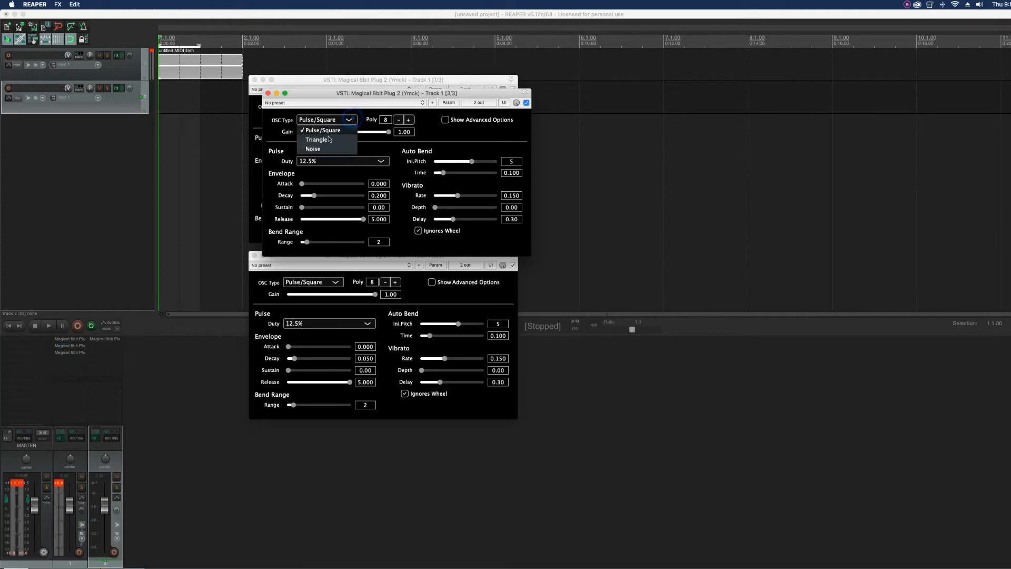
click(317, 147)
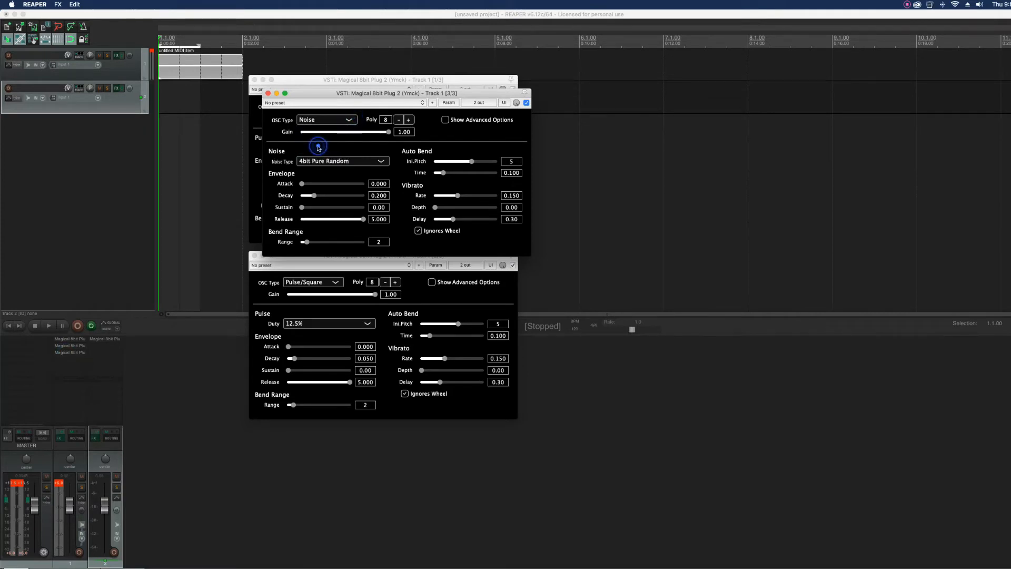
double_click(380, 195)
text(0.06)
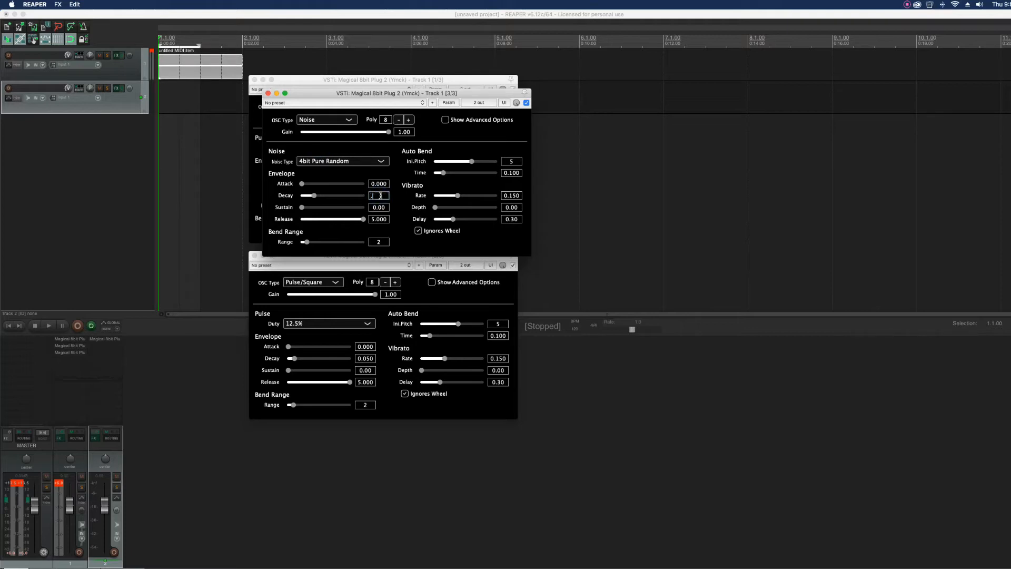
key(Return)
key(space)
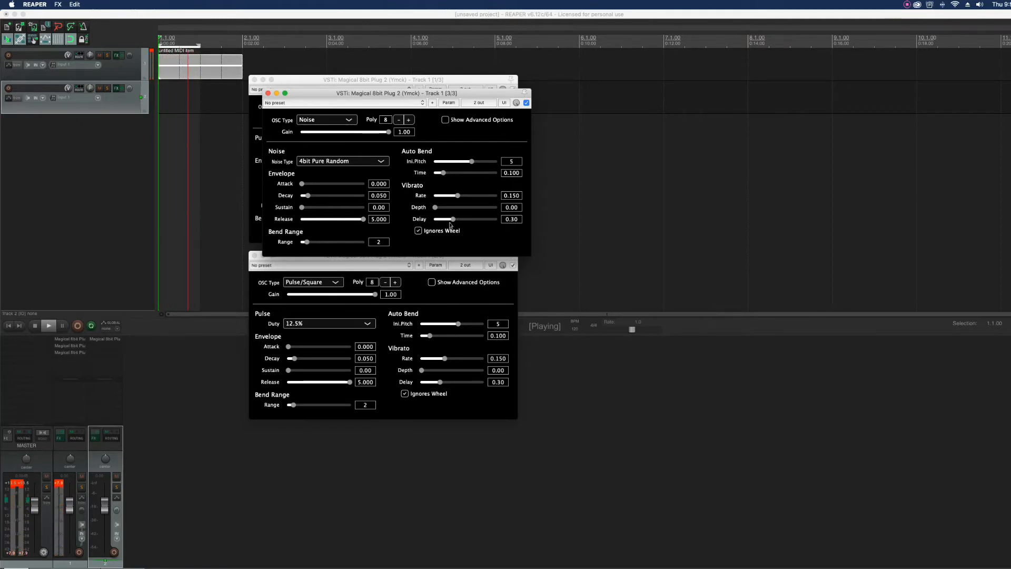
key(space)
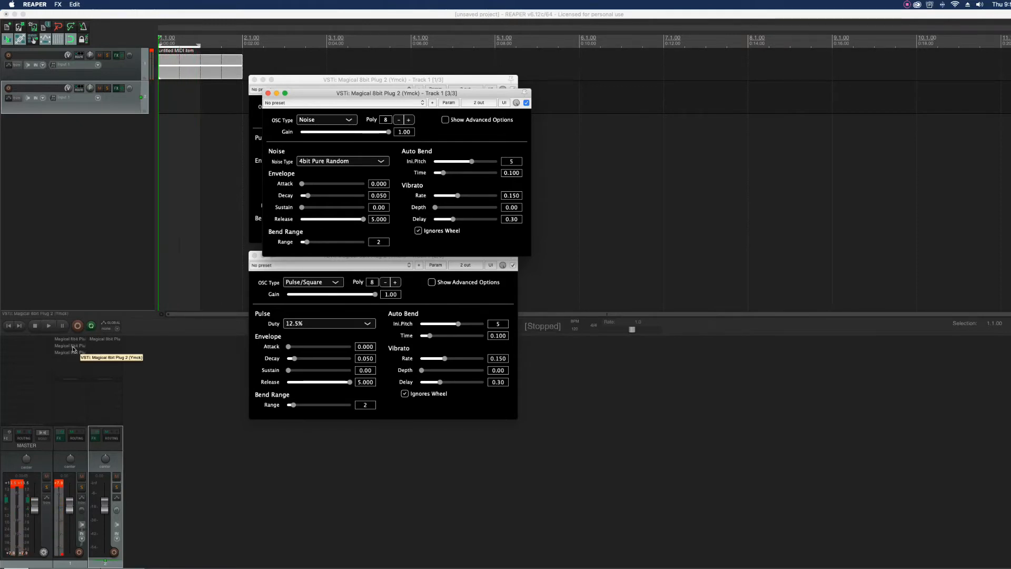
- Compare the loop with track 1's synth layers bypassed and enabled, and move the third instance's window below the second's
click(74, 346)
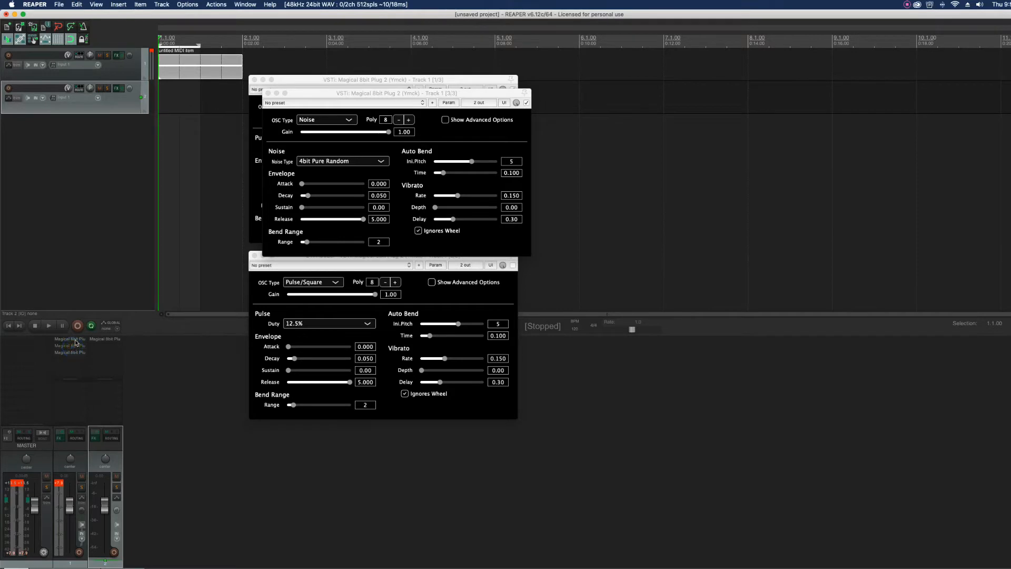
key(space)
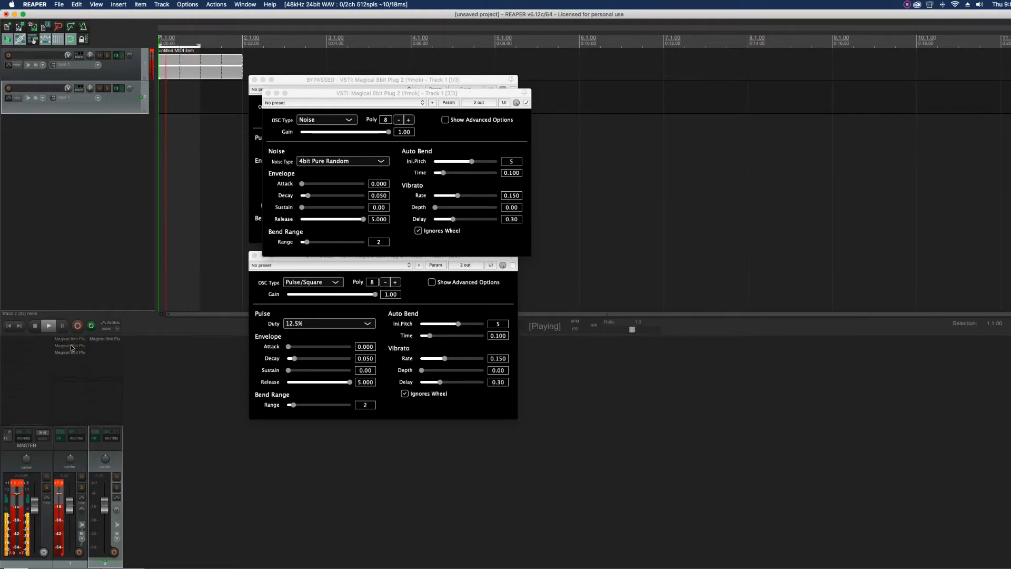
click(74, 341)
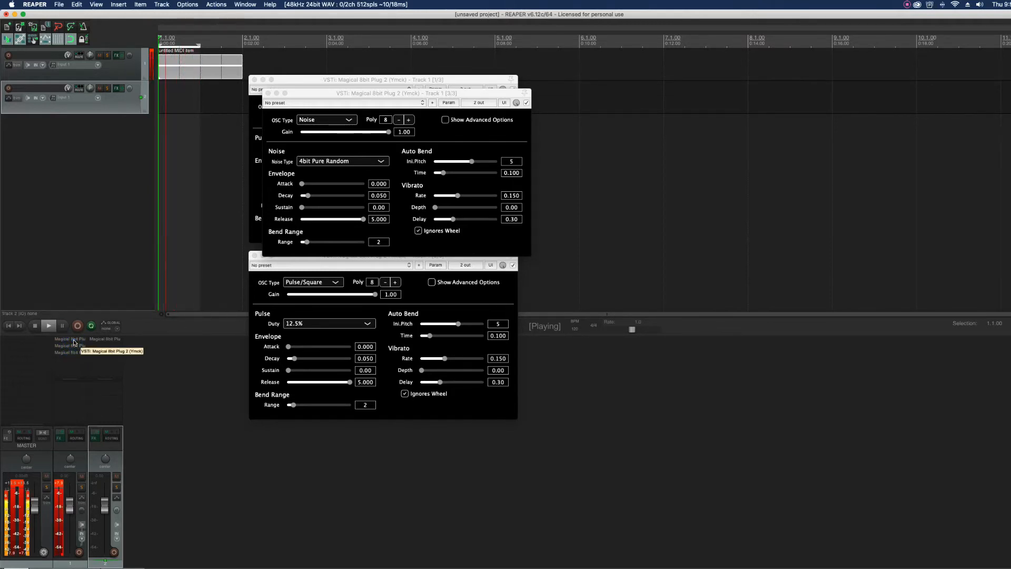
drag(367, 93, 311, 379)
key(space)
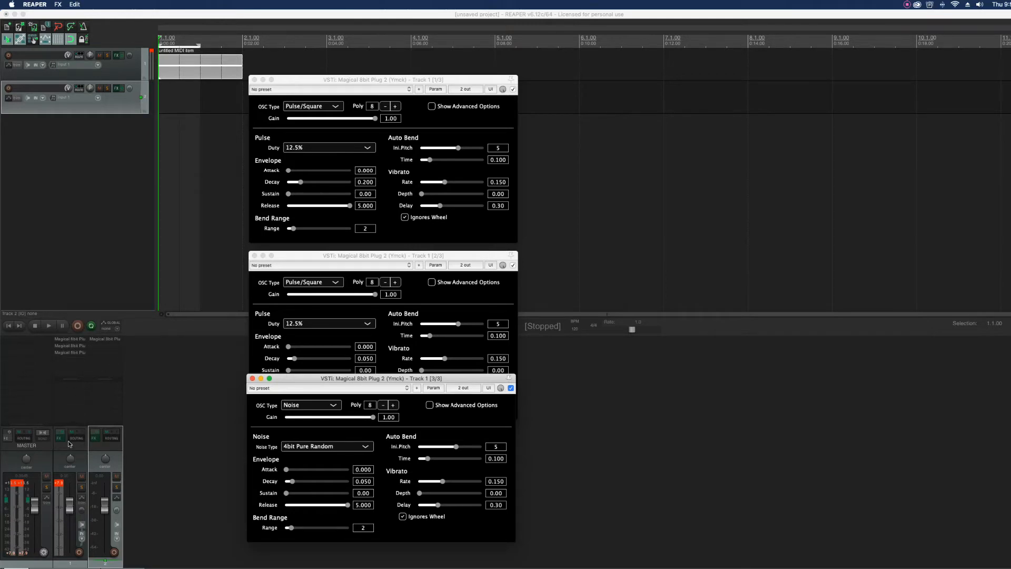
click(100, 20)
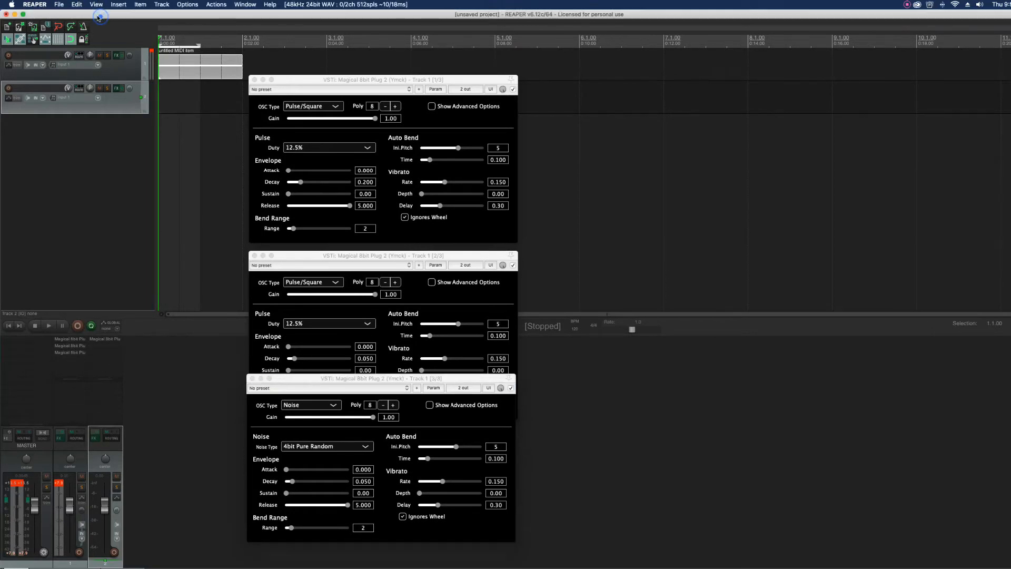
click(60, 6)
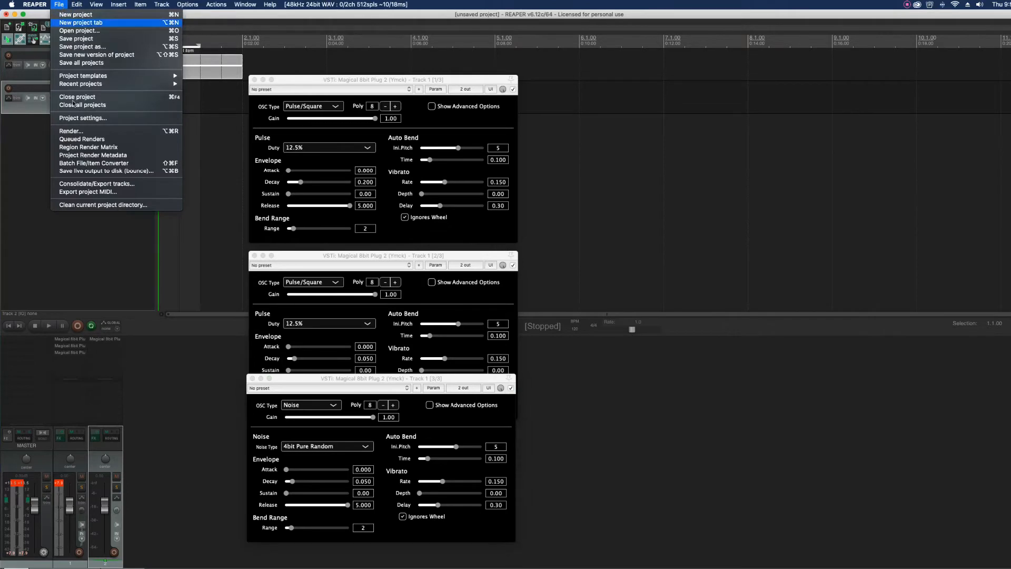
click(85, 132)
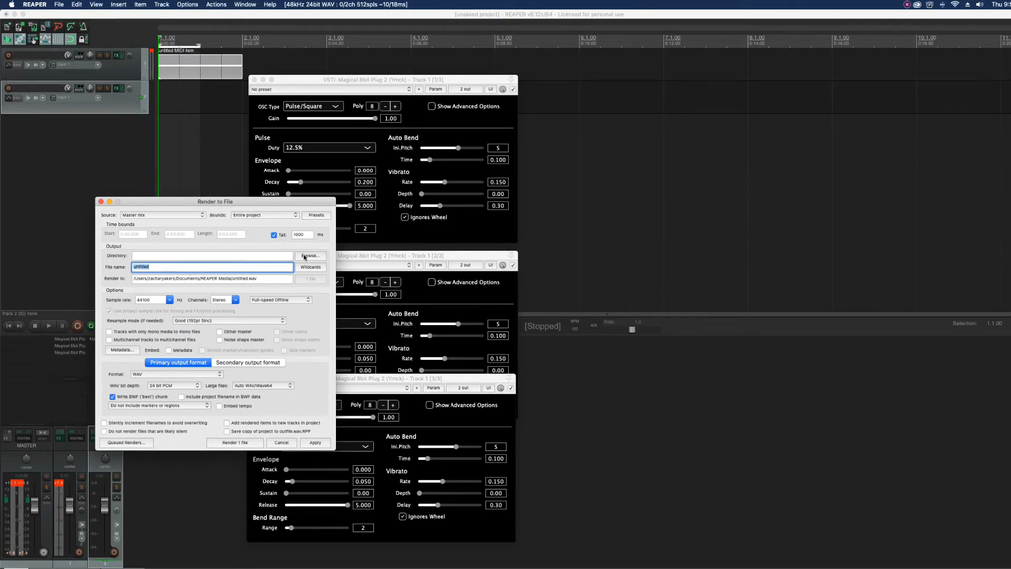
click(310, 256)
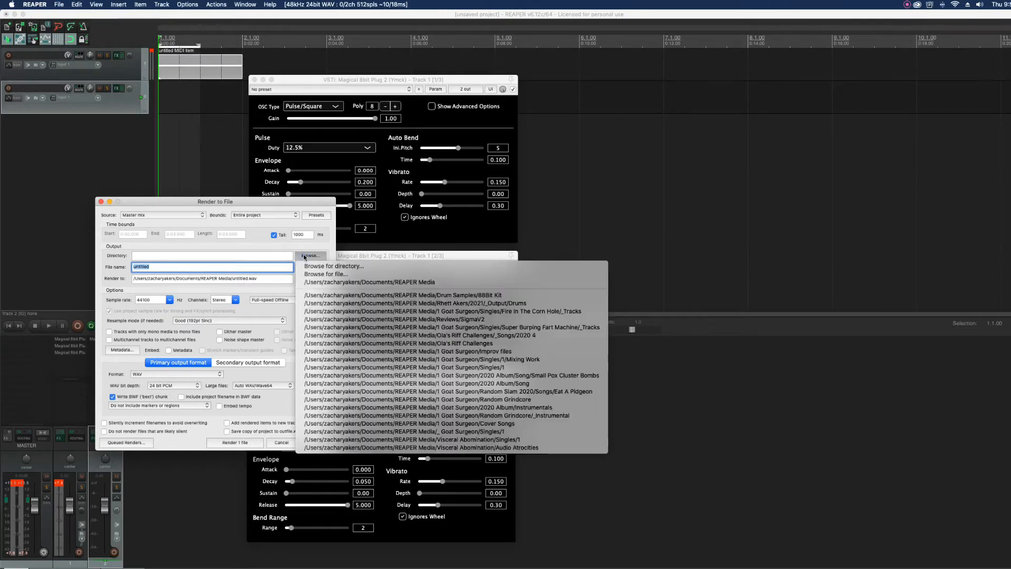
click(497, 296)
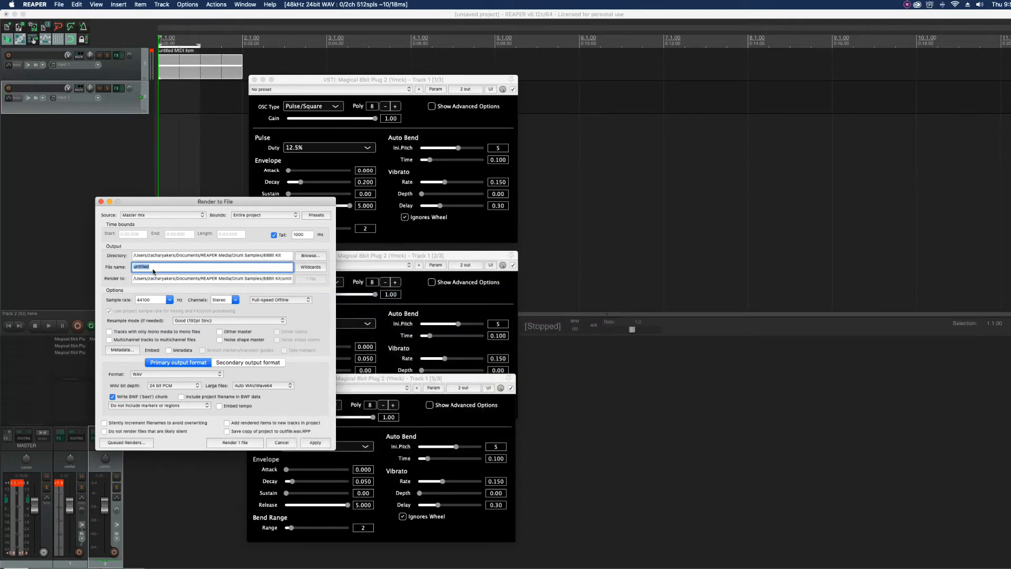
text(ki)
click(101, 201)
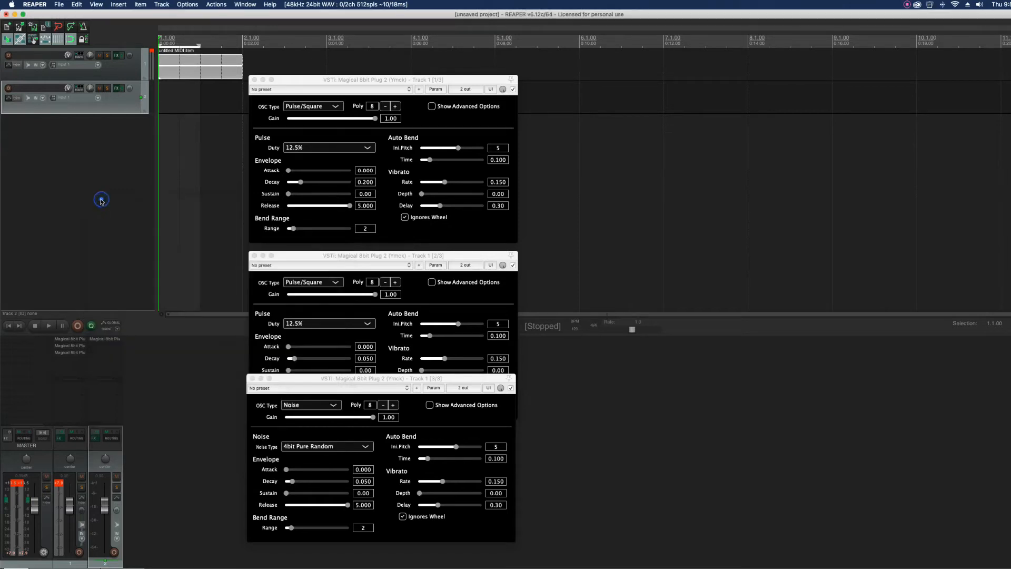
- Set the oscillator type of track 1's third synth instance to Triangle
click(339, 257)
drag(340, 256, 341, 252)
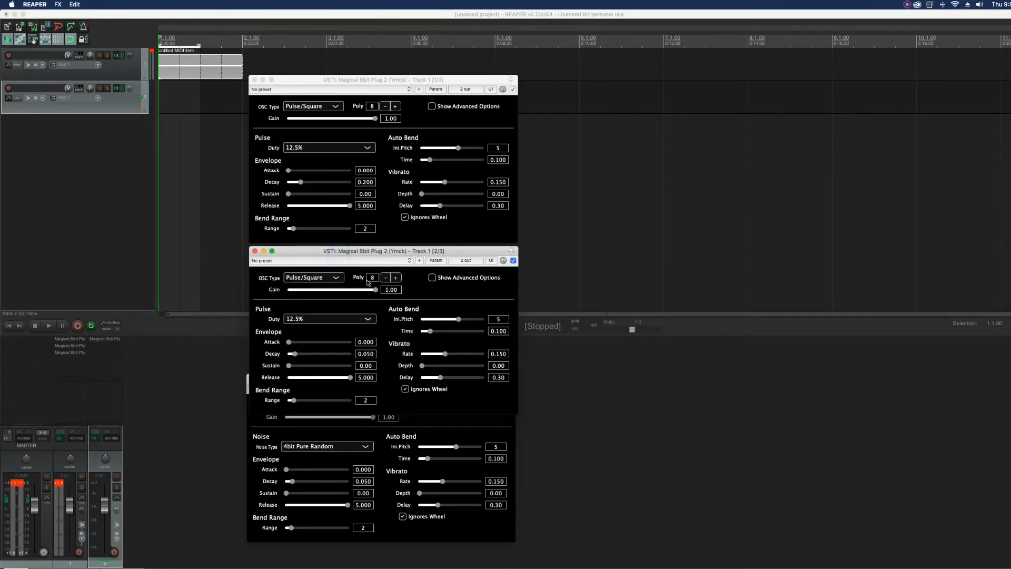
click(375, 80)
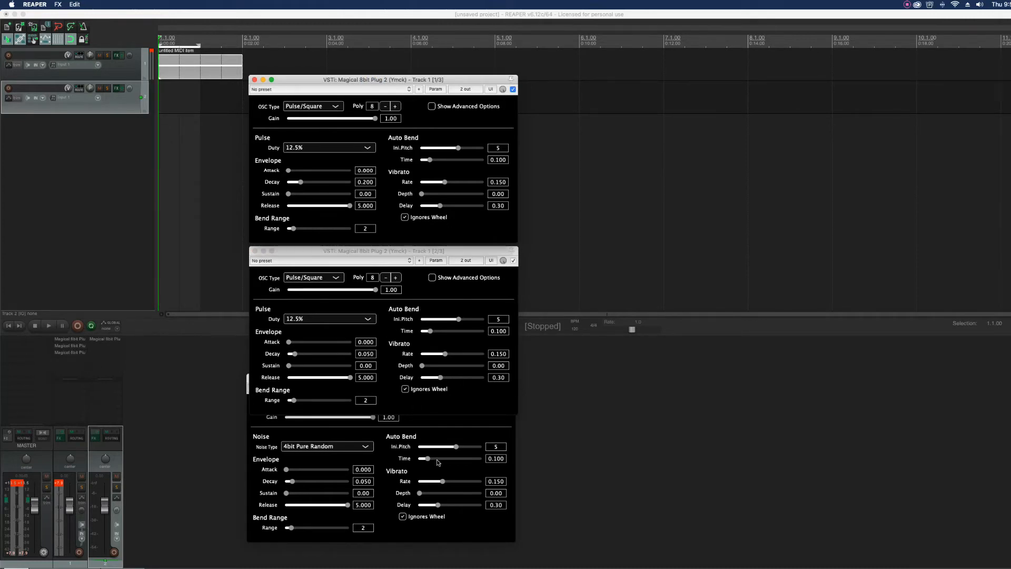
click(449, 436)
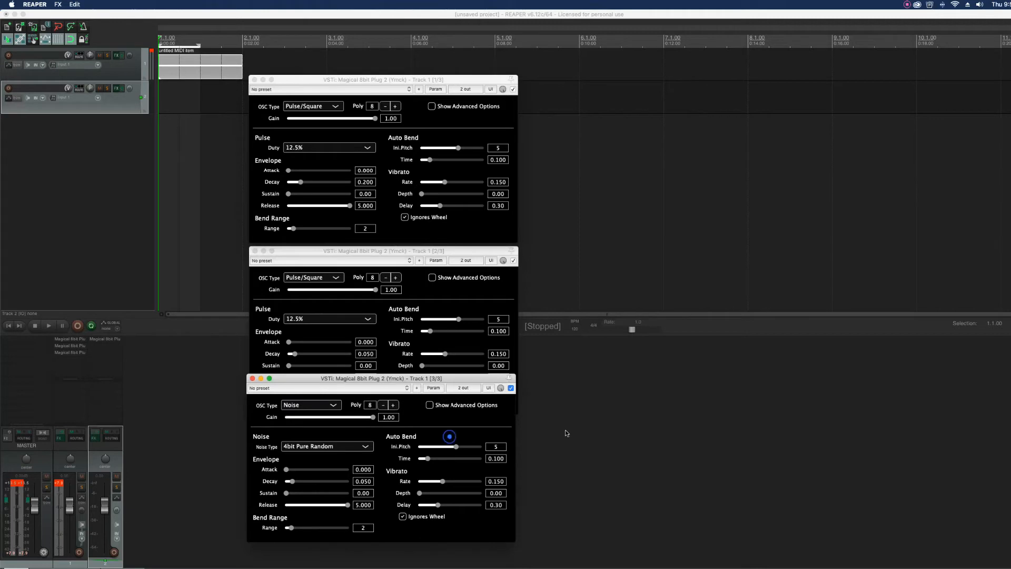
click(333, 404)
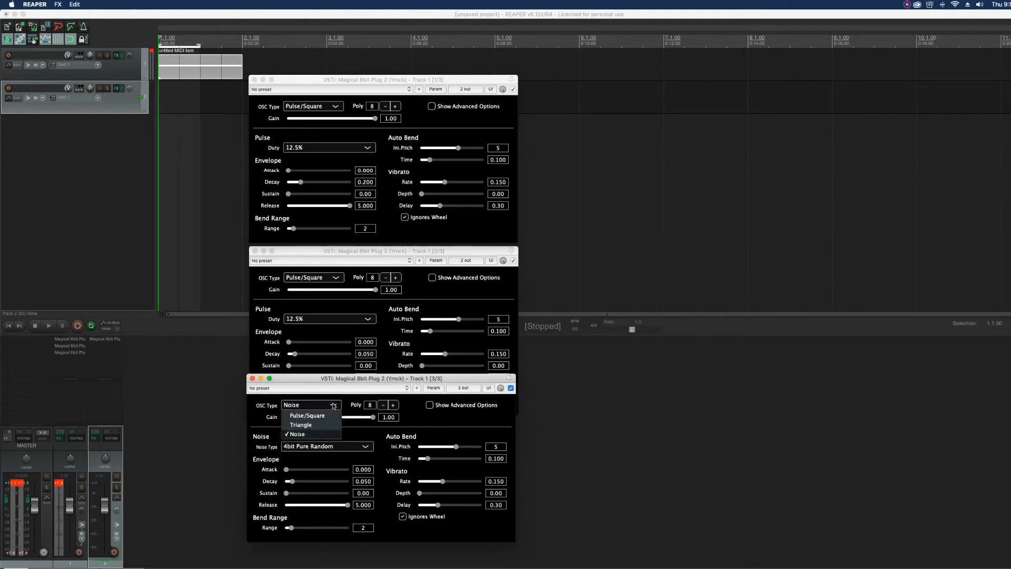
click(307, 425)
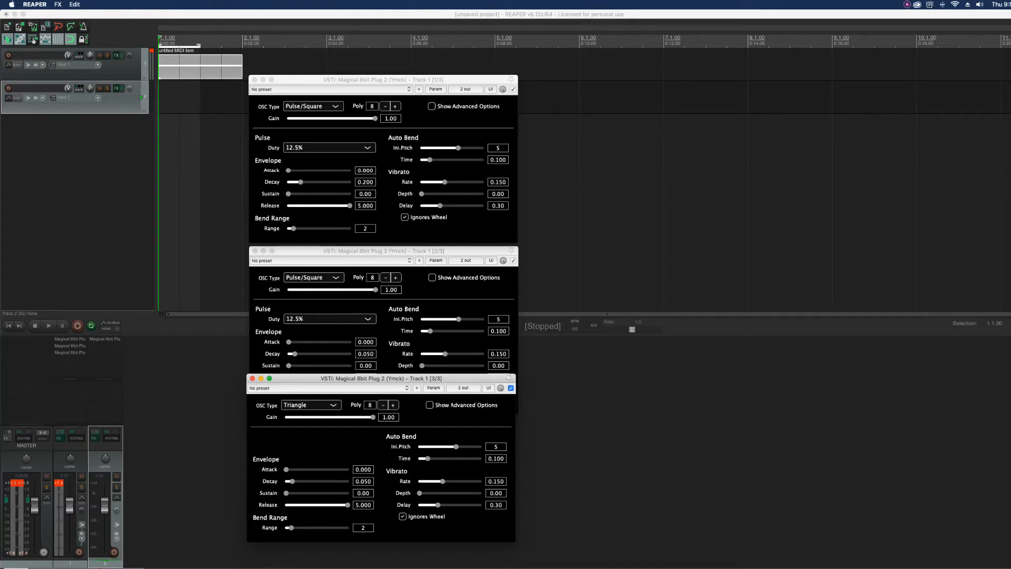
- Raise the MIDI item's note by one octave to E2 and audition the loop
double_click(200, 65)
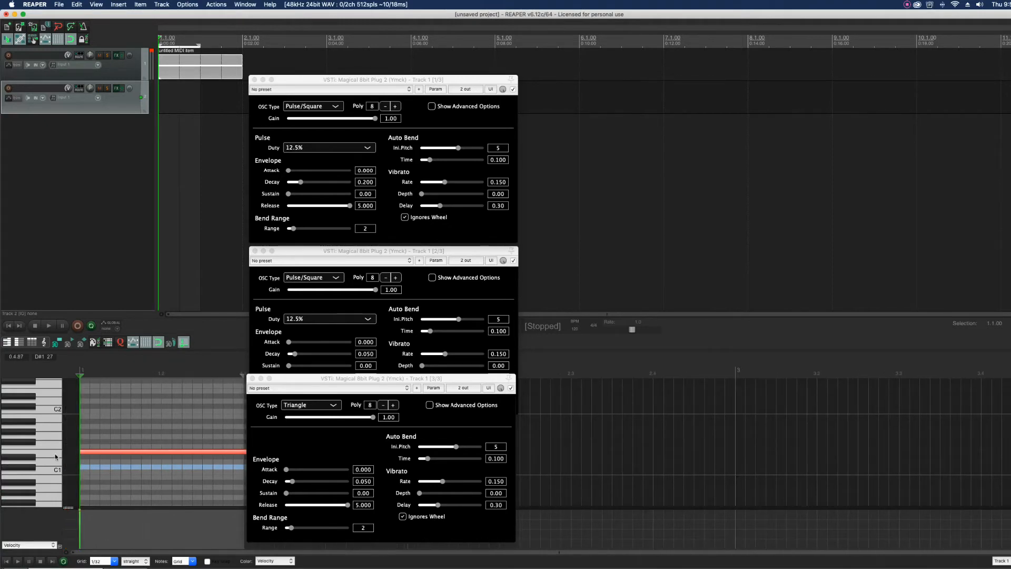
click(52, 454)
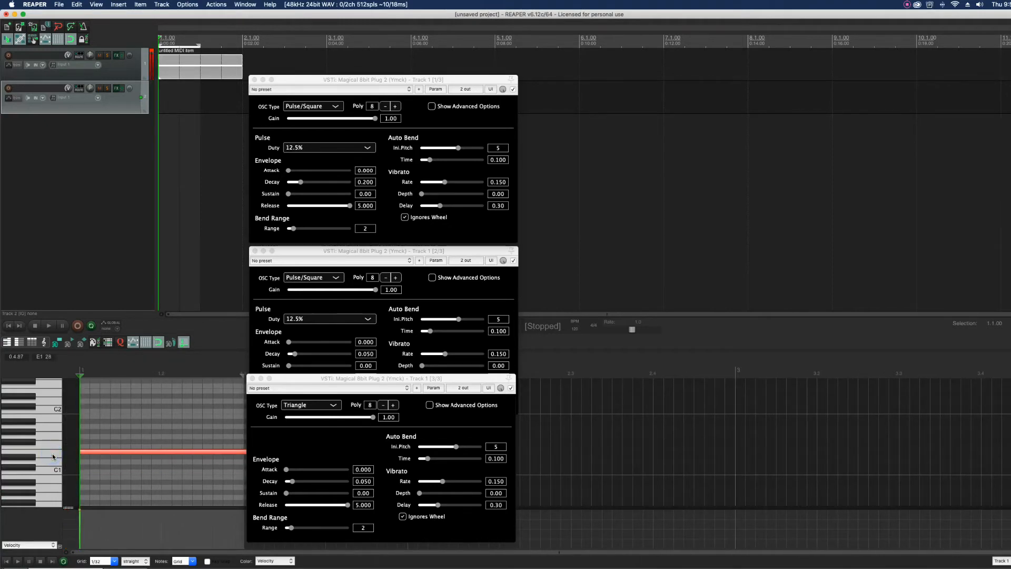
click(53, 392)
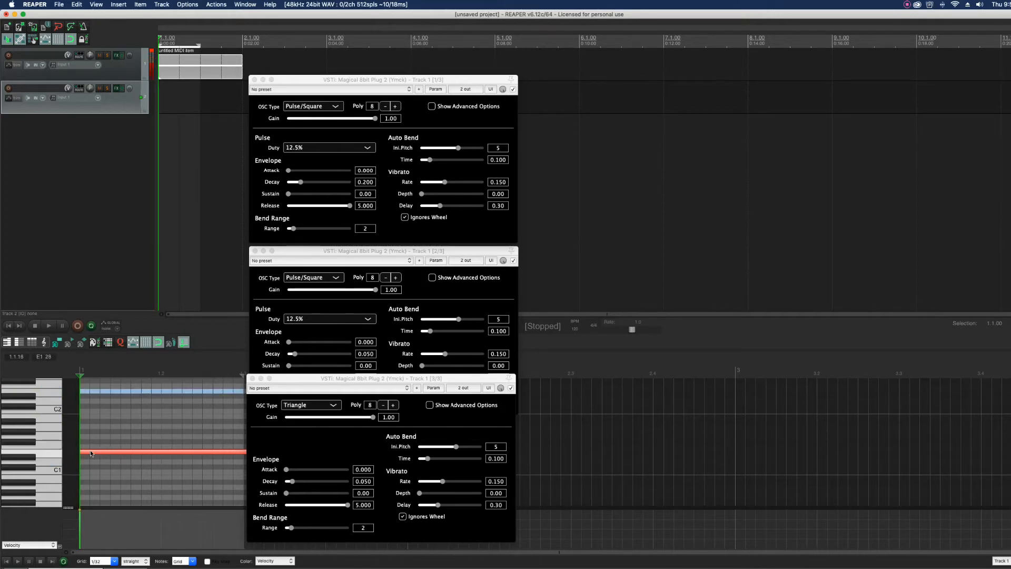
drag(92, 451, 92, 390)
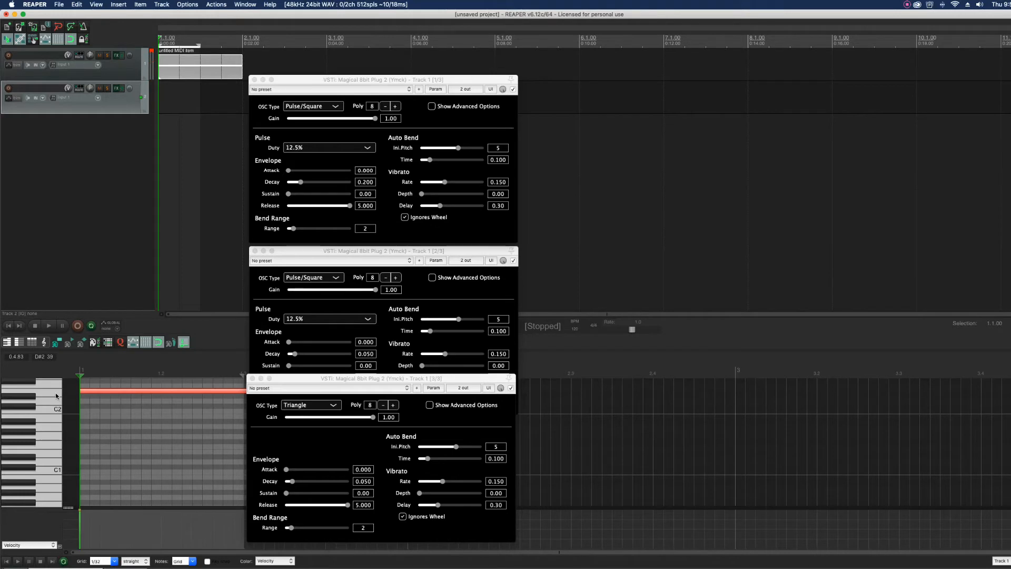
key(space)
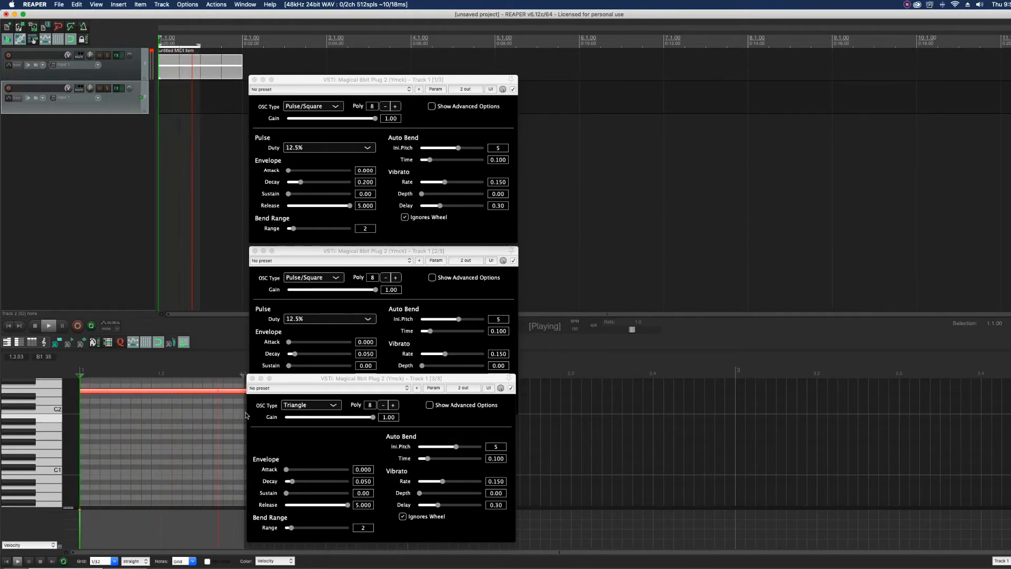
key(space)
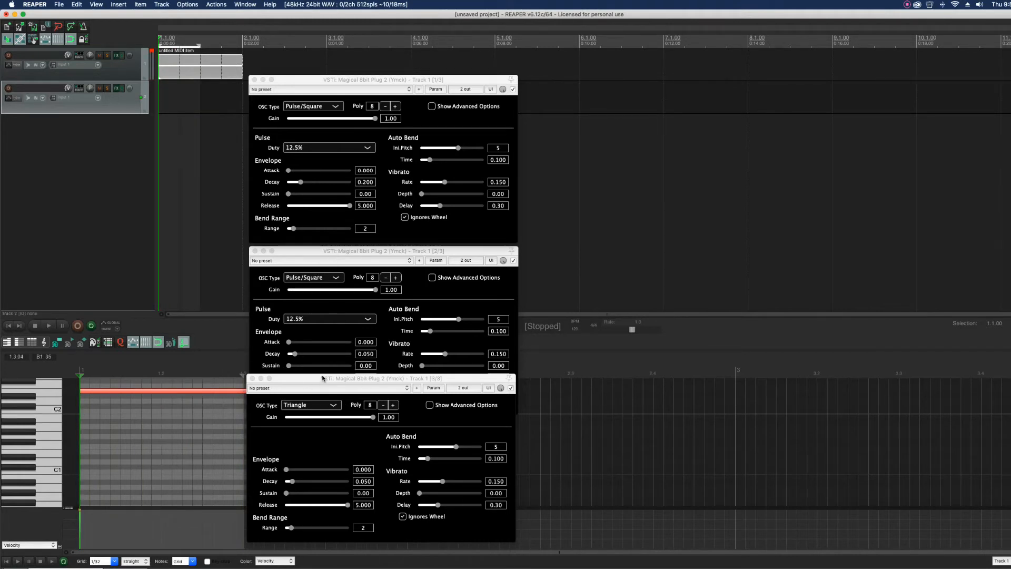
- Set the third synth instance's oscillator back to Noise and the second instance's oscillator to Triangle
click(323, 379)
click(330, 406)
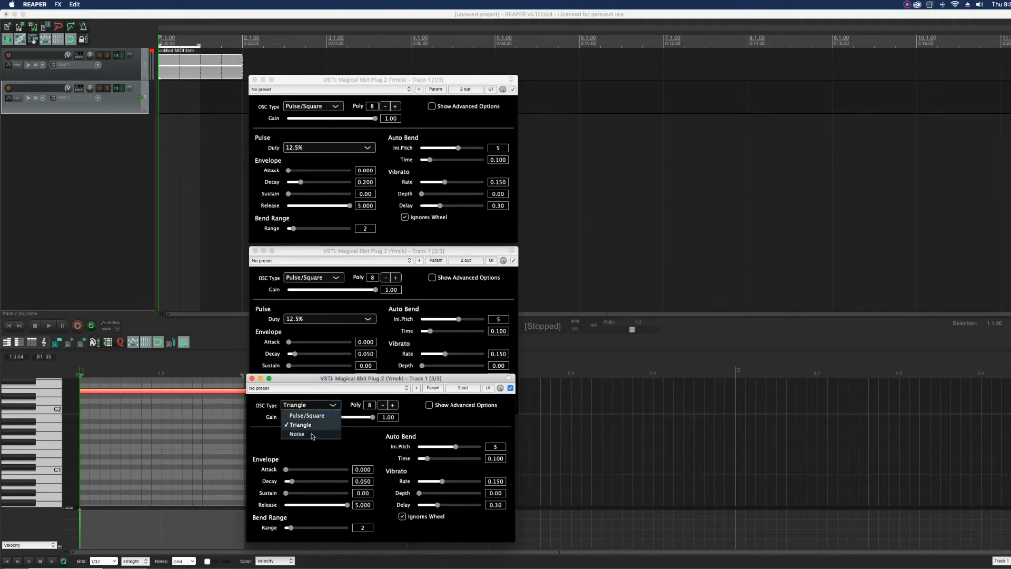
click(308, 434)
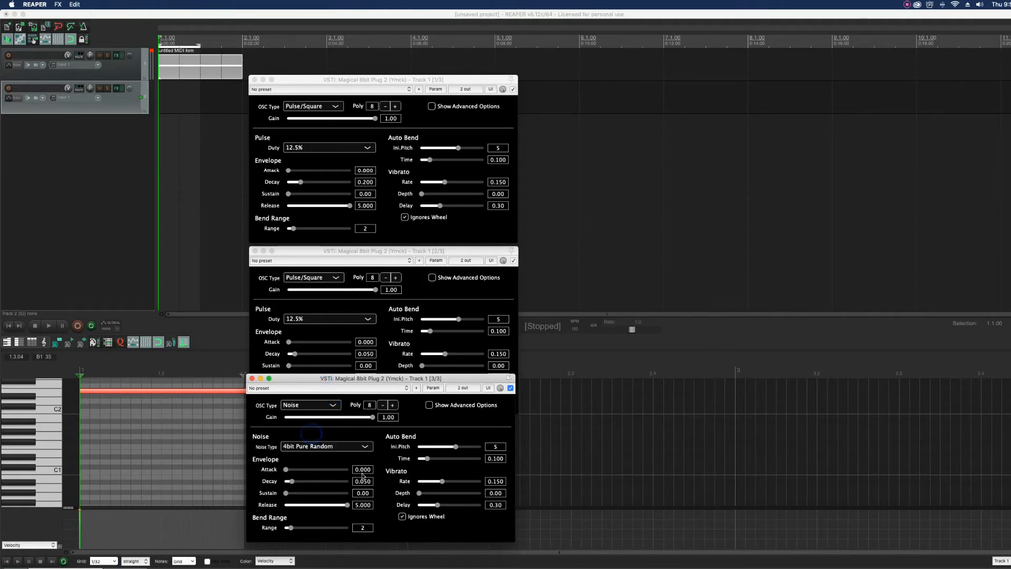
click(323, 250)
click(316, 277)
click(312, 297)
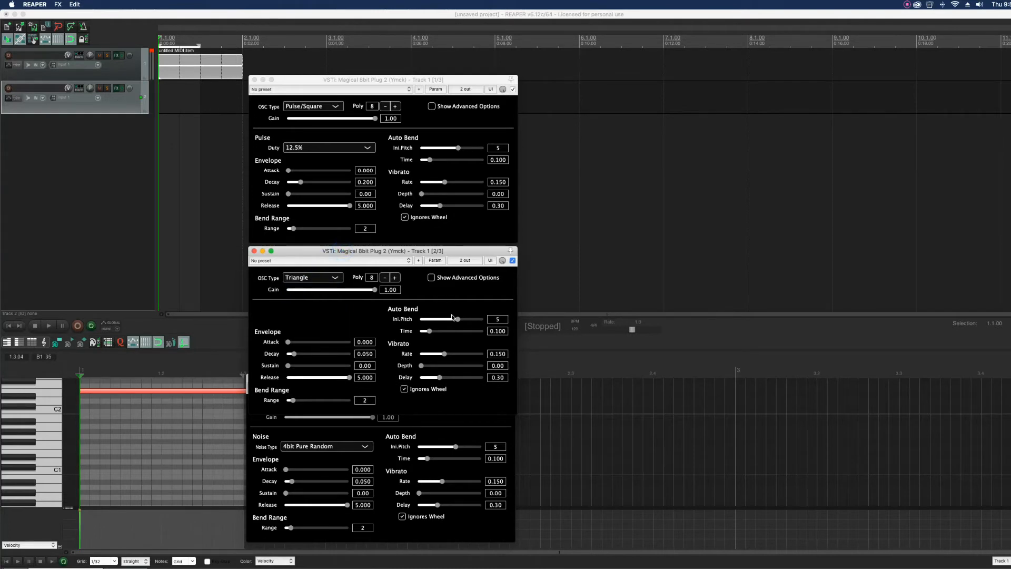
- Set the auto bend initial pitch of the second synth instance to -5
click(502, 320)
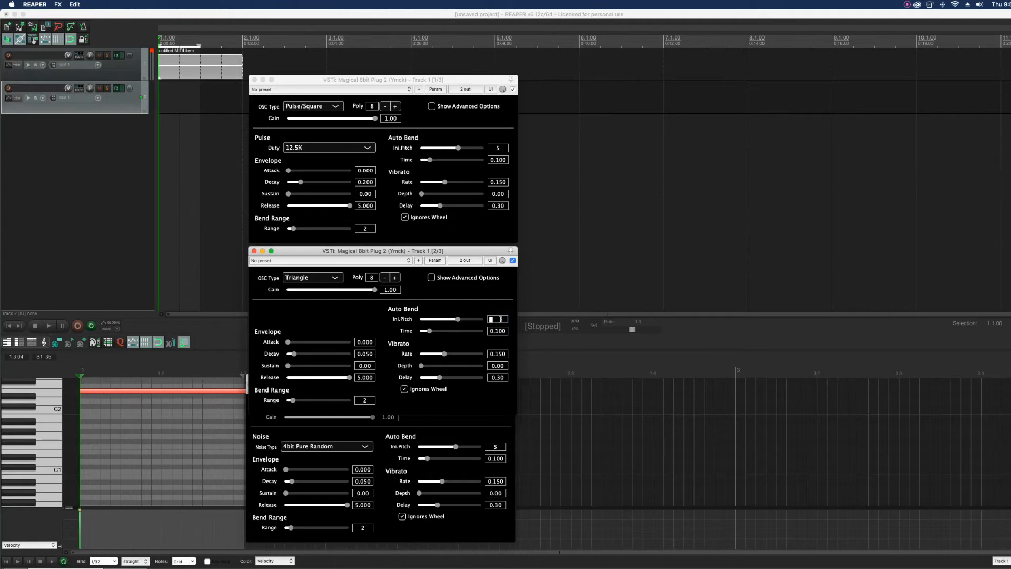
text(-5)
key(Return)
- Set the envelope decay of the third synth instance to 0.200
click(367, 481)
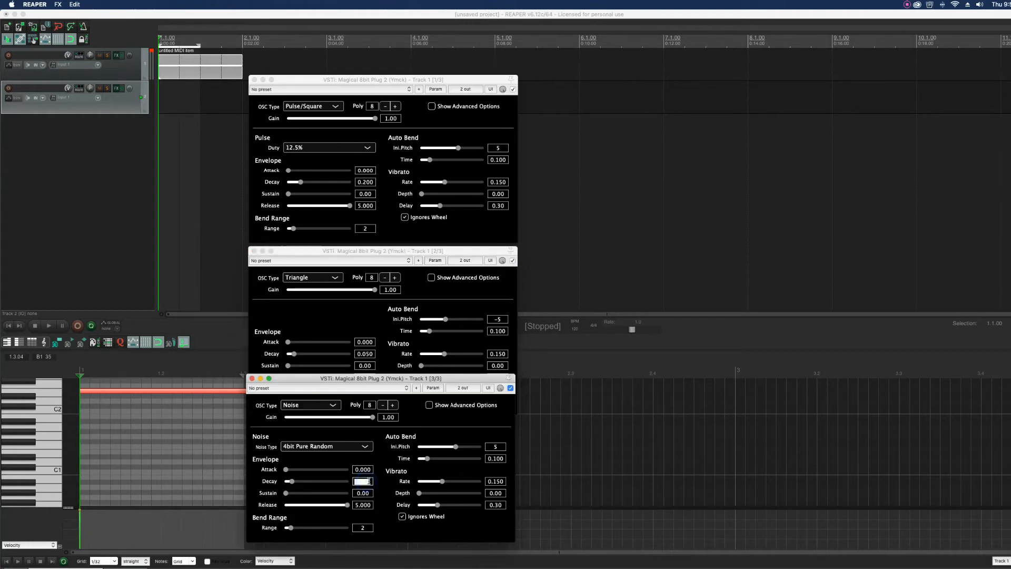
key(Return)
key(BackSpace)
key(BackSpace)
key(BackSpace)
text(2)
key(Return)
- Set the oscillator type of track 1's first synth instance to Noise
click(458, 230)
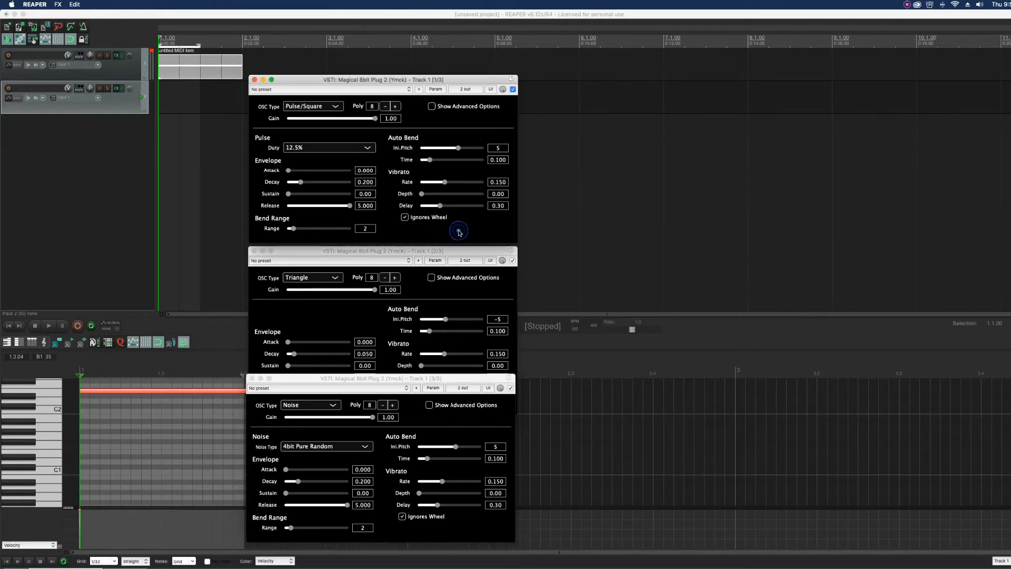
click(337, 106)
click(308, 136)
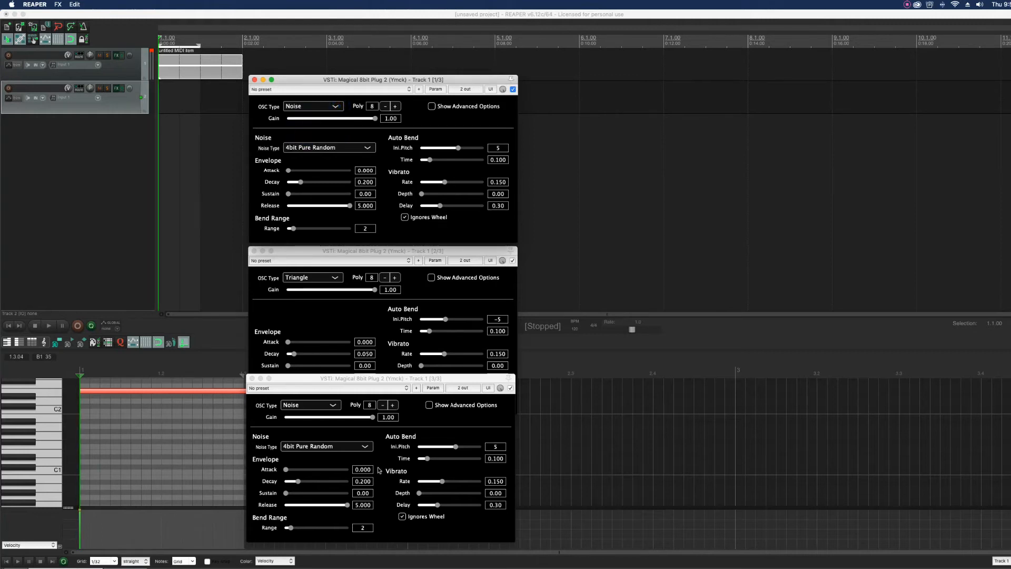
- Set the envelope decay to 0.050 on the third synth instance and to 0.200 on the second
click(362, 483)
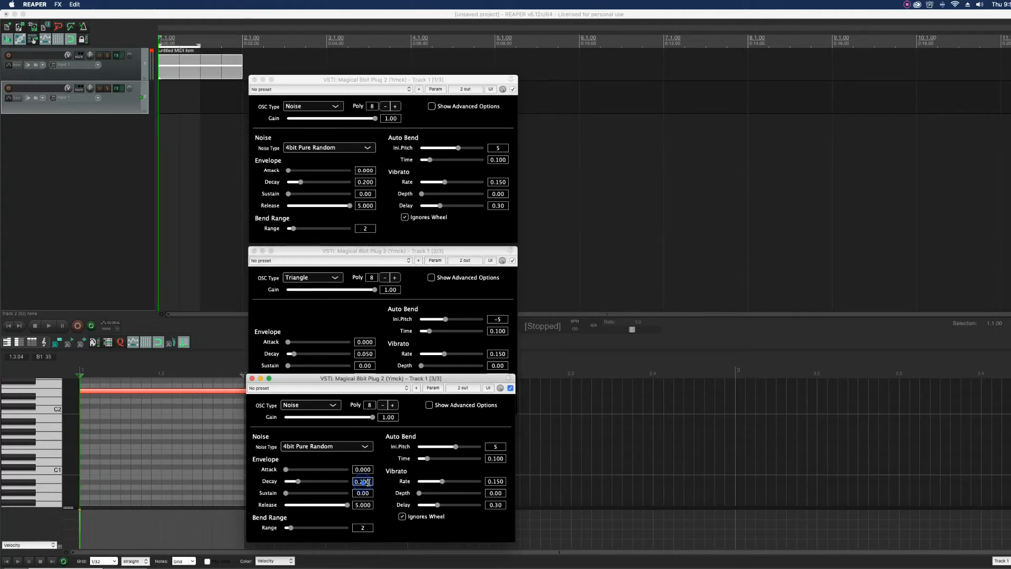
text(0.005)
key(Return)
click(347, 318)
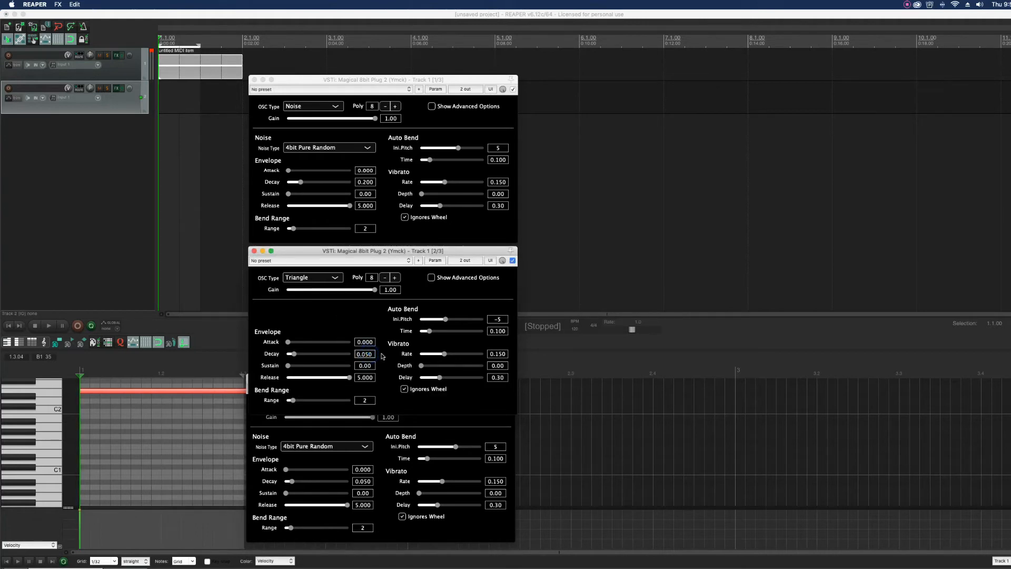
text(0.2)
key(Return)
- Return the edit cursor to the project start and audition the loop with the changed synth layers
click(213, 369)
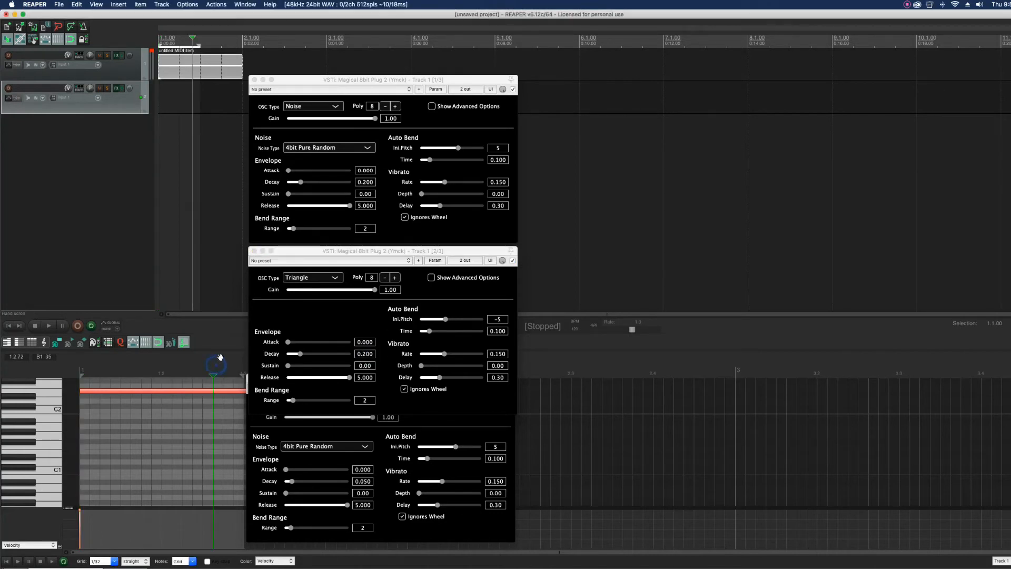
click(159, 38)
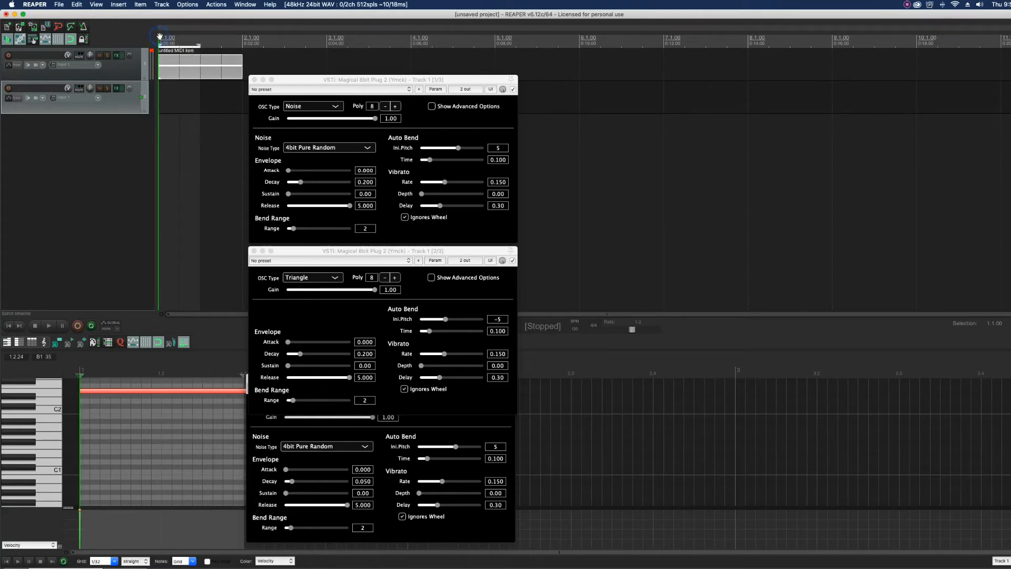
key(space)
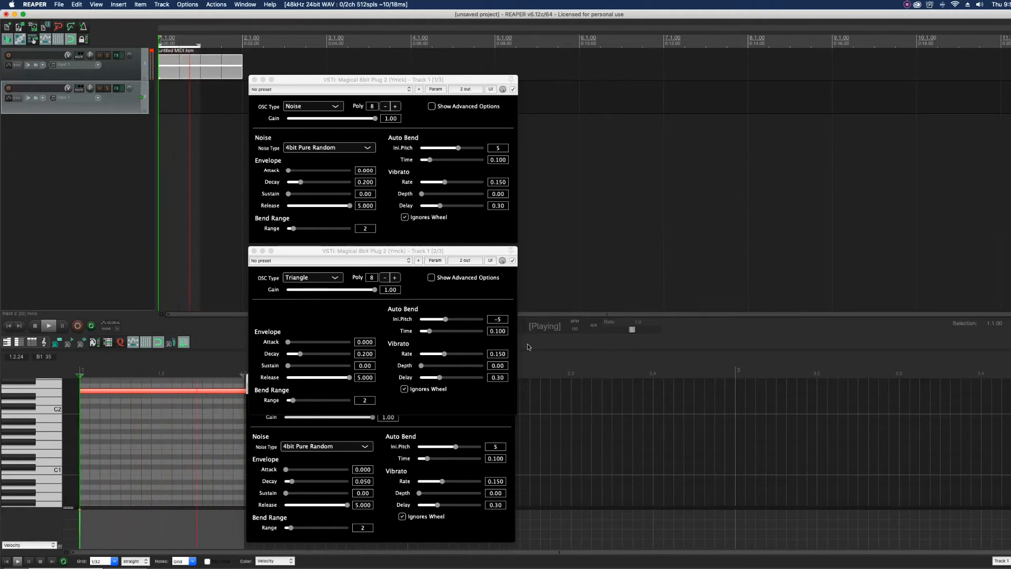
key(space)
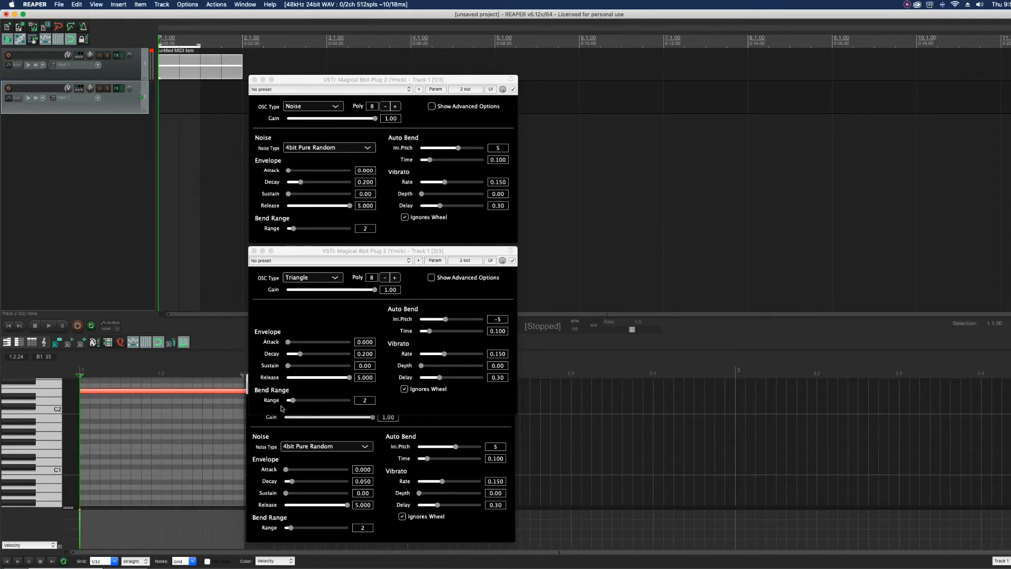
key(space)
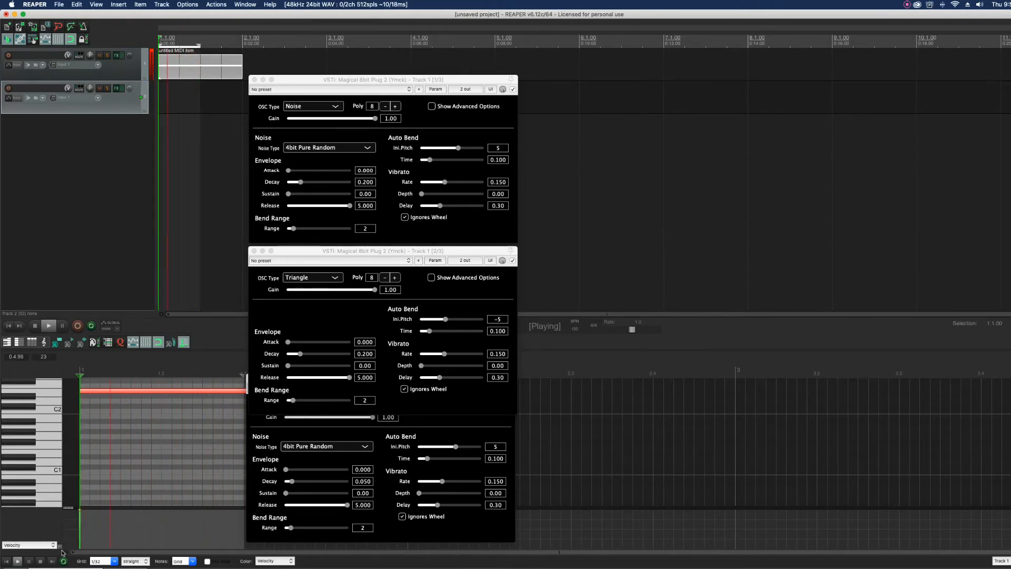
- Show the mixer in place of the MIDI editor, then stop the loop playback and clear the clipped peak meters
click(24, 567)
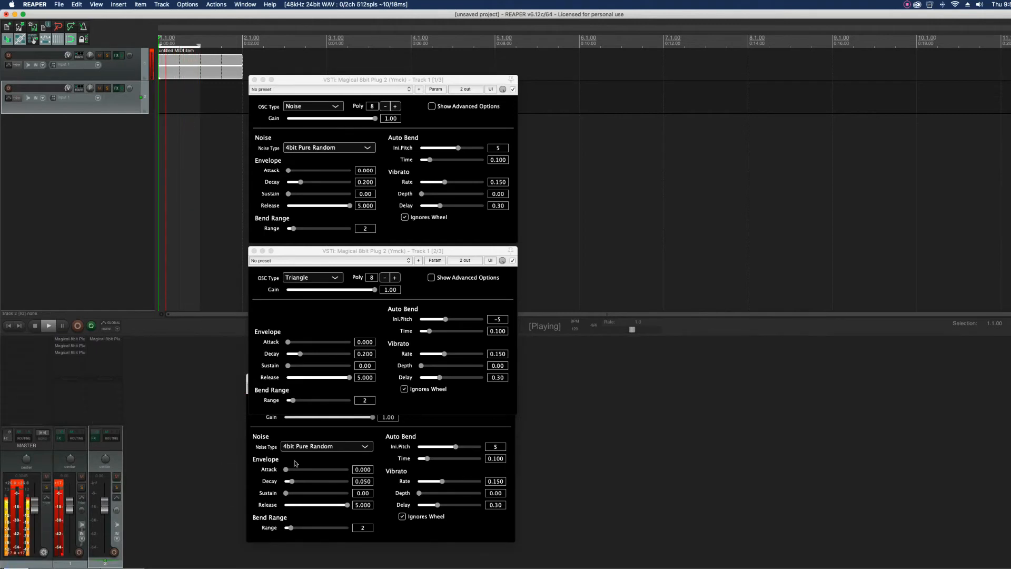
click(265, 459)
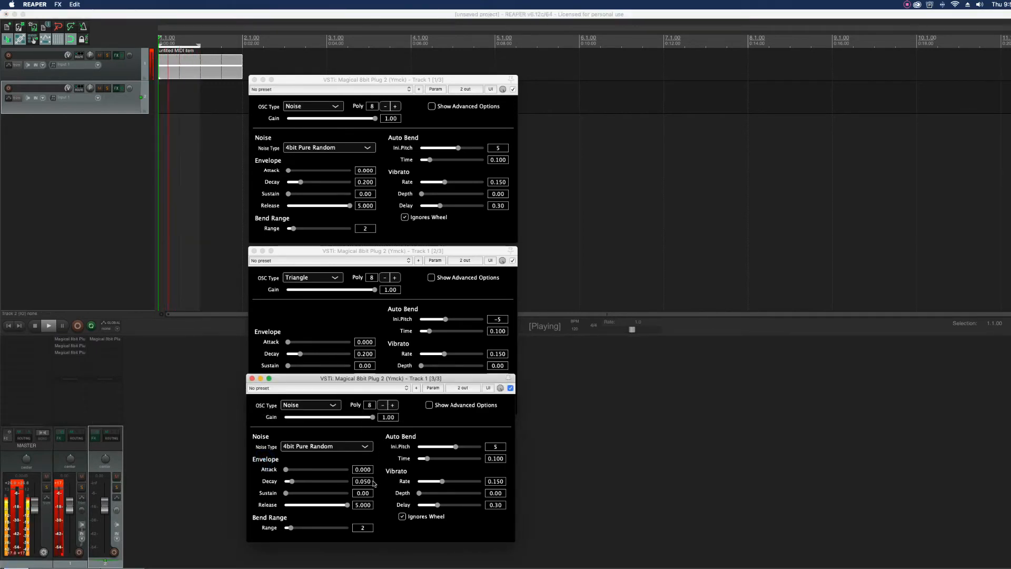
key(space)
key(space)
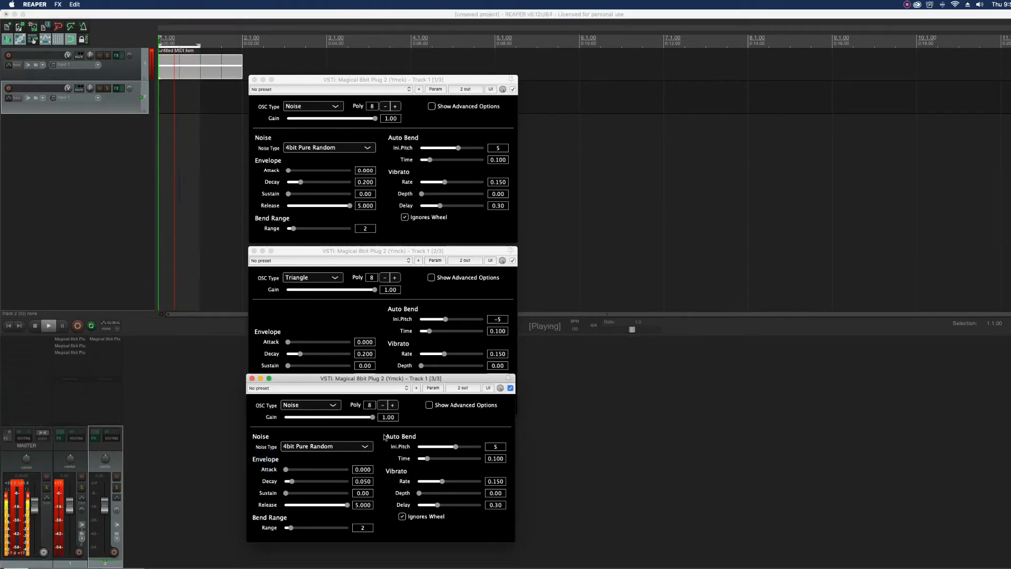
key(space)
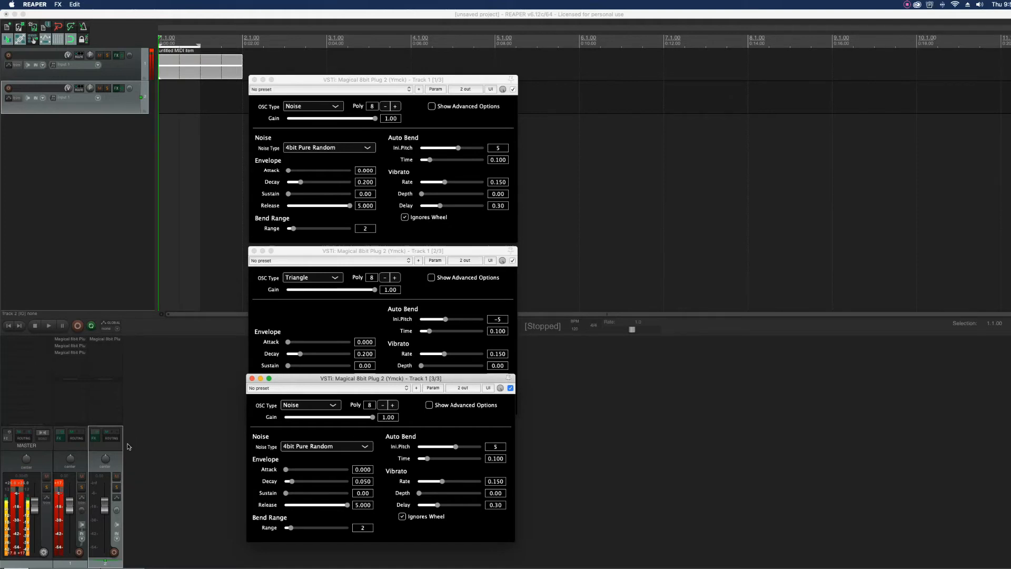
click(58, 484)
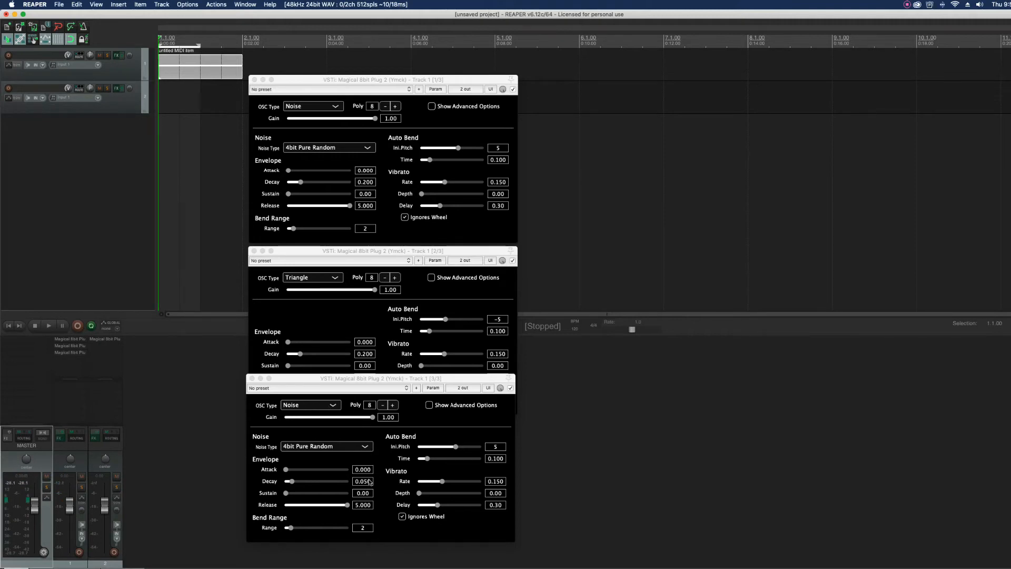
- Compare the loop with track 1's third synth instance bypassed and enabled, leaving the instance enabled and playback stopped
click(510, 388)
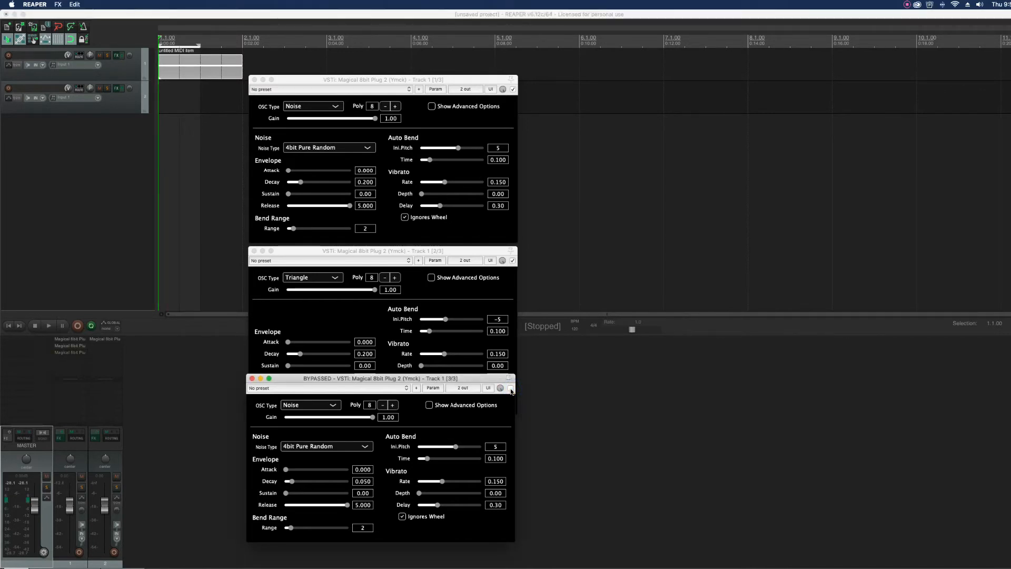
key(space)
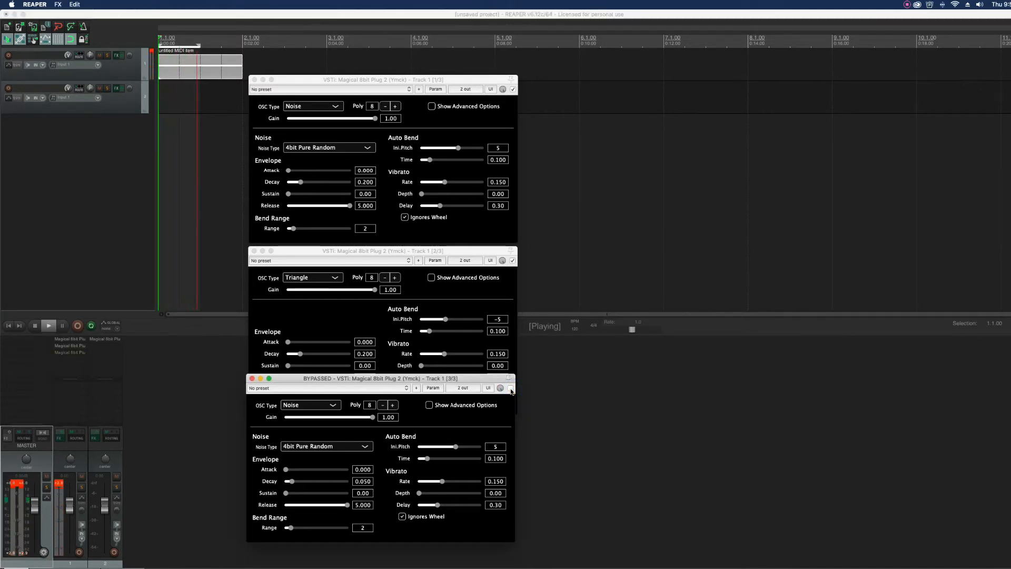
click(510, 388)
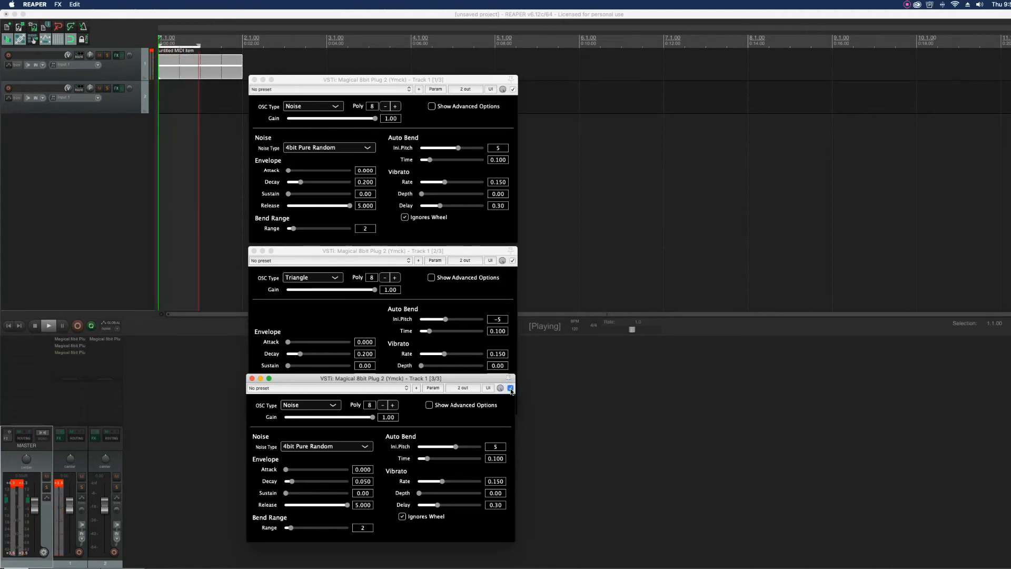
click(511, 388)
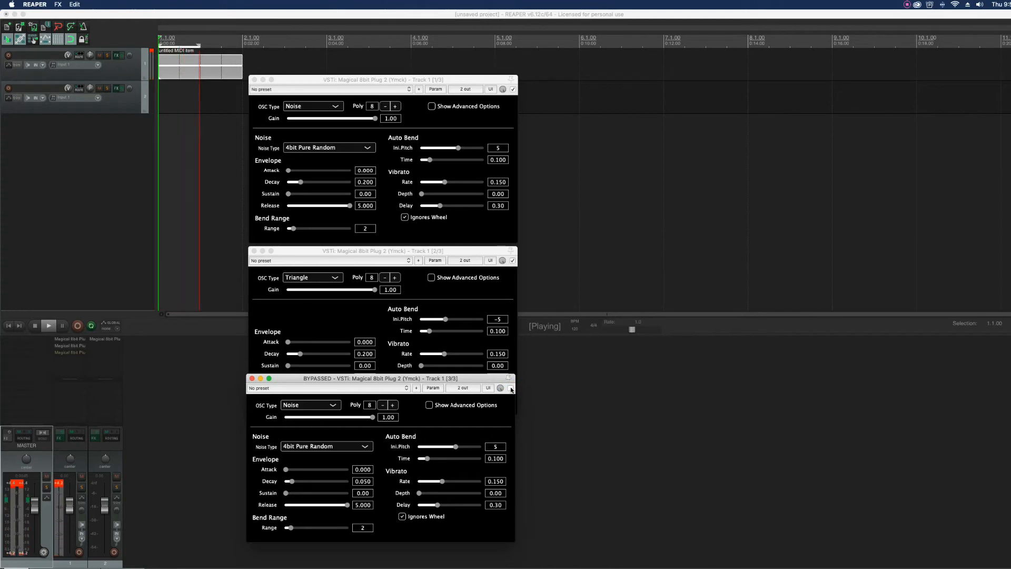
click(510, 388)
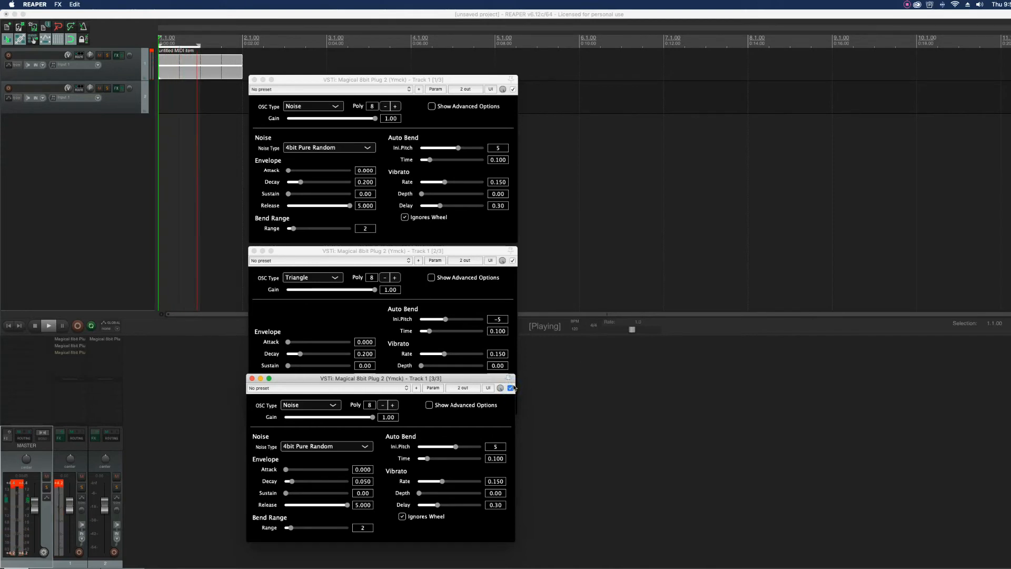
click(510, 388)
key(space)
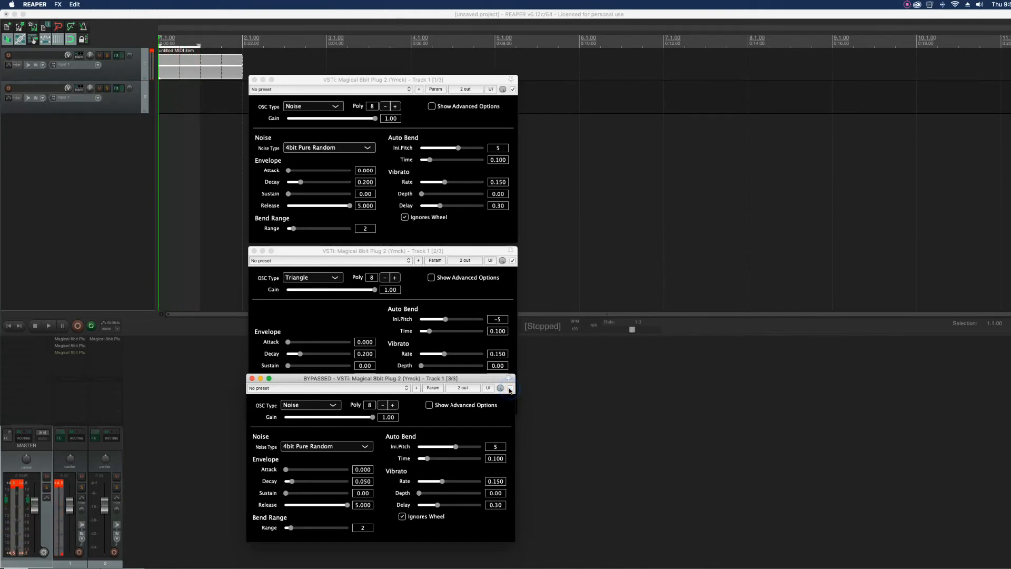
click(510, 388)
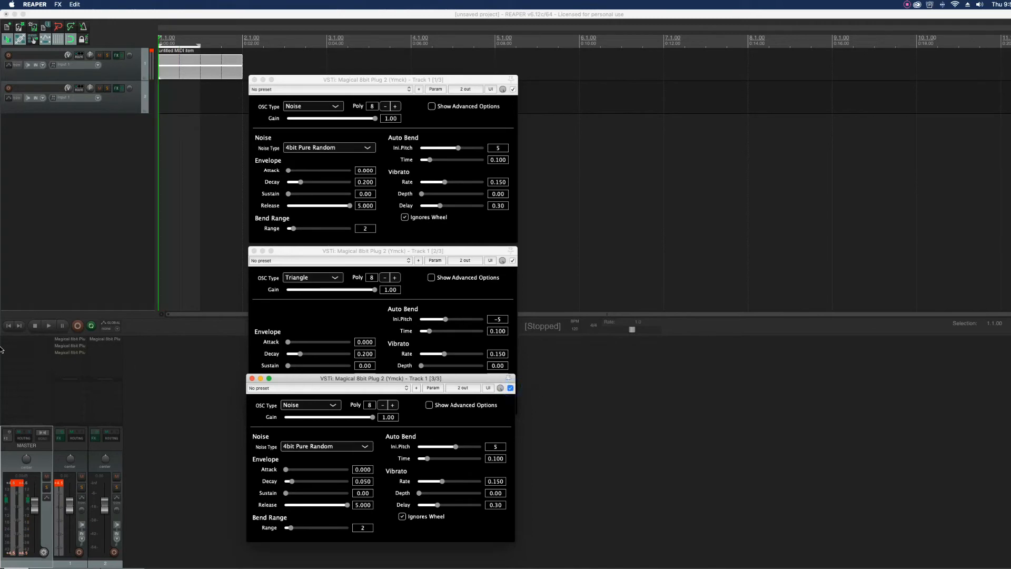
- Add the LoudMax limiter to the master track with its default settings and close its window
double_click(29, 342)
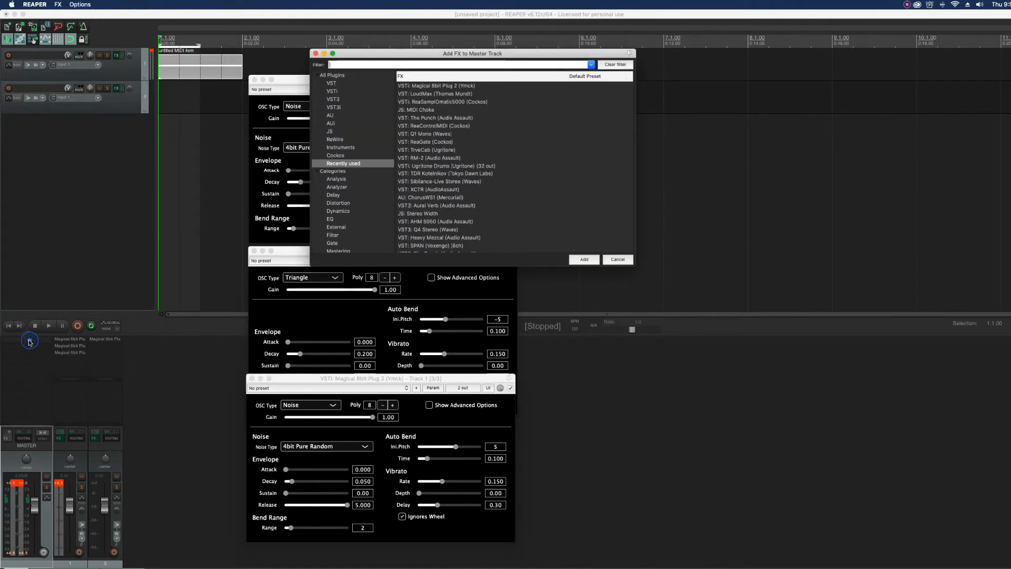
double_click(430, 95)
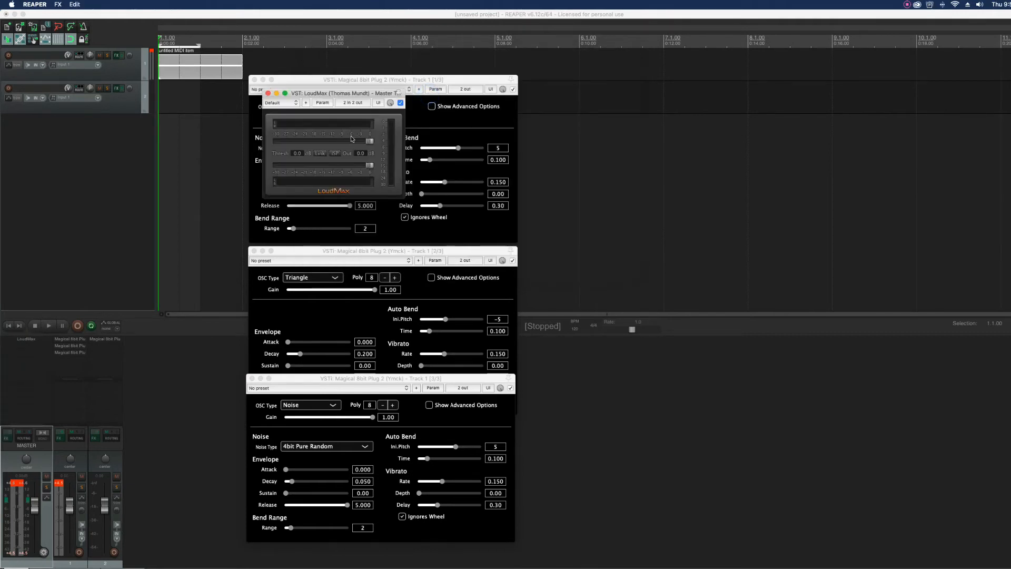
click(268, 93)
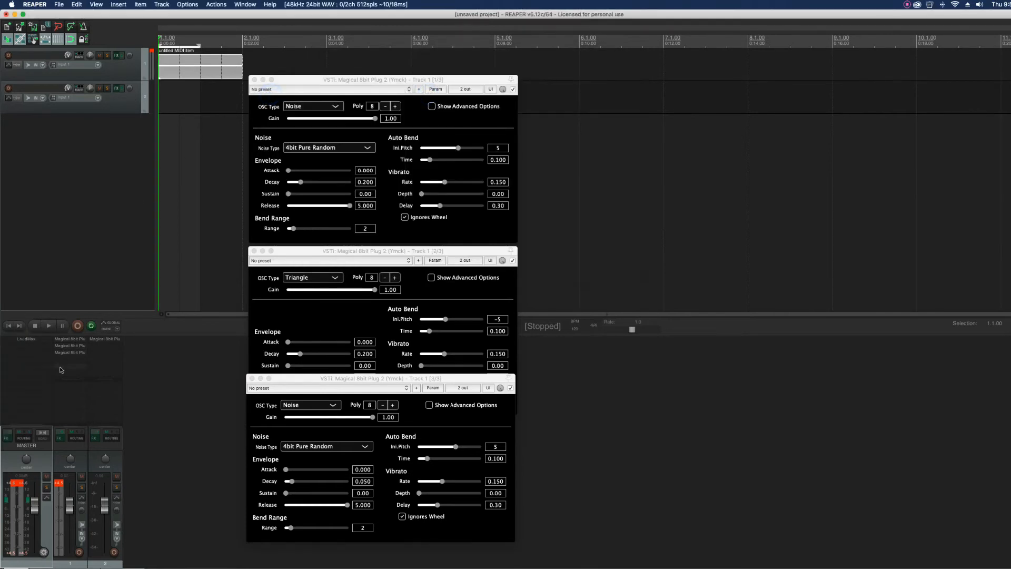
- Insert LoudMax with default settings after the three synth instances on track 1 and close its window
click(76, 360)
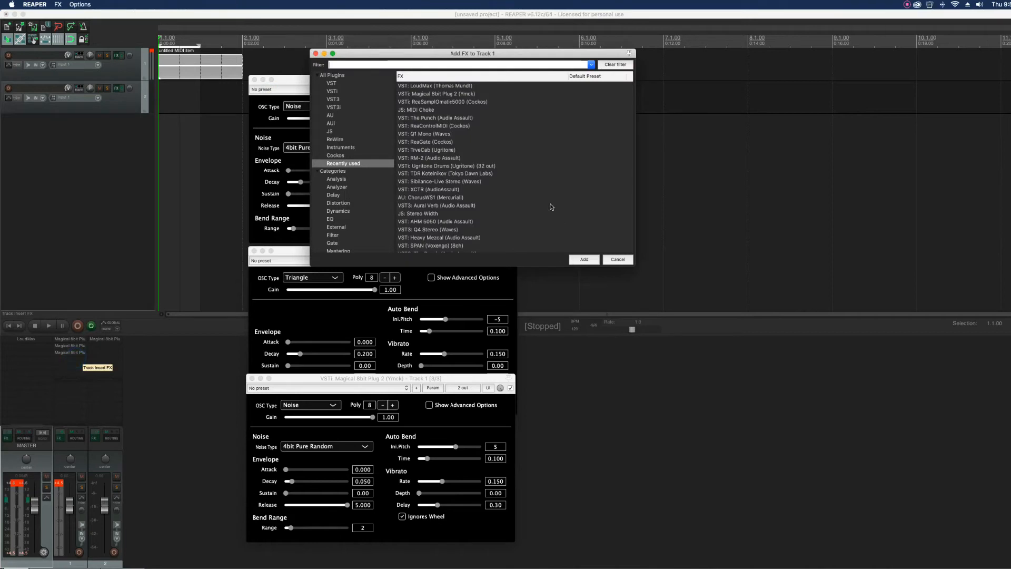
double_click(430, 86)
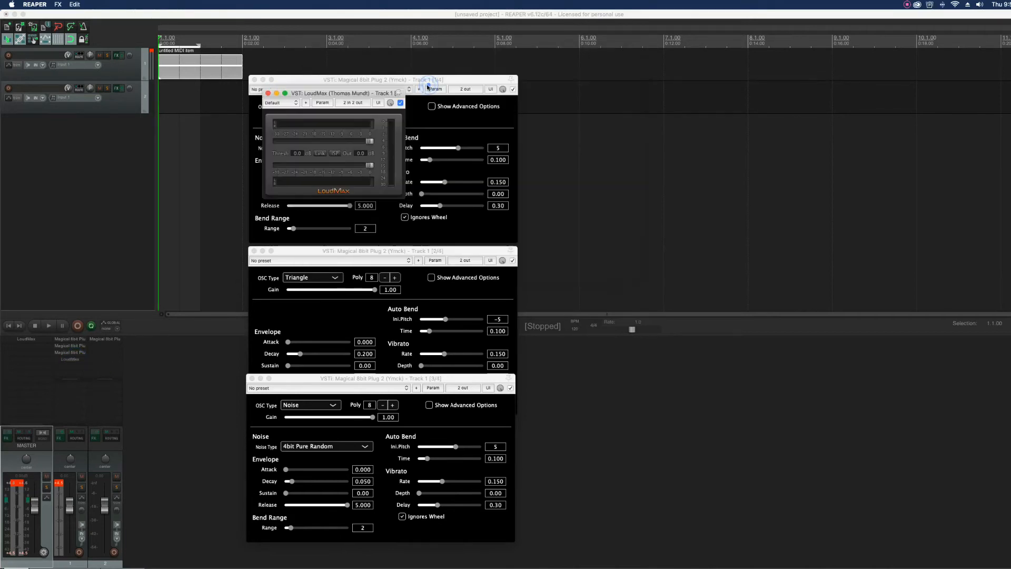
click(268, 93)
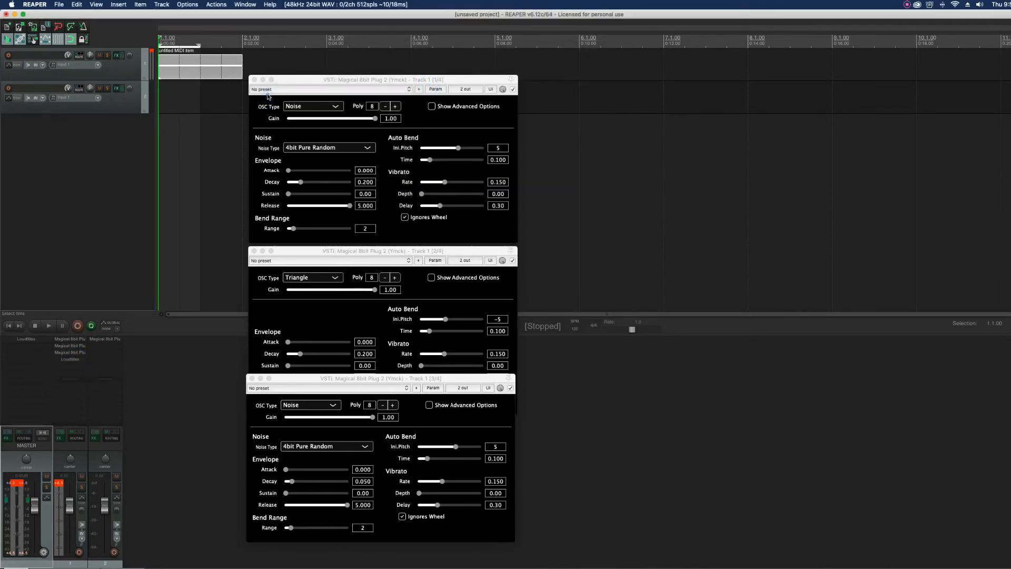
- Clear the peak meters and audition the loop through the newly added limiters
click(59, 485)
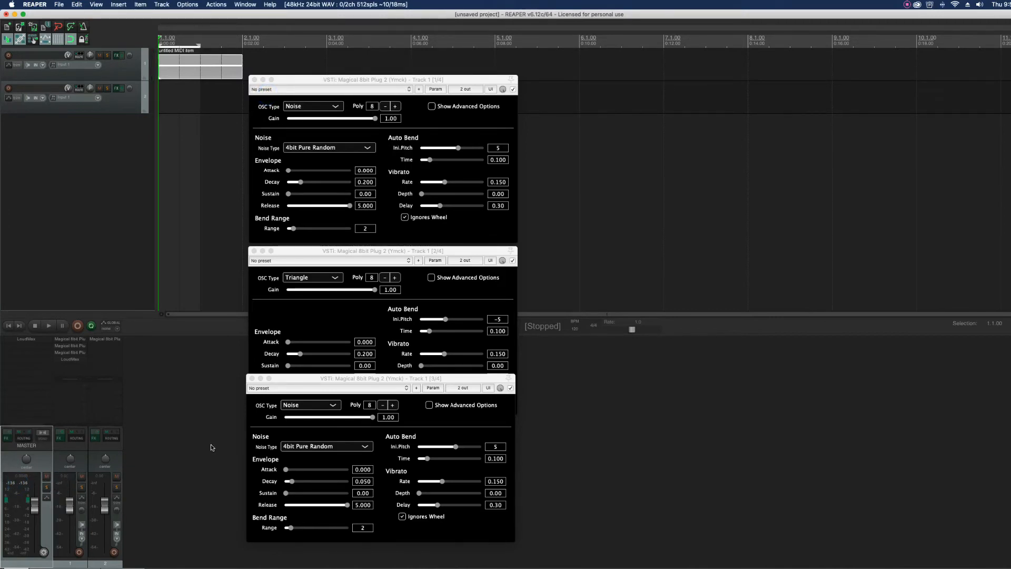
key(space)
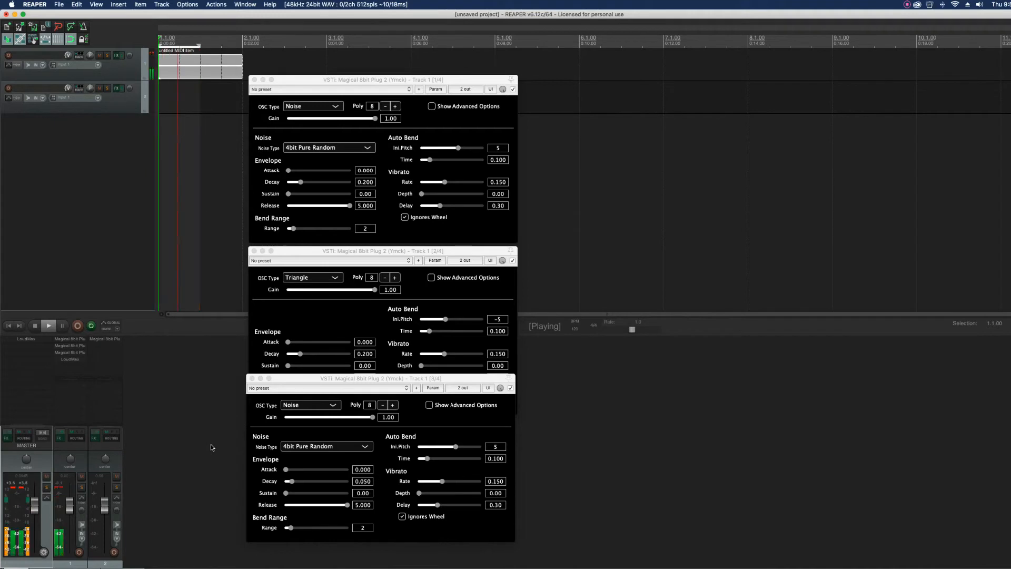
key(space)
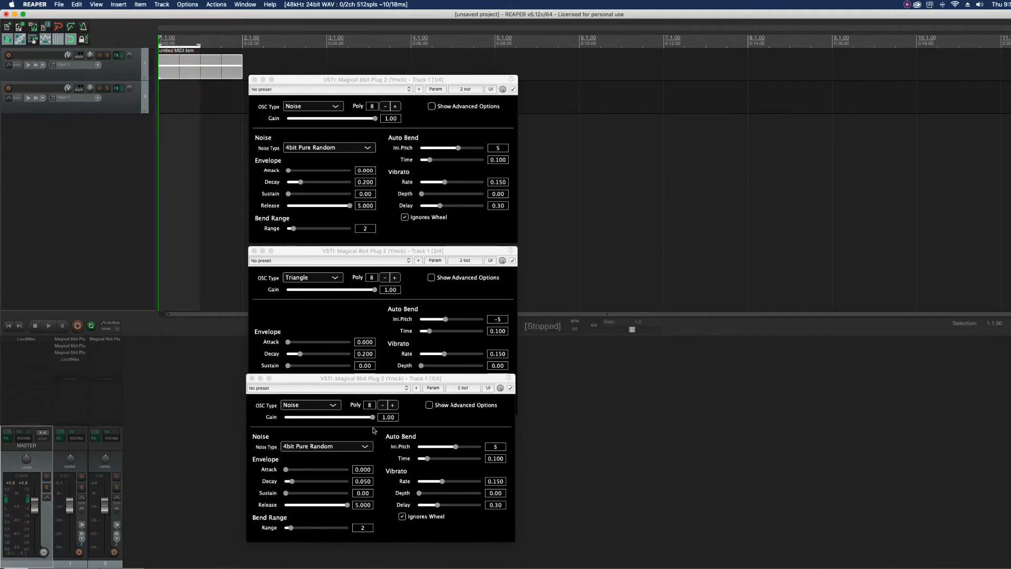
- Set the Auto Bend initial pitch of track 1's second synth instance to 5
click(373, 429)
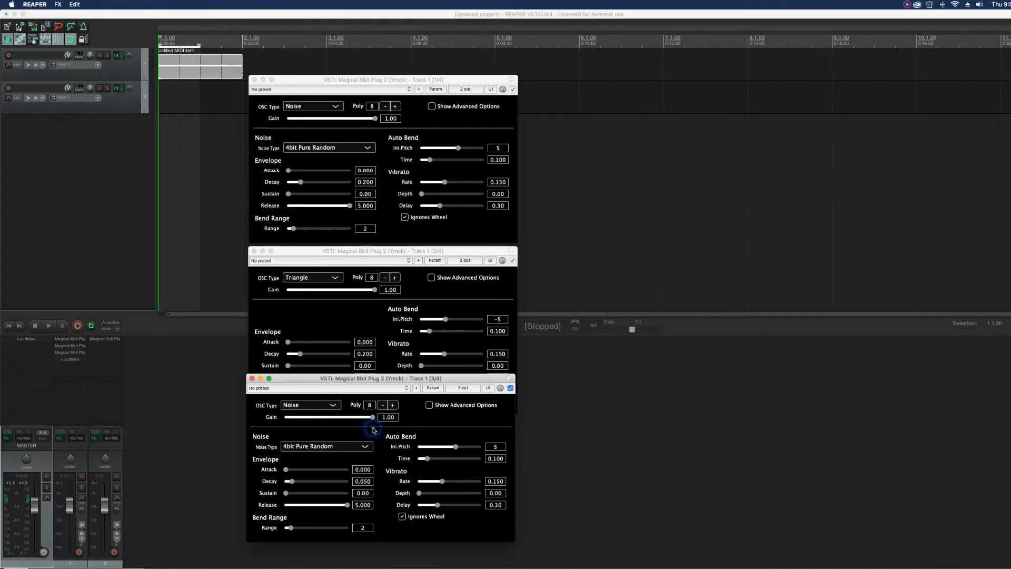
click(345, 252)
click(334, 84)
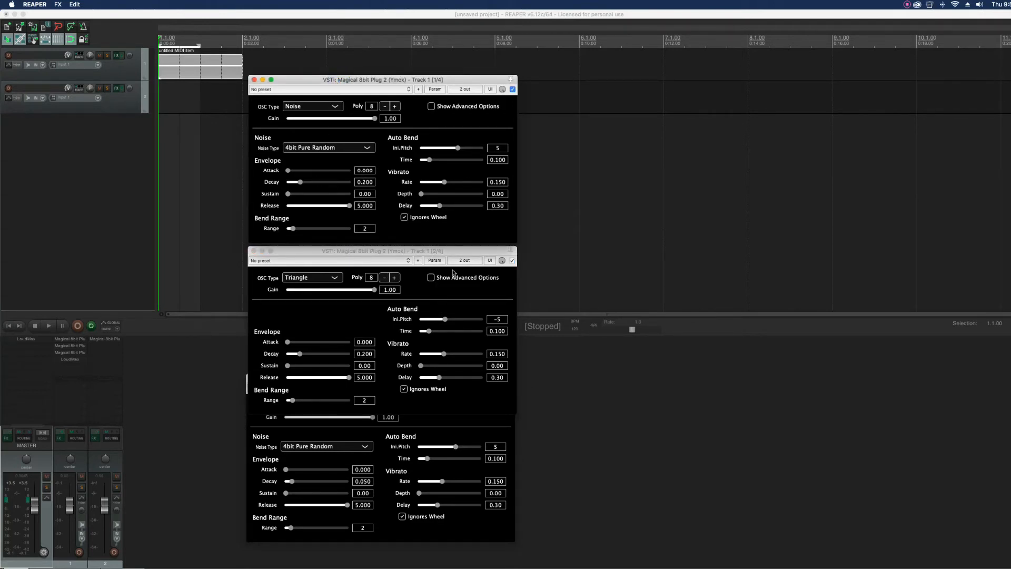
click(498, 319)
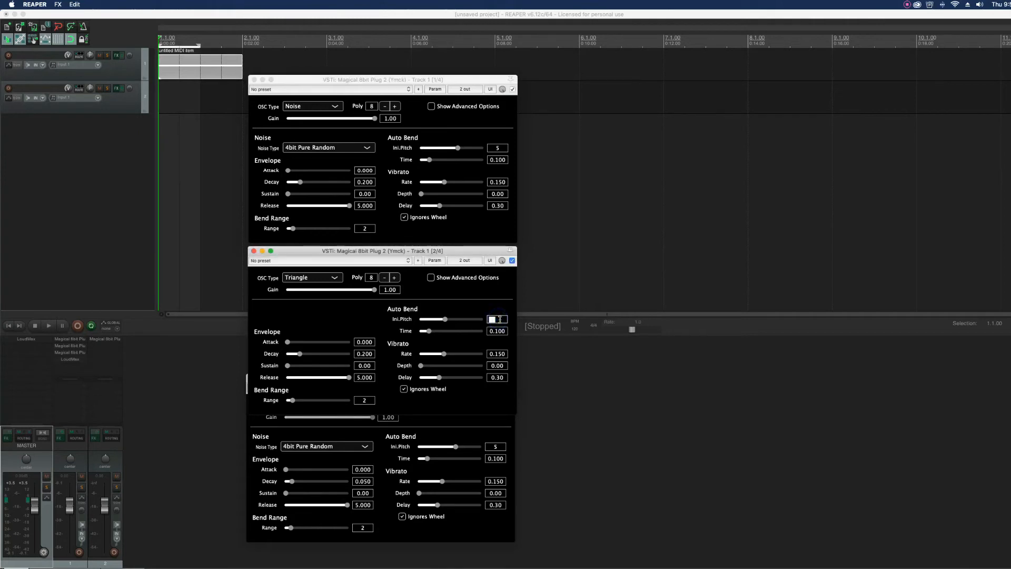
text(5)
key(Return)
- Change the oscillator type of the second synth instance to Pulse/Square and audition the loop
click(334, 278)
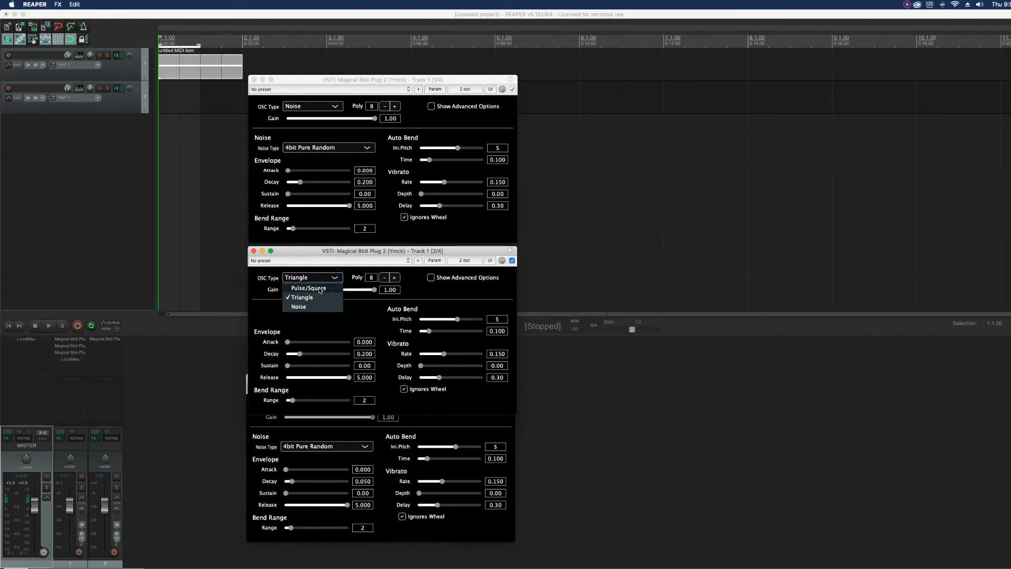
click(320, 289)
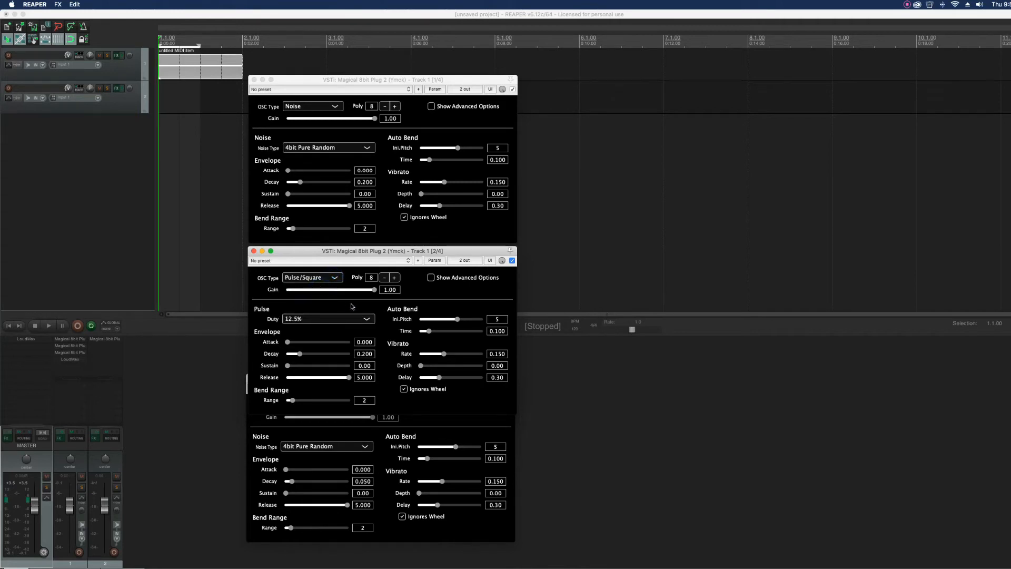
key(space)
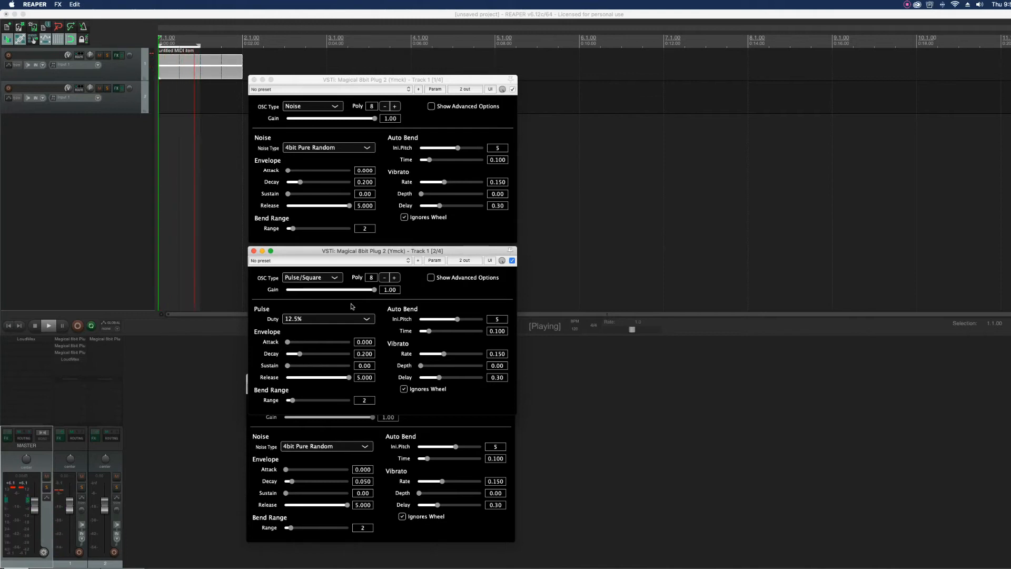
key(space)
click(258, 457)
click(335, 406)
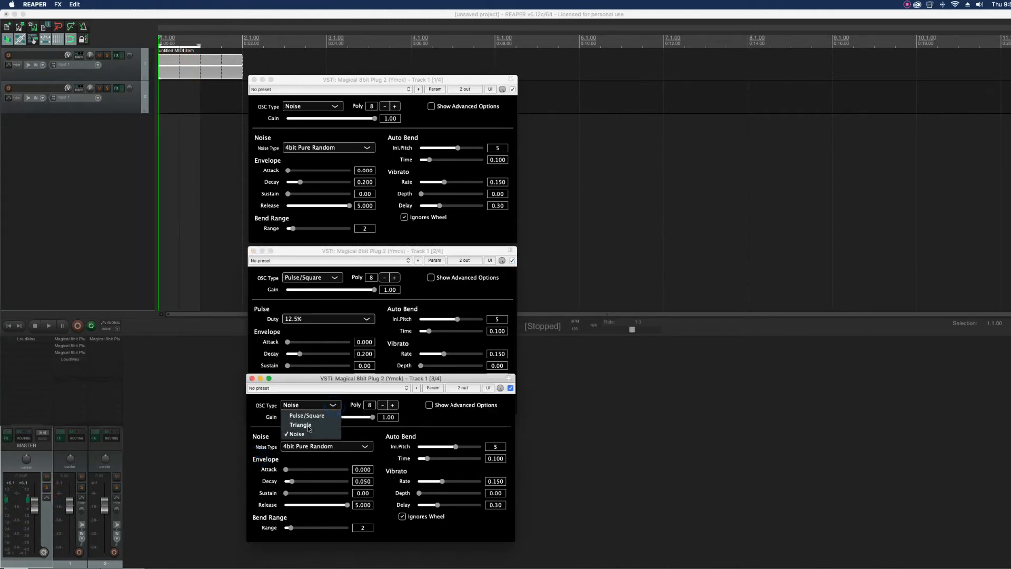
click(263, 434)
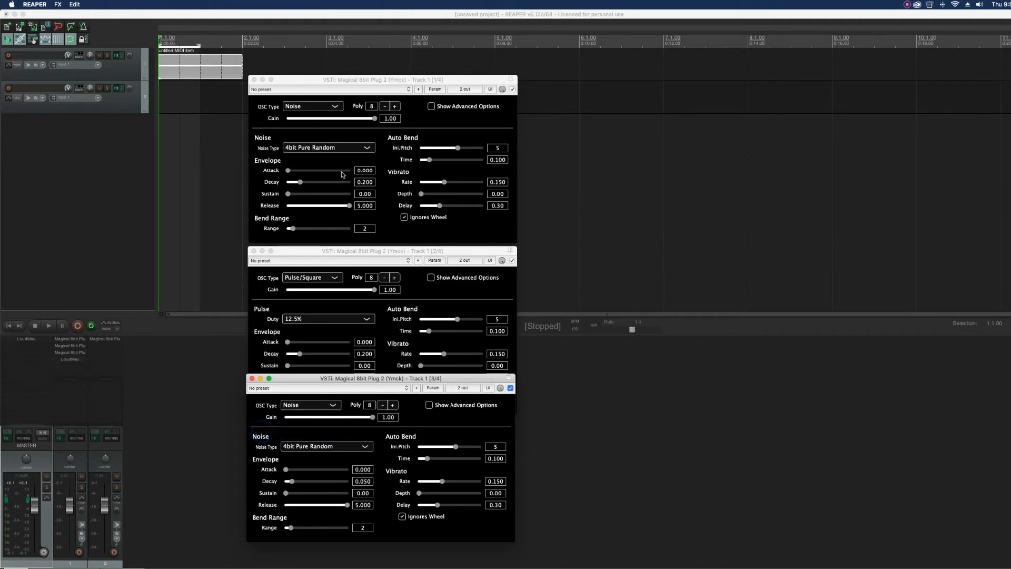
- Set the envelope decay of track 1's first synth instance to 0.100 and audition the loop
double_click(367, 182)
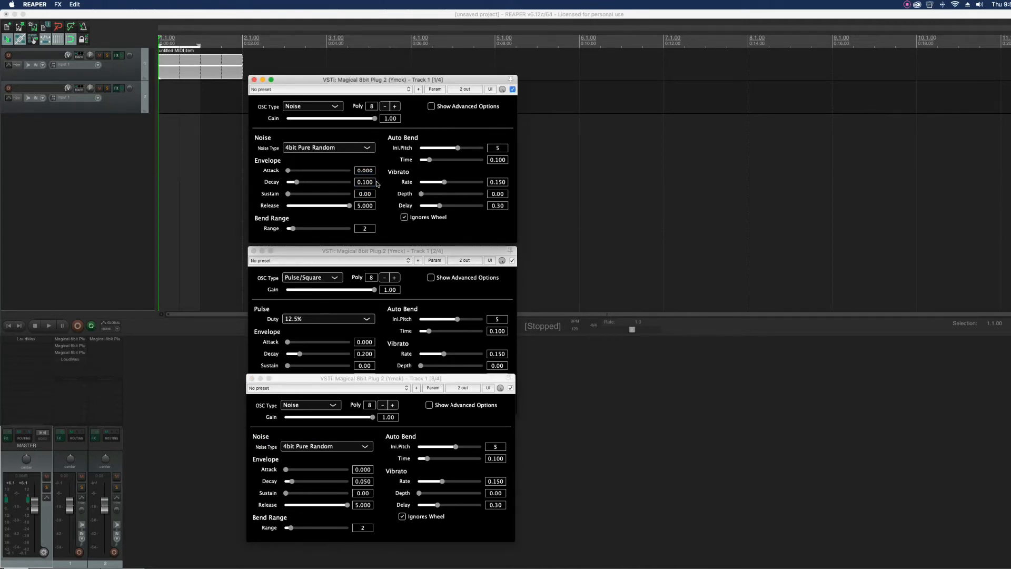
key(space)
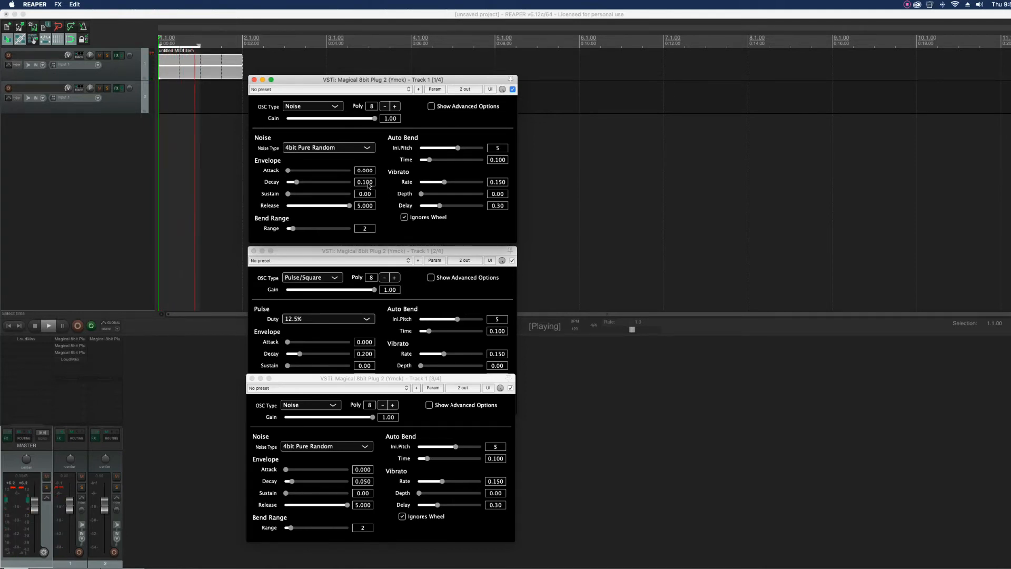
double_click(367, 182)
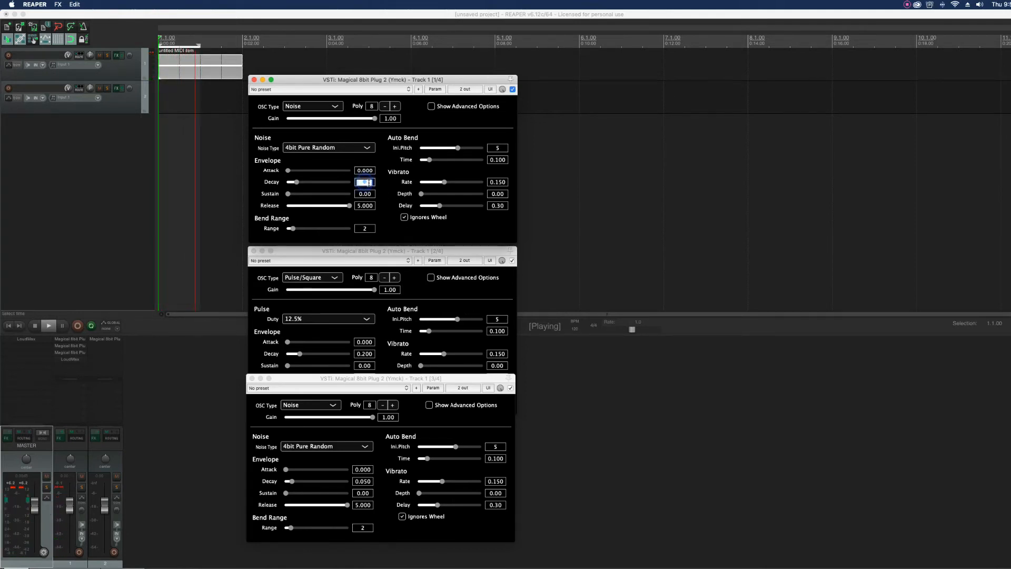
click(394, 255)
click(399, 237)
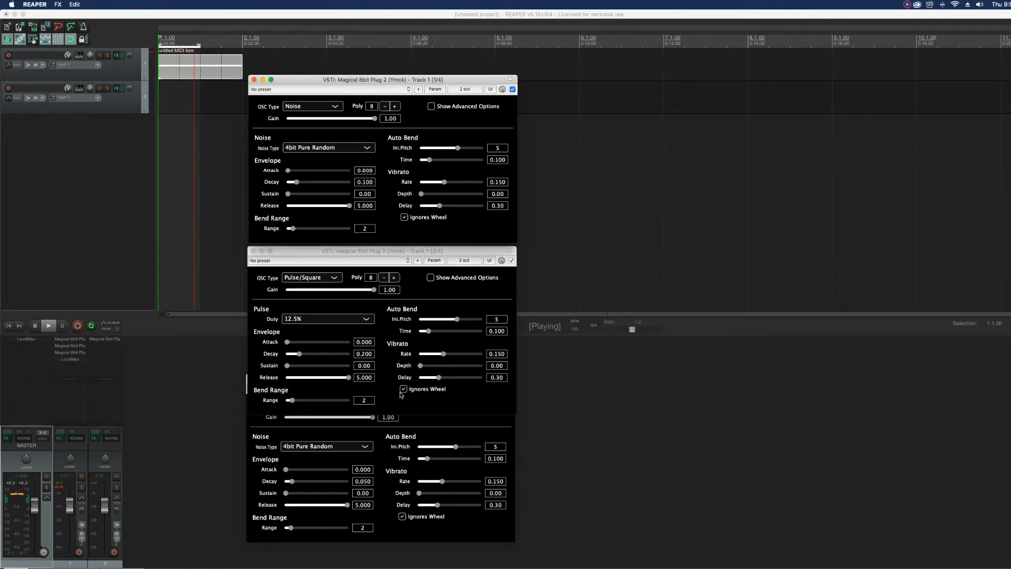
click(387, 451)
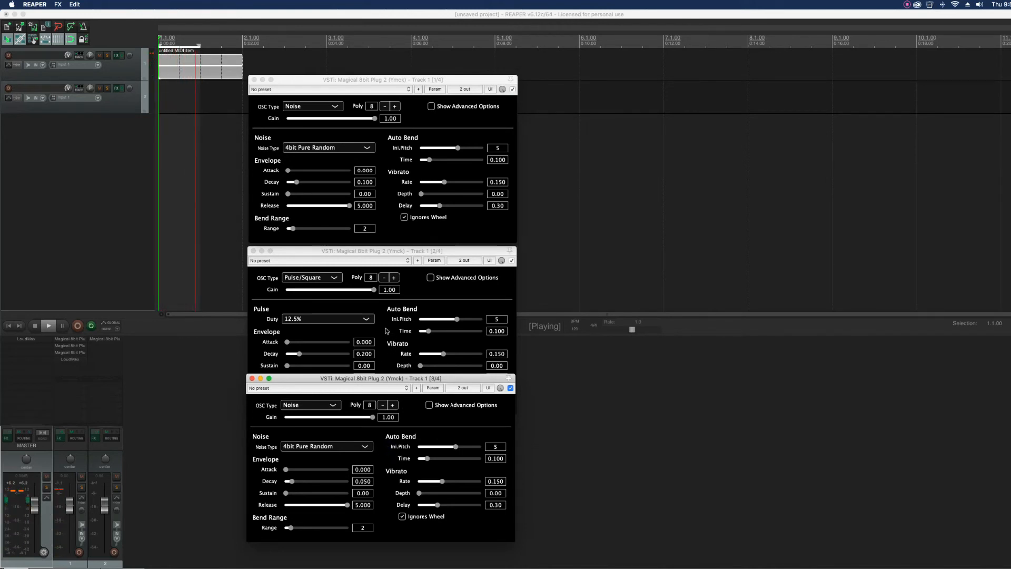
key(space)
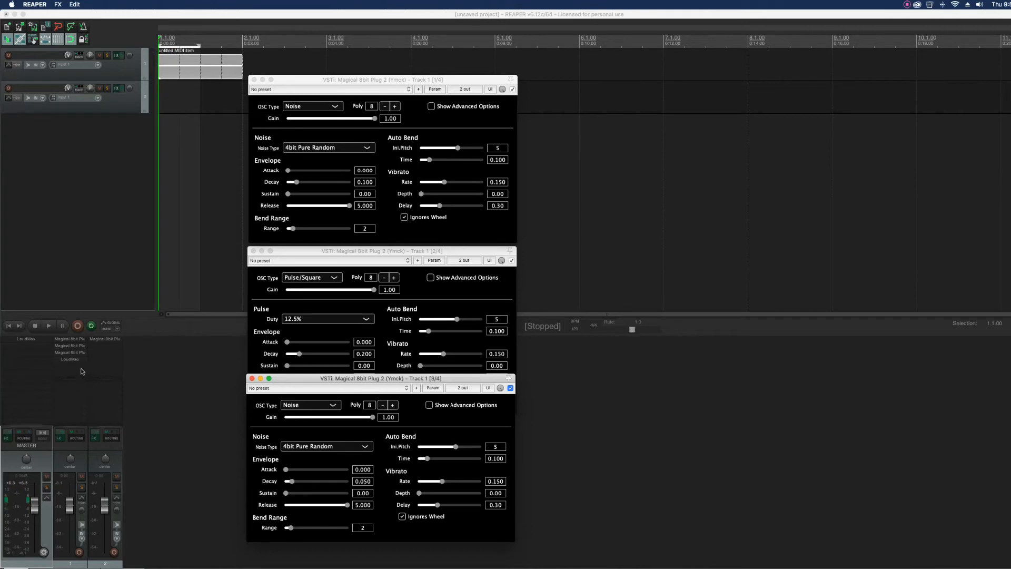
- Open the looped MIDI item for note editing and audition several lower pitches on the piano keyboard
key(ctrl+alt+e)
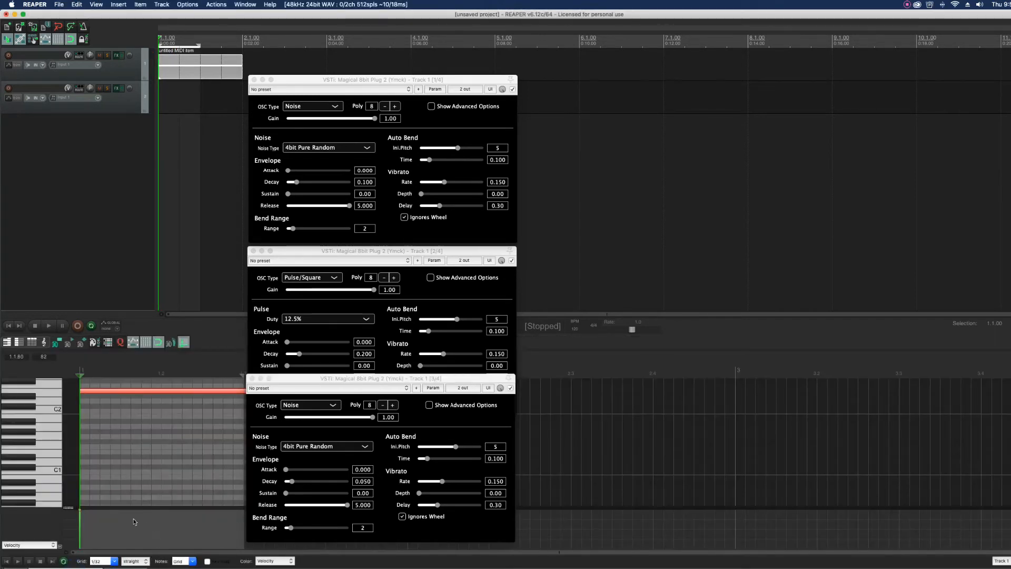
click(53, 393)
click(53, 392)
click(46, 409)
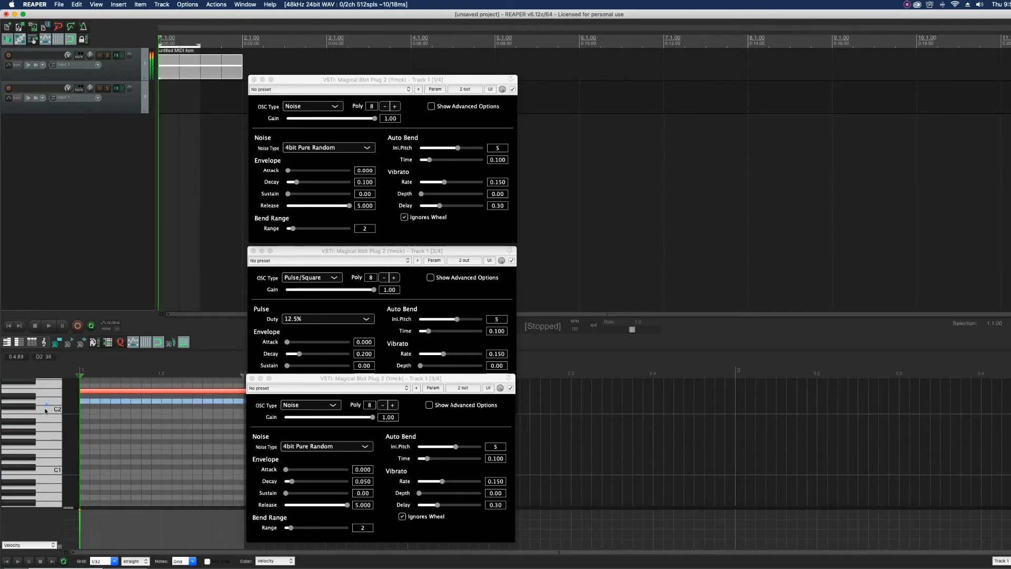
click(39, 428)
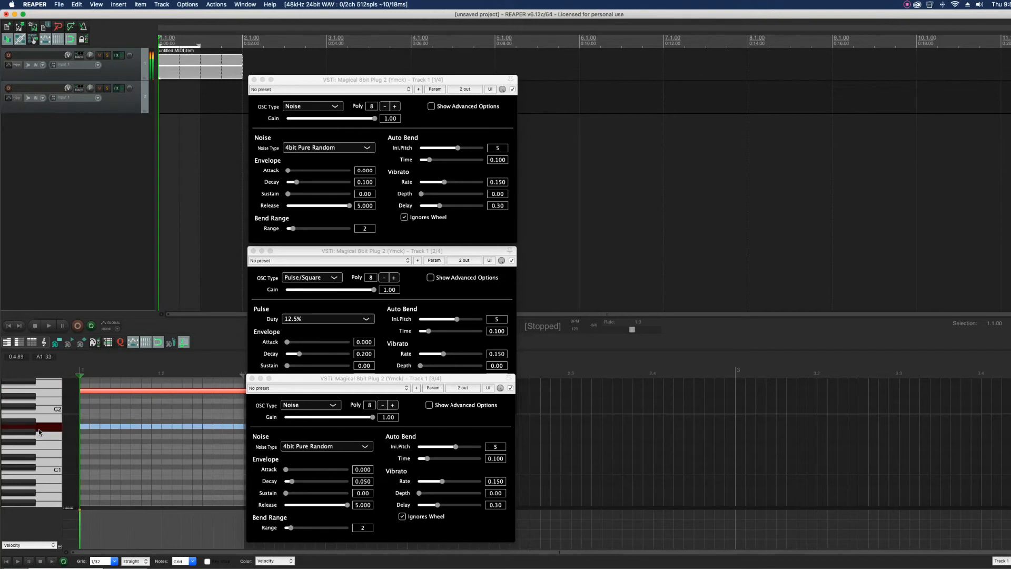
click(40, 453)
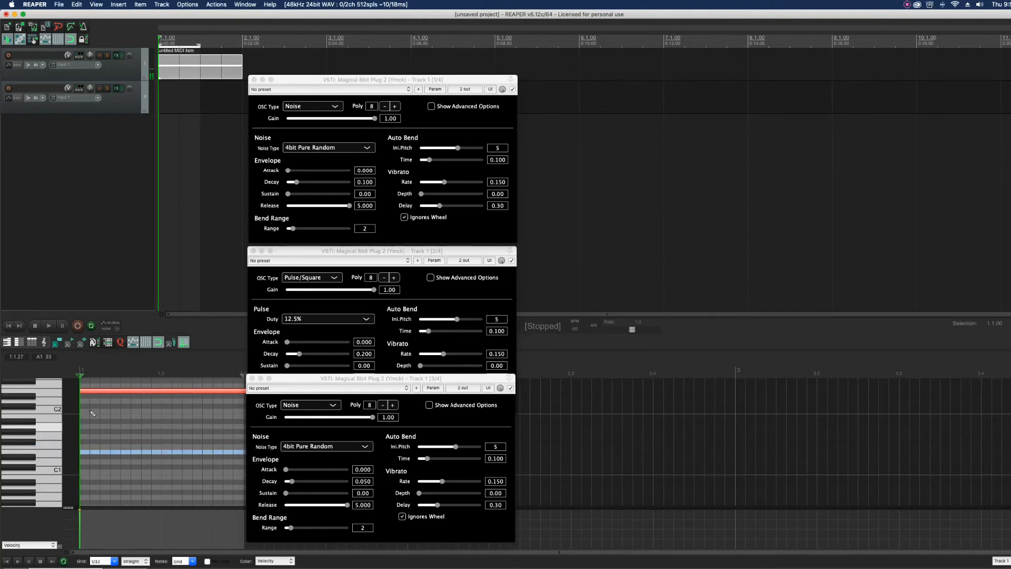
- Lower the looped MIDI note to C2 and audition the loop
drag(83, 392, 104, 414)
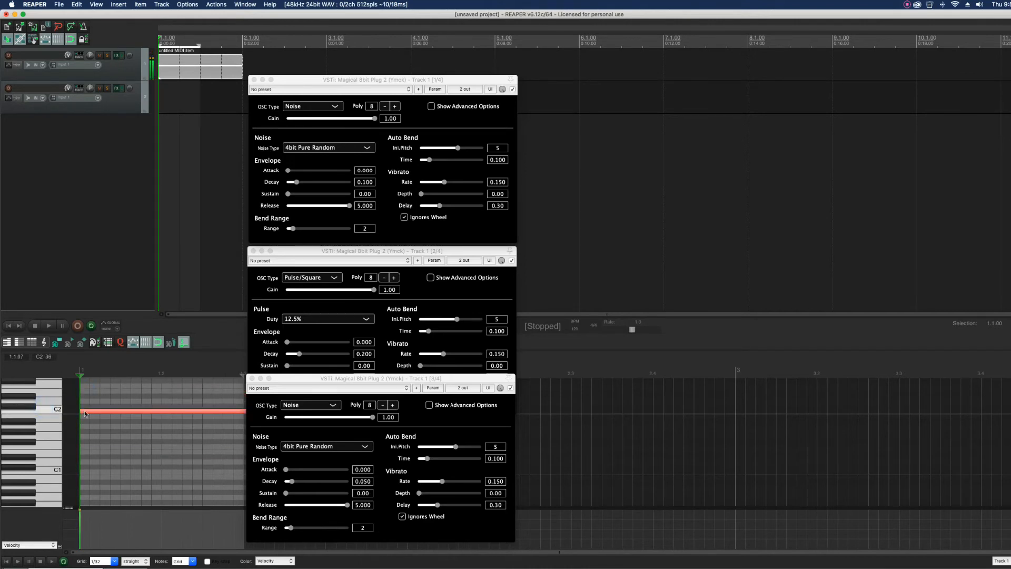
key(space)
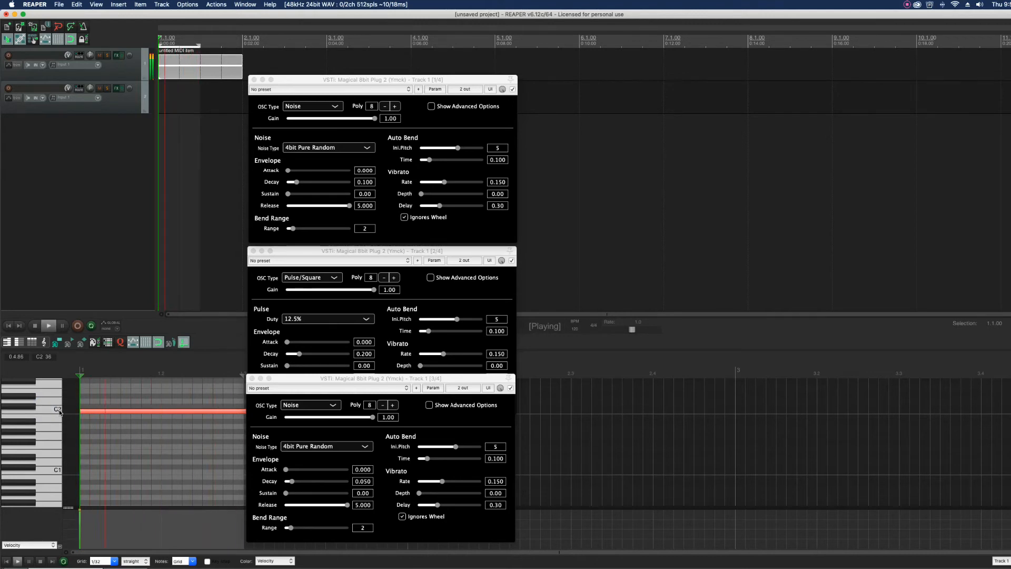
key(space)
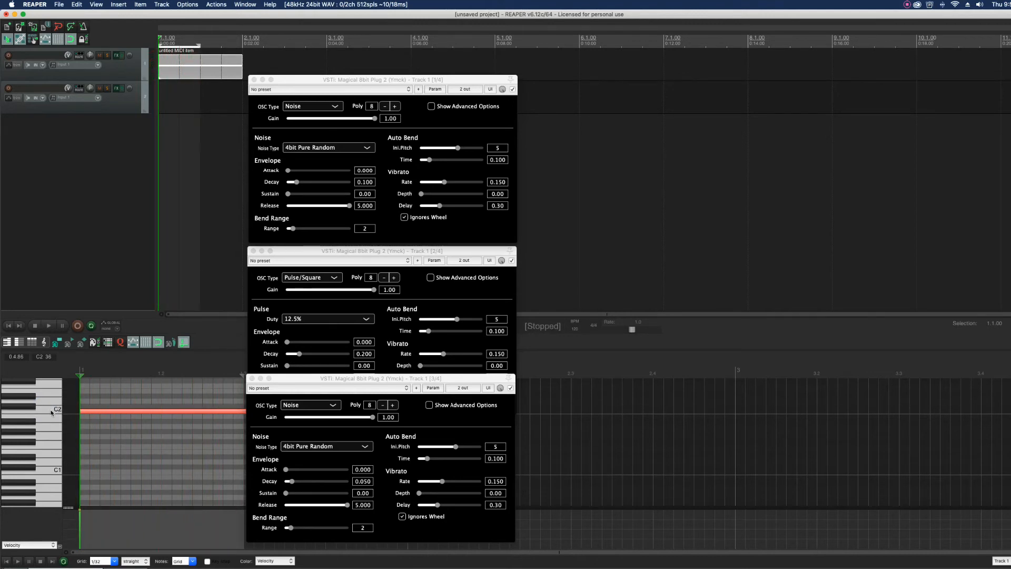
- Lower the looped MIDI note to A1, audition the loop, and try the note further down at F1
drag(85, 414, 95, 421)
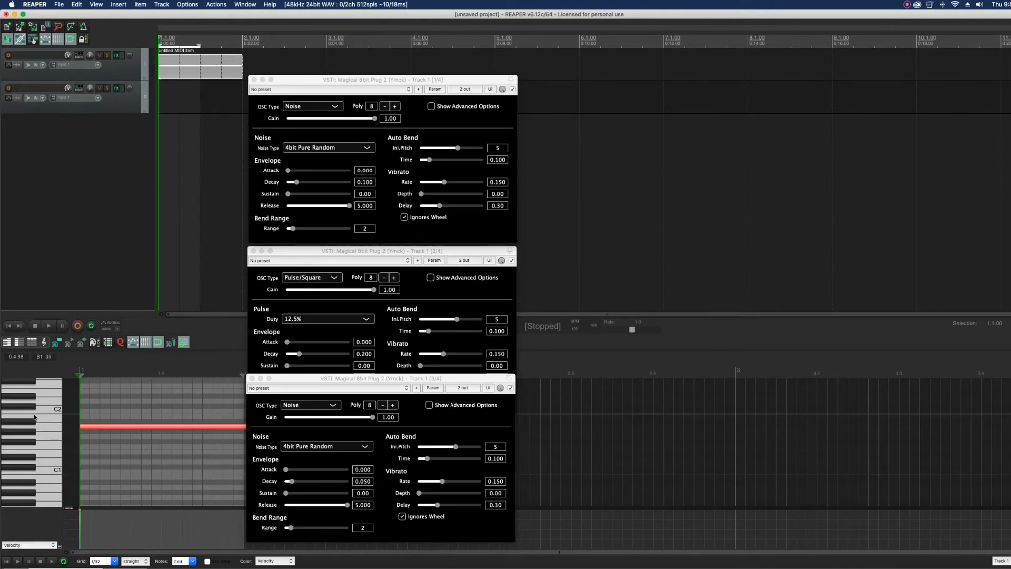
key(space)
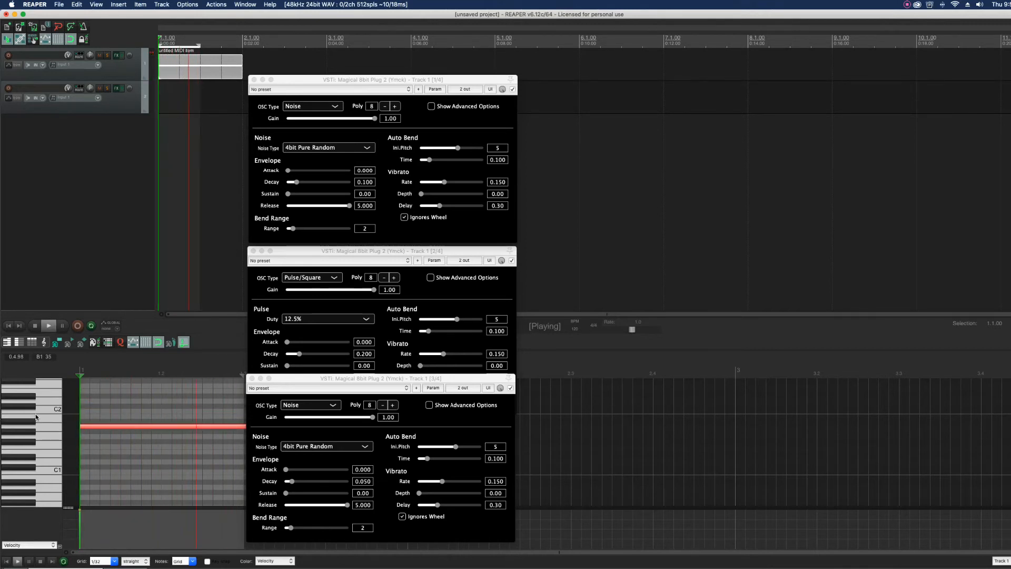
key(space)
drag(85, 426, 85, 447)
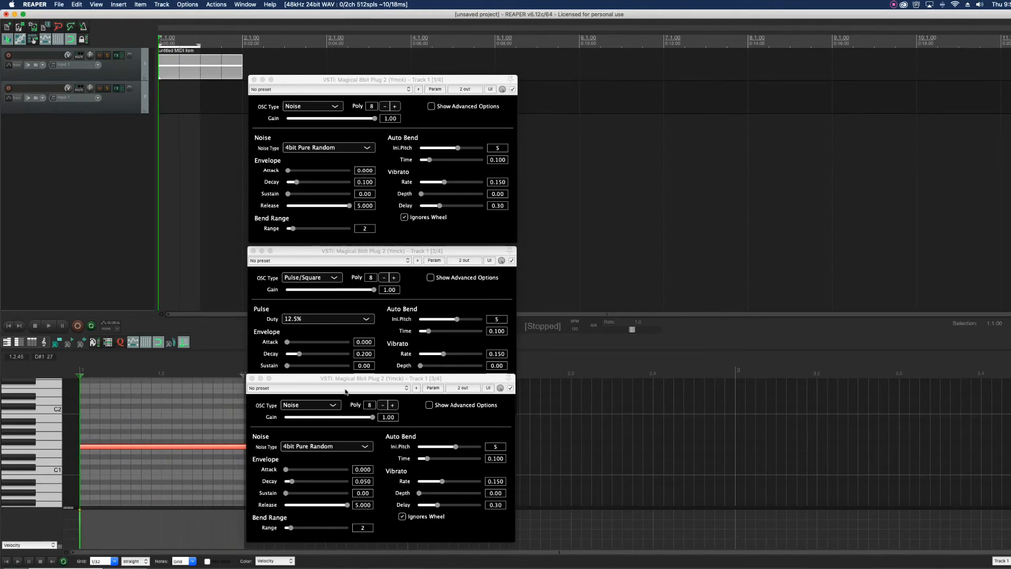
click(59, 448)
- Raise the looped MIDI note to E3 and audition the loop
scroll(58, 448, up, 5)
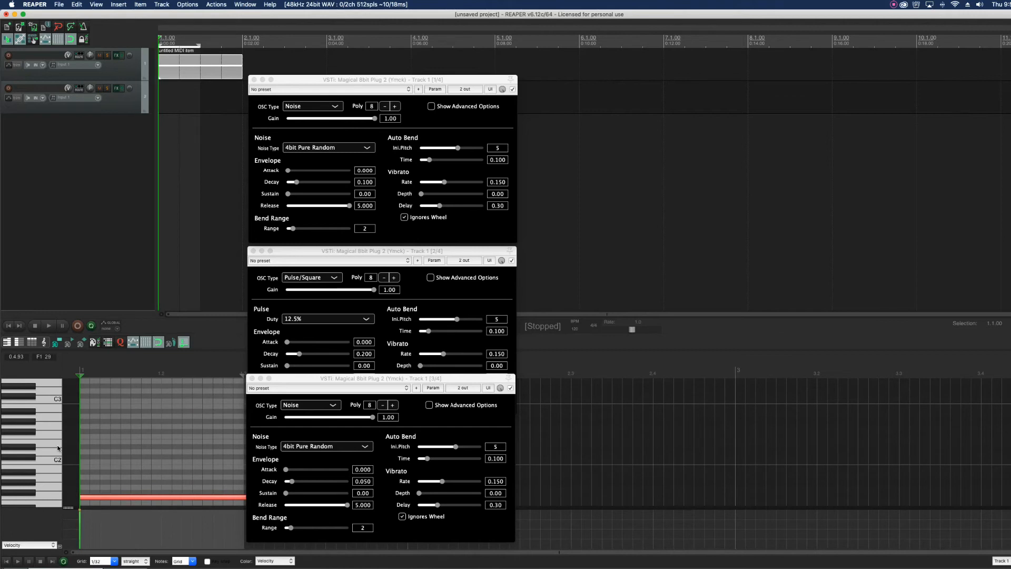
drag(91, 499, 105, 387)
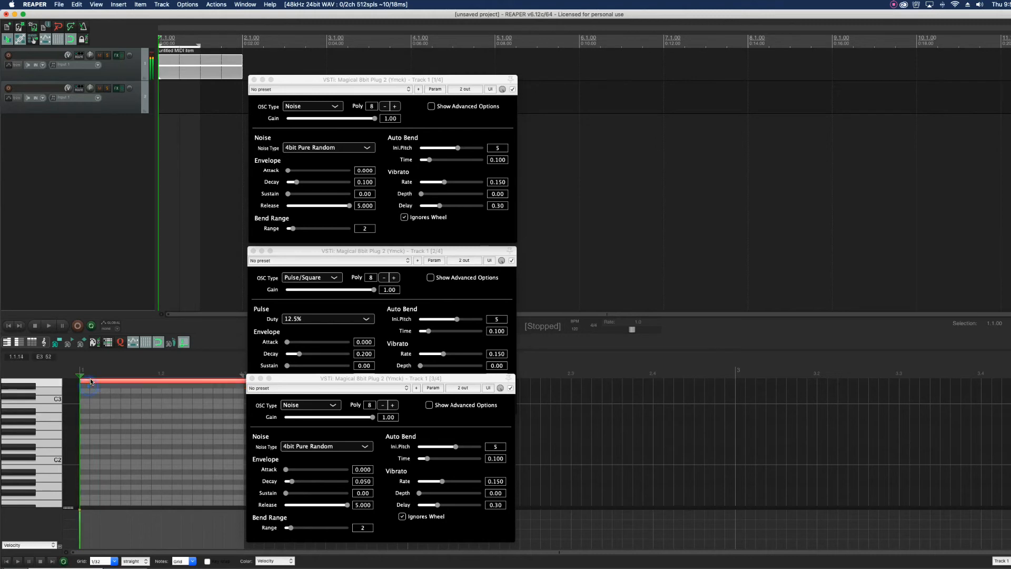
scroll(79, 393, down, 1)
key(space)
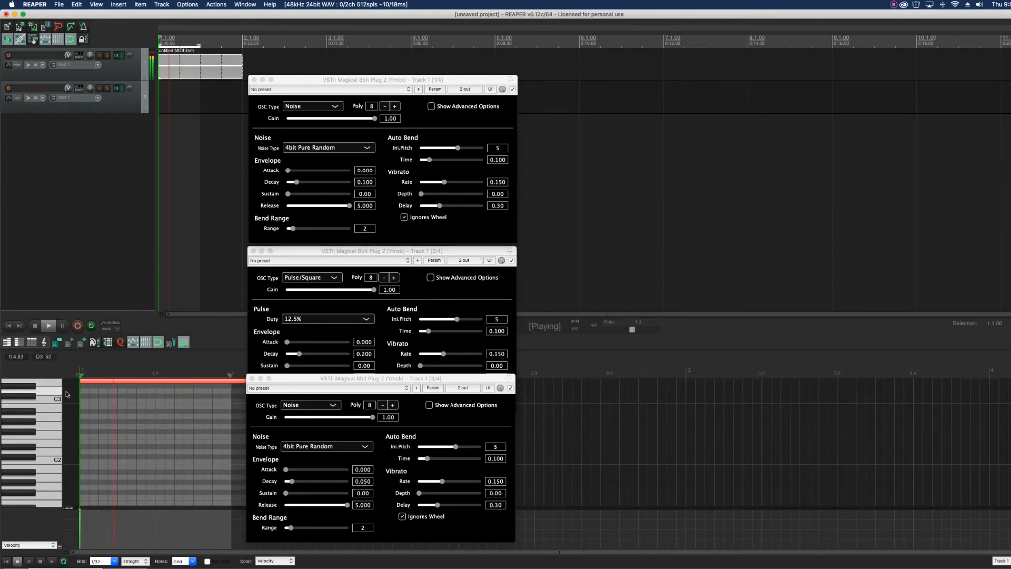
key(space)
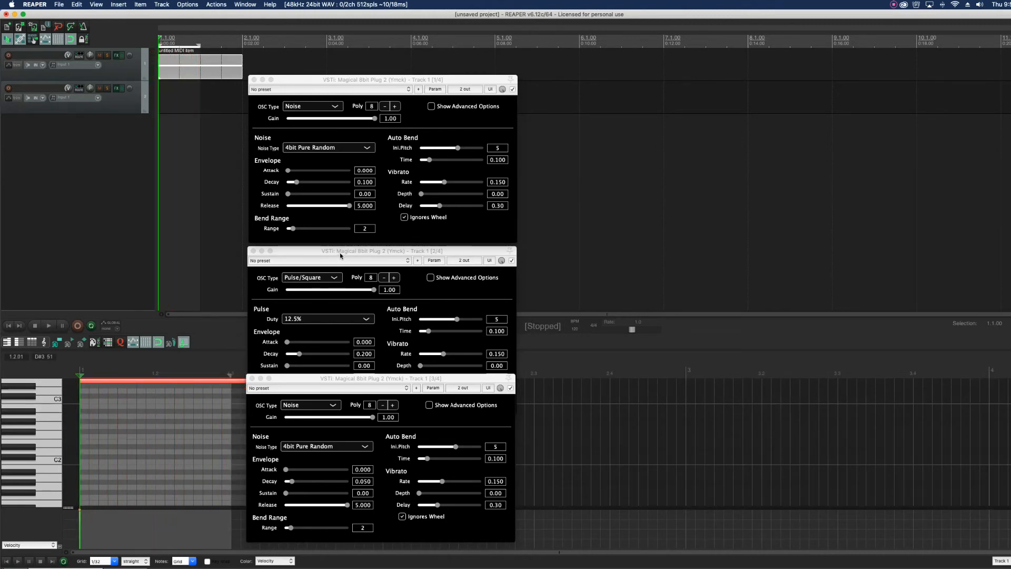
- Change the oscillator type of track 1's second synth instance to Noise and audition the loop twice
click(340, 252)
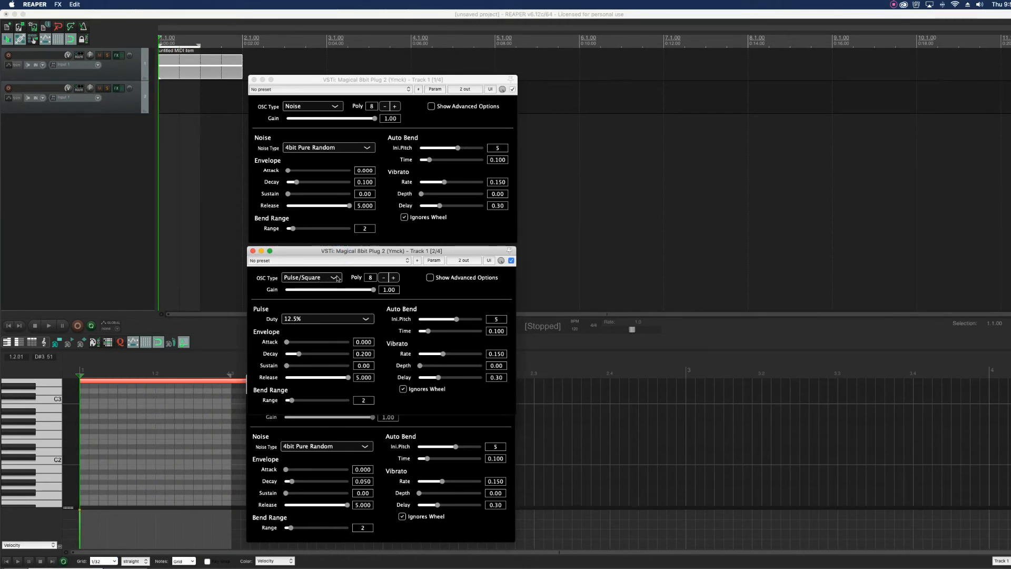
click(337, 278)
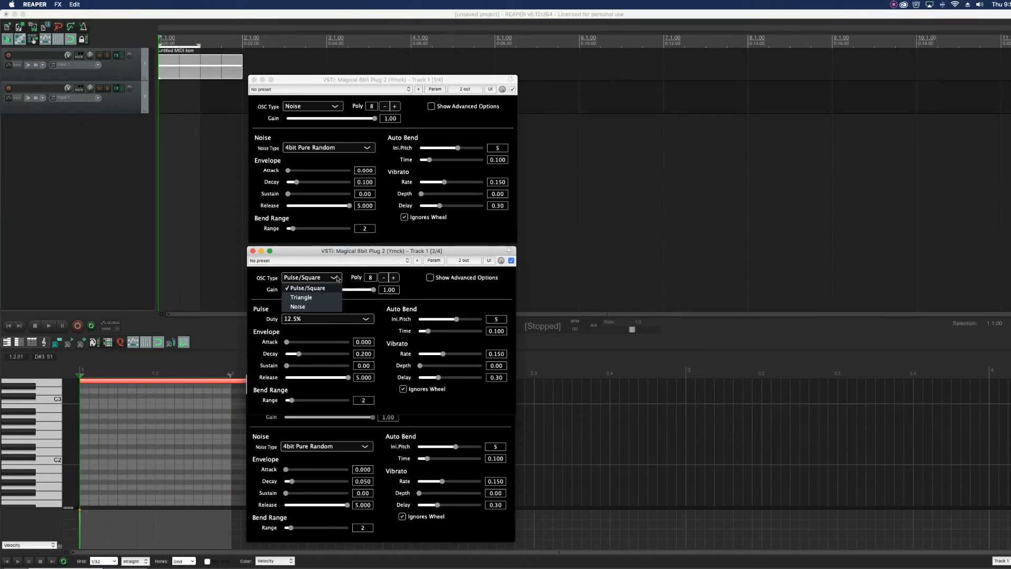
click(298, 307)
click(387, 442)
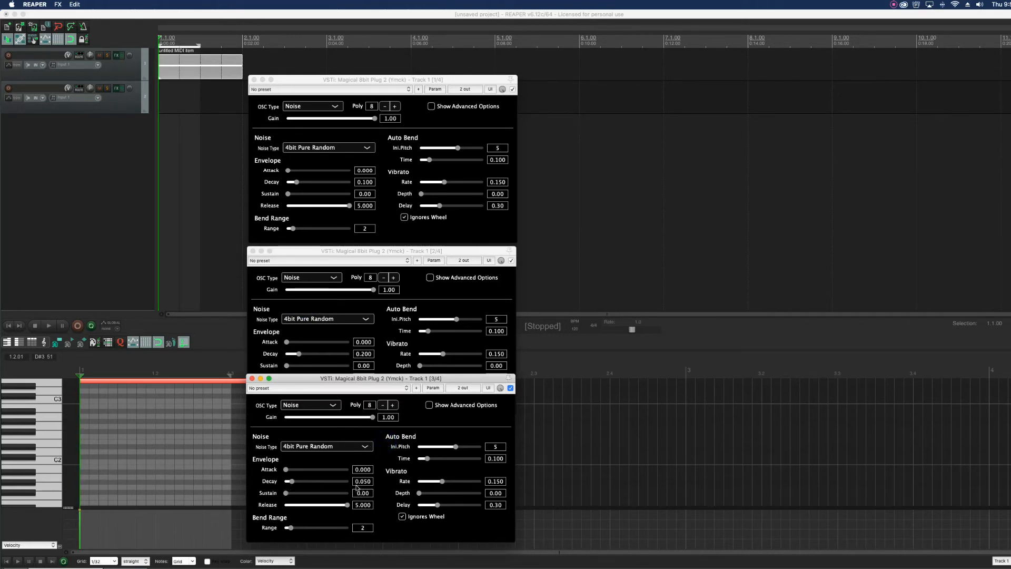
key(space)
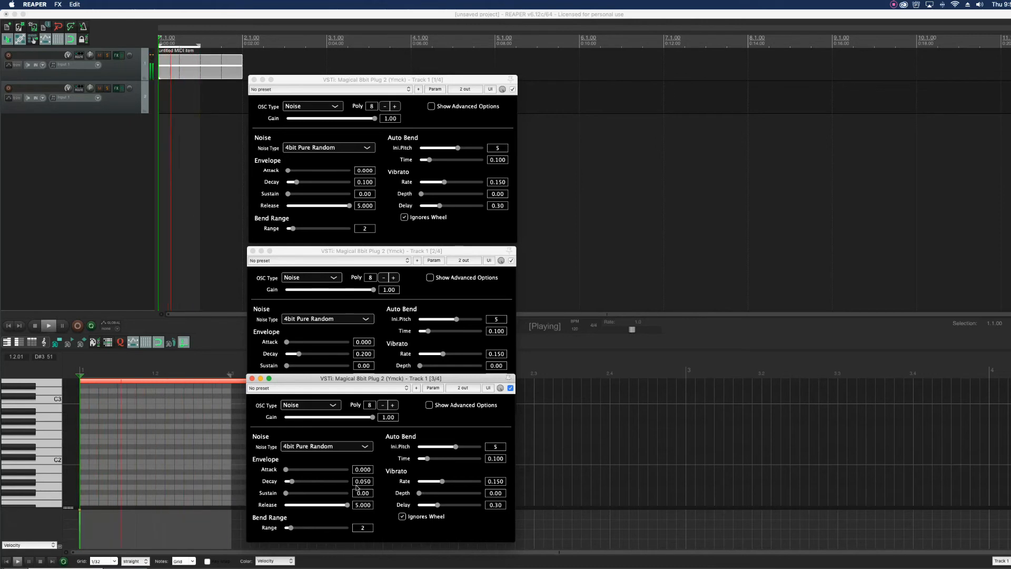
key(space)
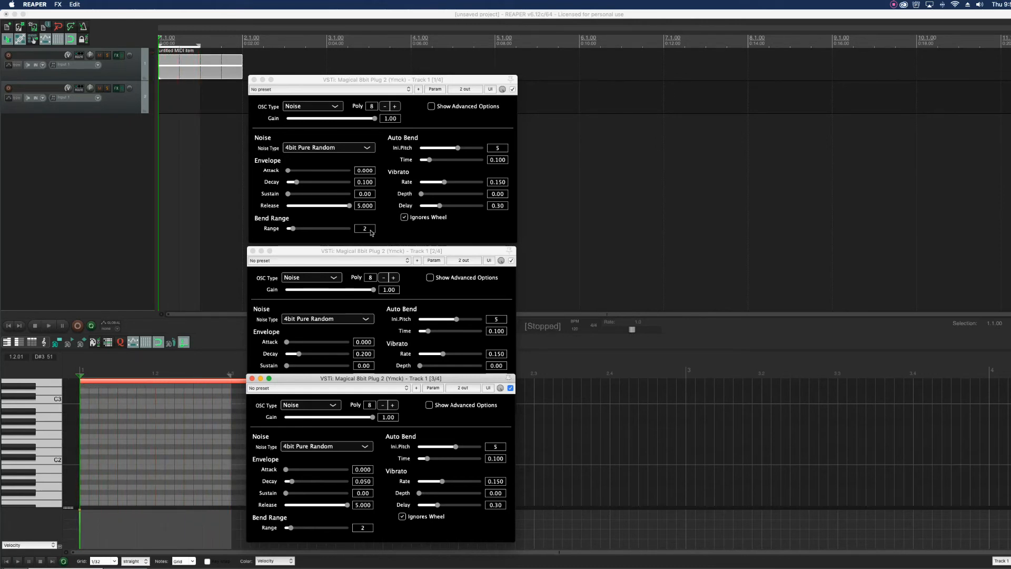
click(388, 196)
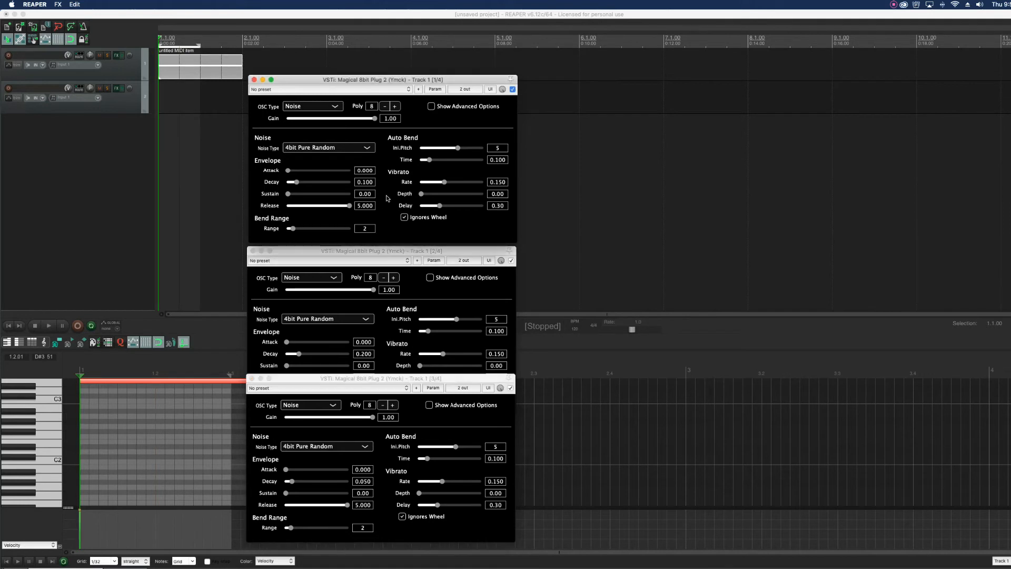
click(408, 303)
key(space)
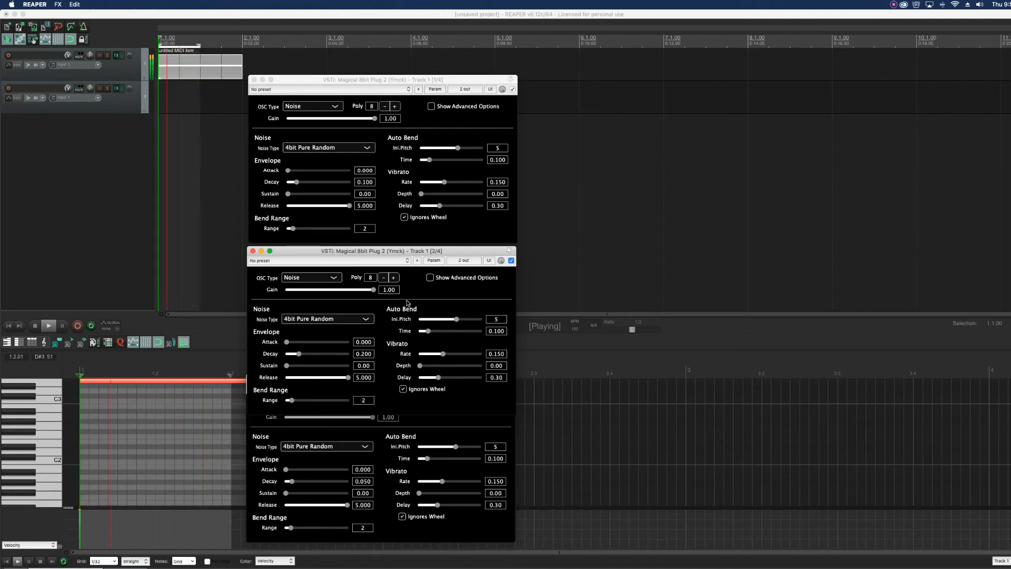
key(space)
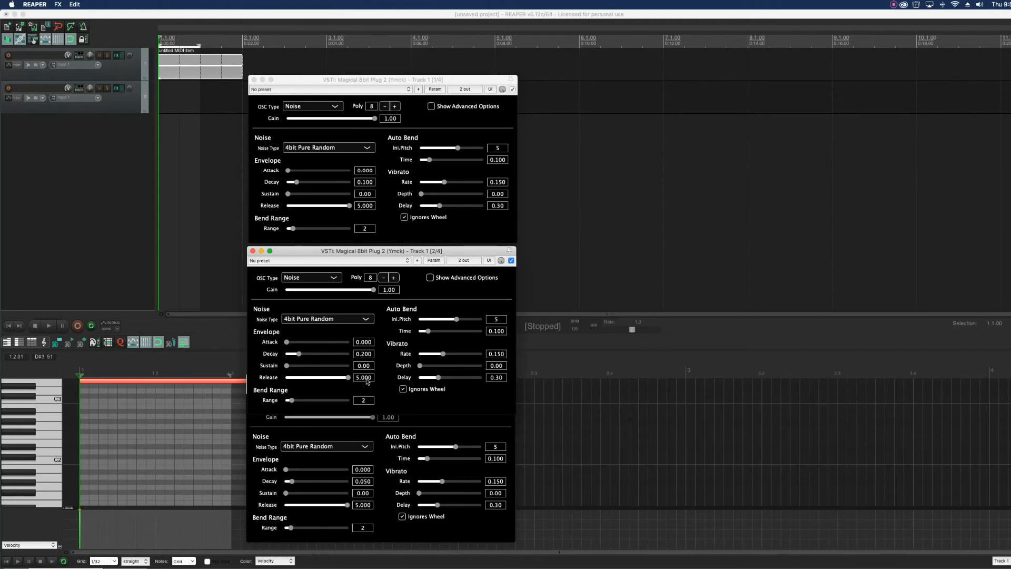
- Set the envelope decay of track 1's second synth instance to 5
click(358, 354)
text(5)
key(Return)
- Set the envelope decay of track 1's second synth instance to 1.000 and audition the loop
double_click(369, 355)
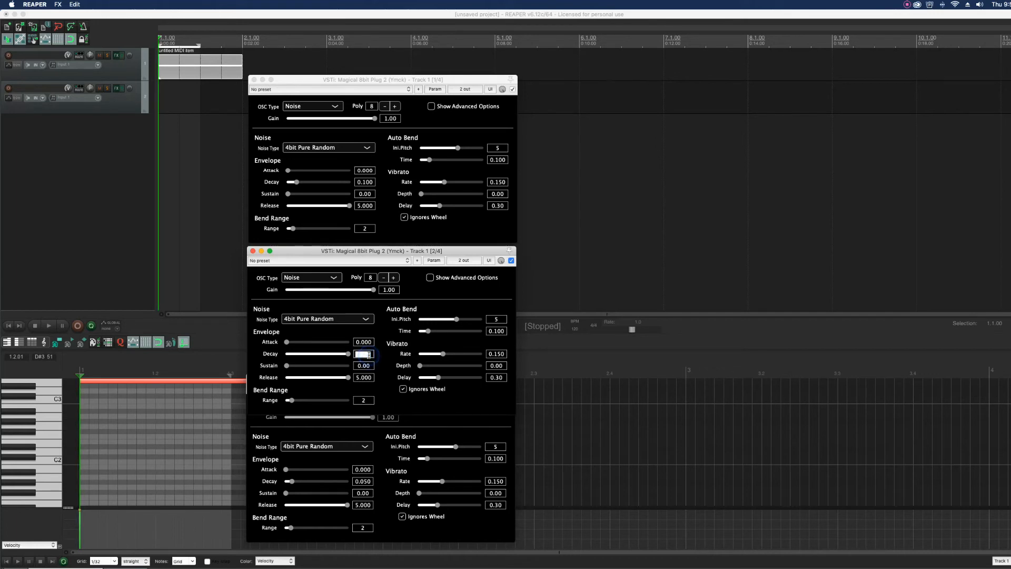
text(1)
key(Return)
key(space)
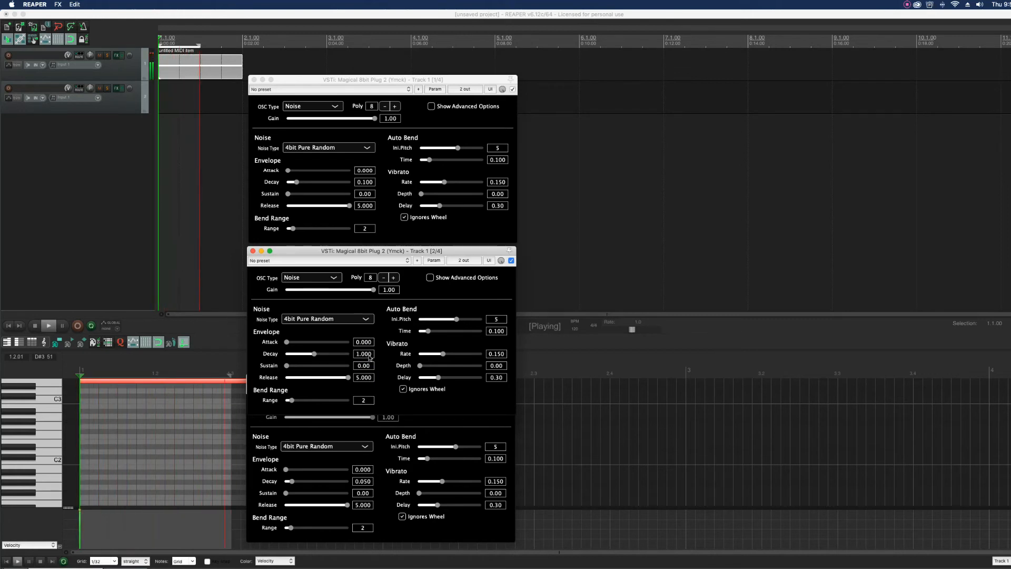
key(space)
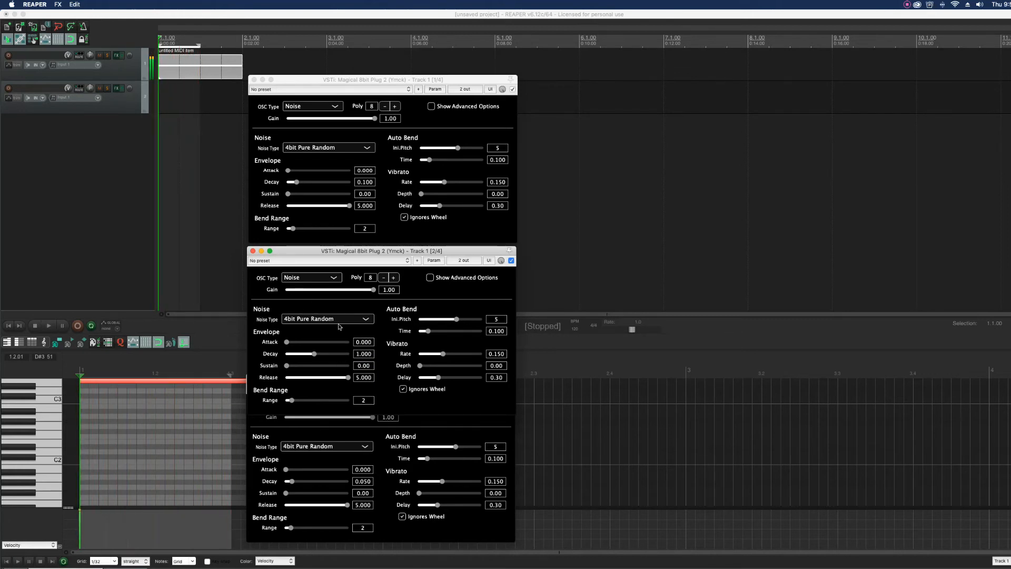
- Review the MIDI note in the piano roll and the settings of track 1's three synth instances
click(391, 449)
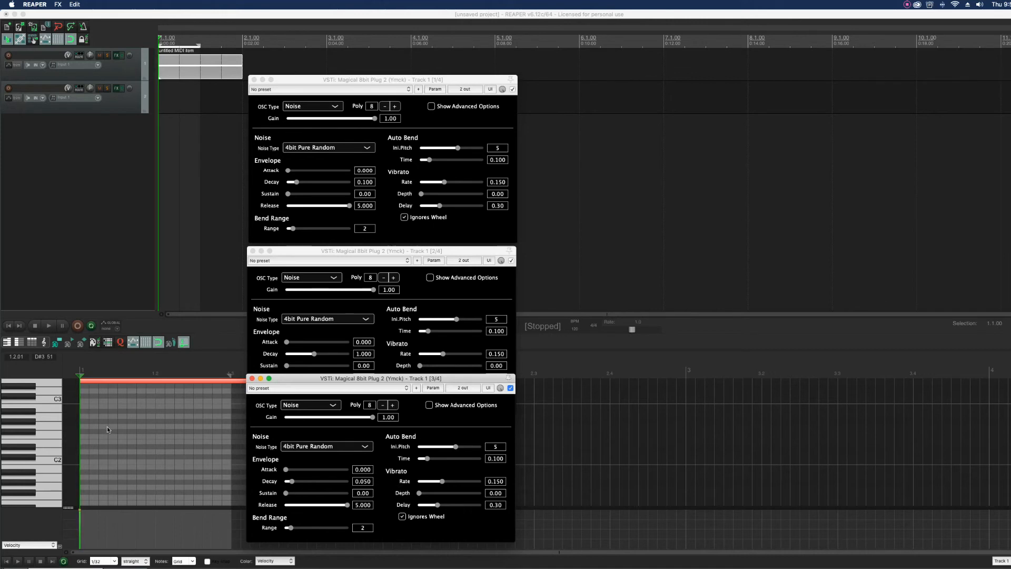
scroll(97, 424, up, 2)
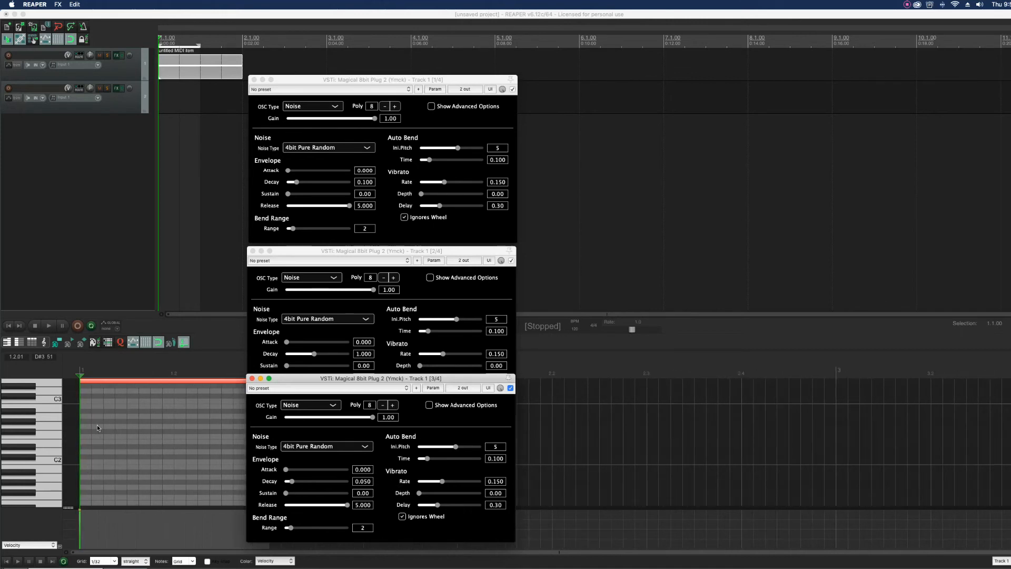
scroll(53, 425, down, 2)
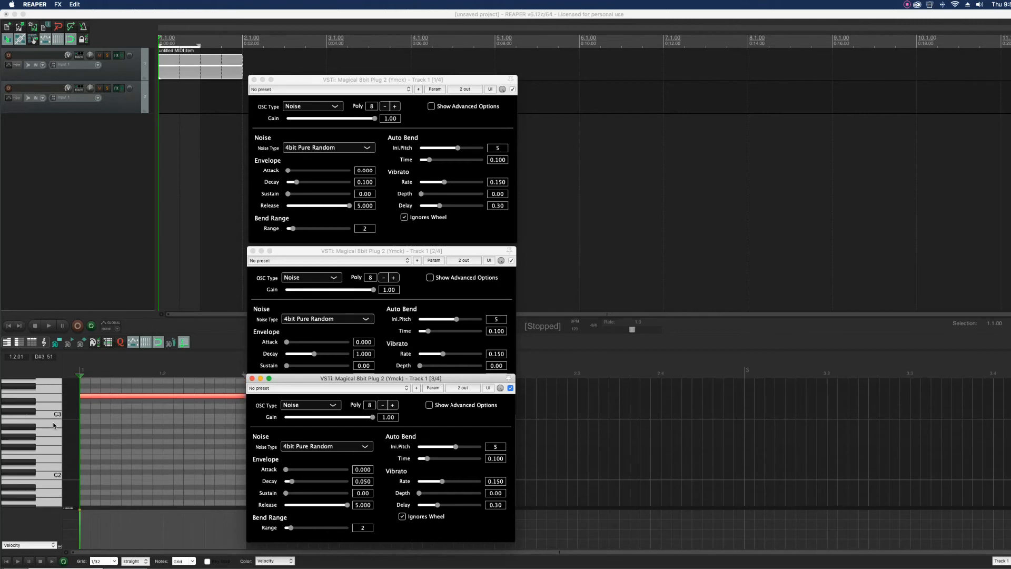
scroll(53, 425, up, 2)
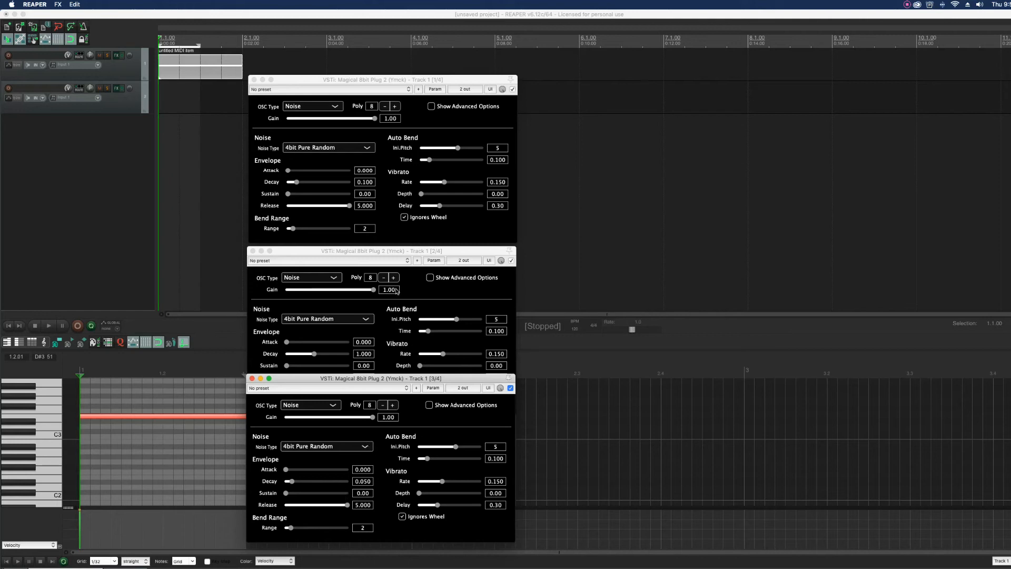
click(399, 252)
click(402, 80)
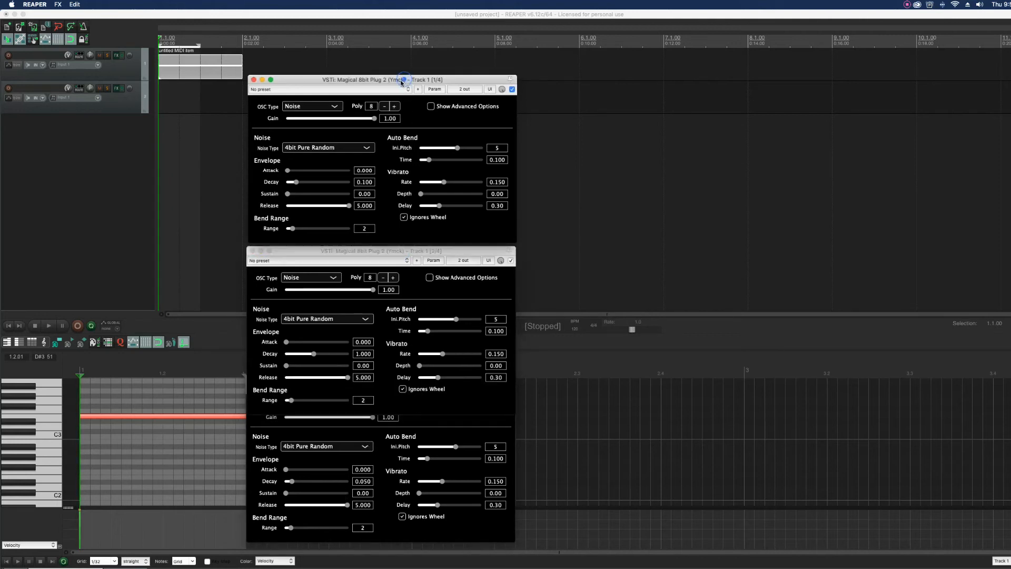
click(442, 433)
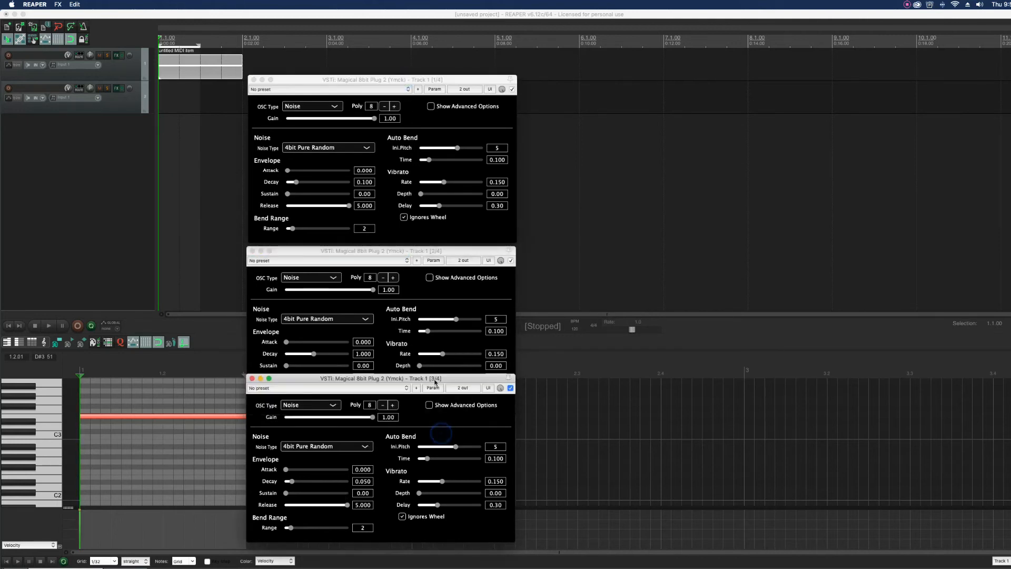
click(441, 262)
click(374, 80)
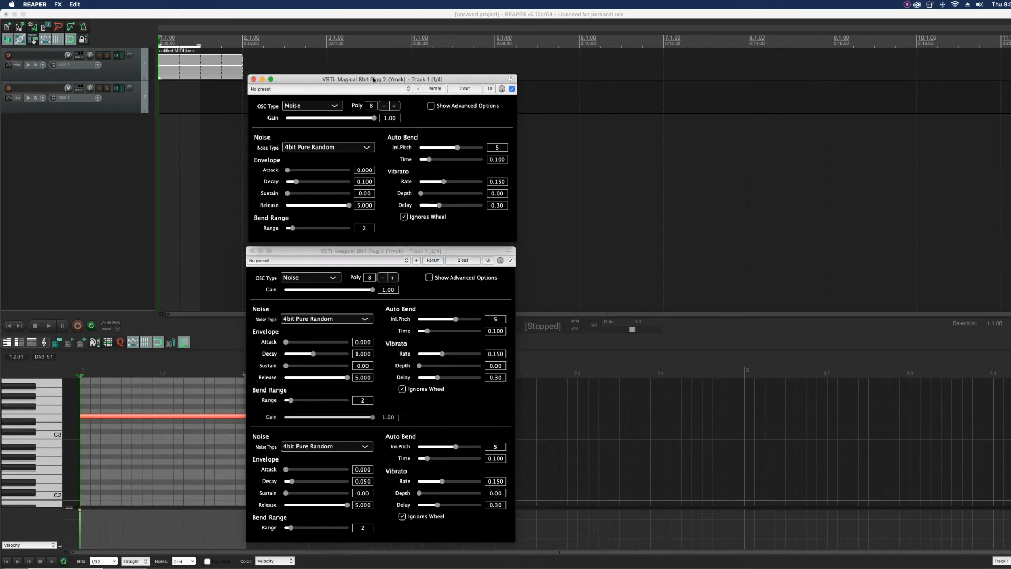
- Close the three floating Magical 8bit Plug 2 windows of track 1
click(254, 79)
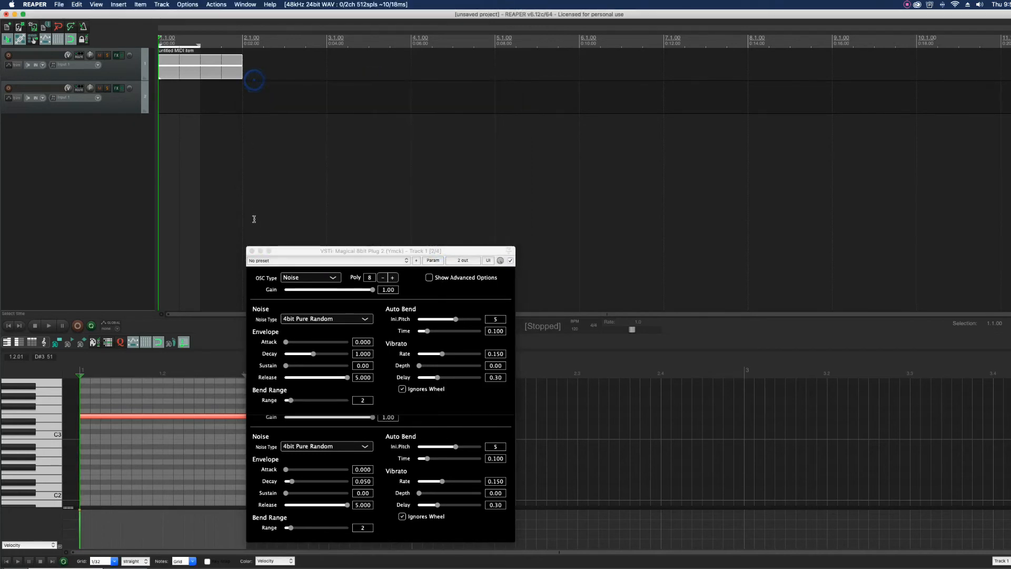
click(251, 251)
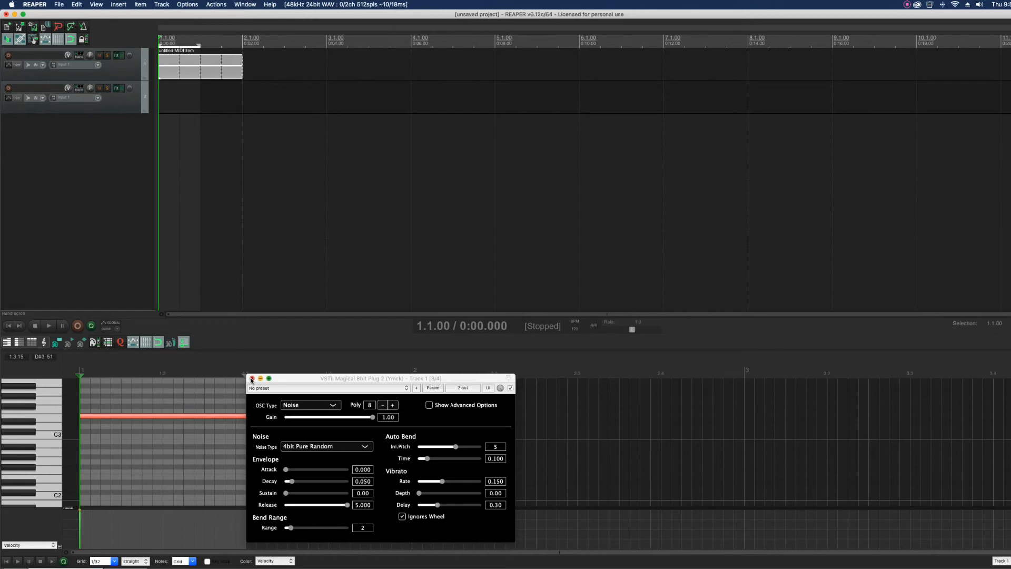
click(251, 380)
- Review the Render to File settings for exporting the drum sound, and close them without rendering
click(65, 5)
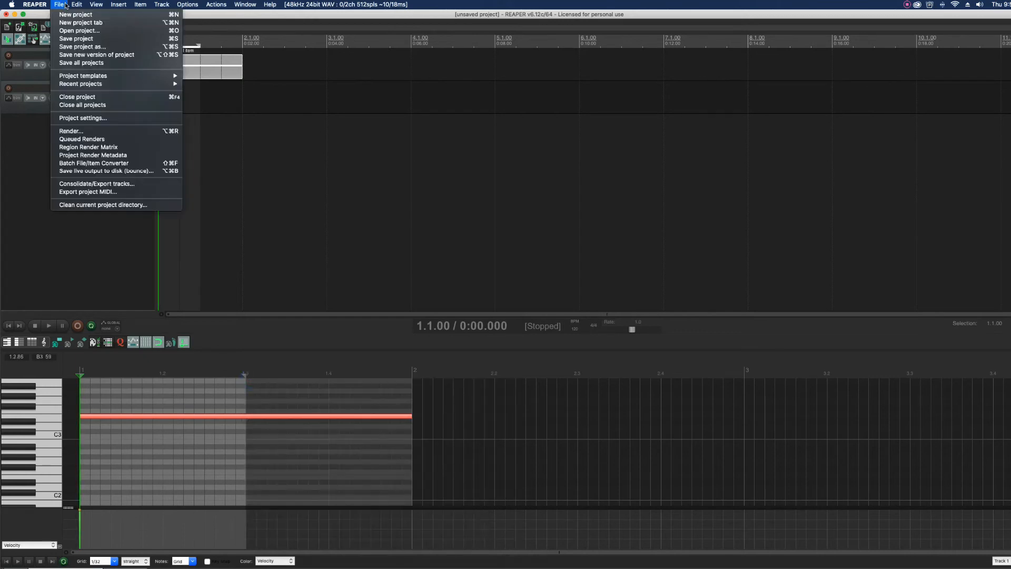
click(91, 132)
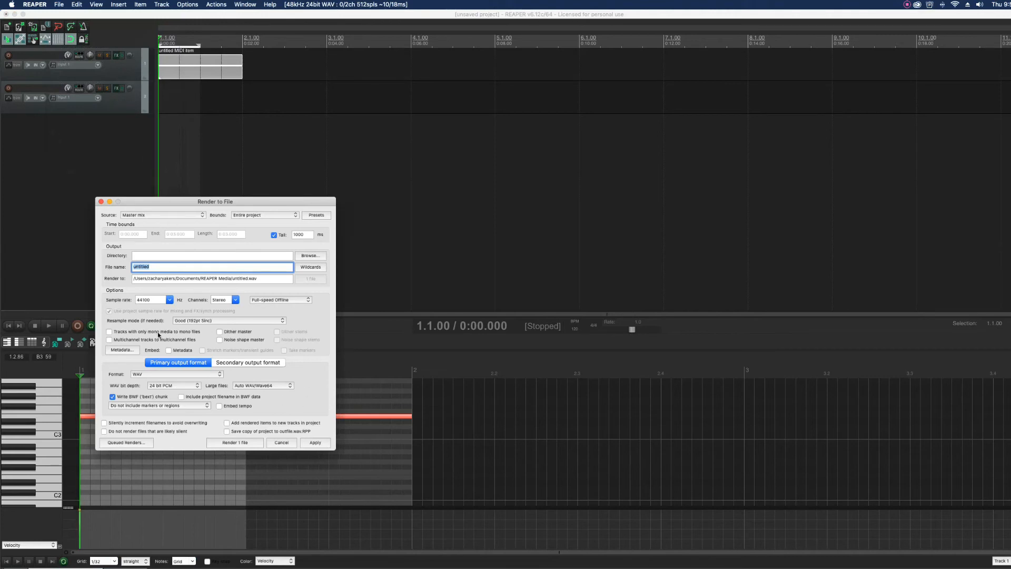
click(102, 202)
key(Escape)
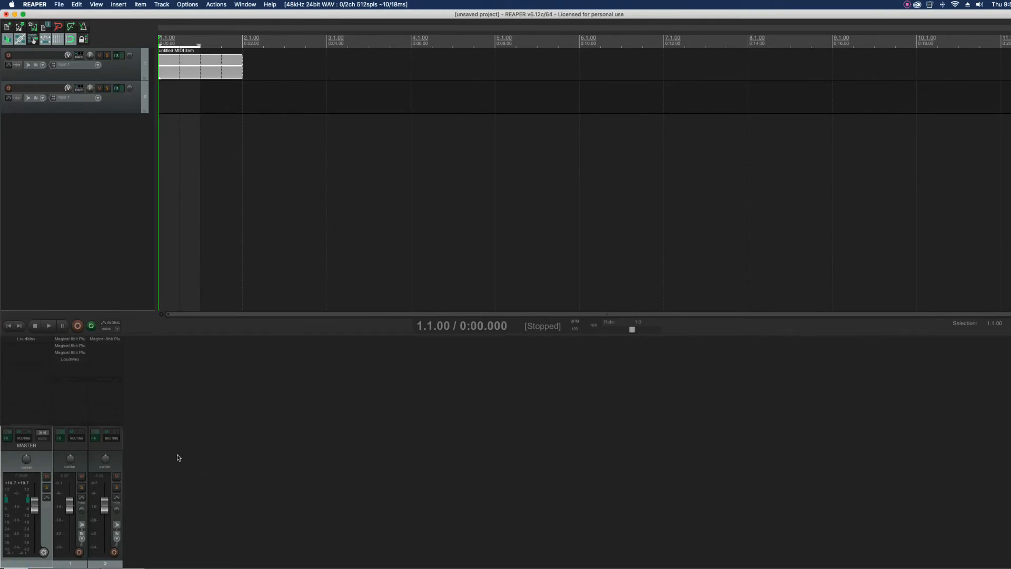
- Add the Cockos ReaSamplOmatic5000 sampler to track 2 after its synth instance
double_click(108, 348)
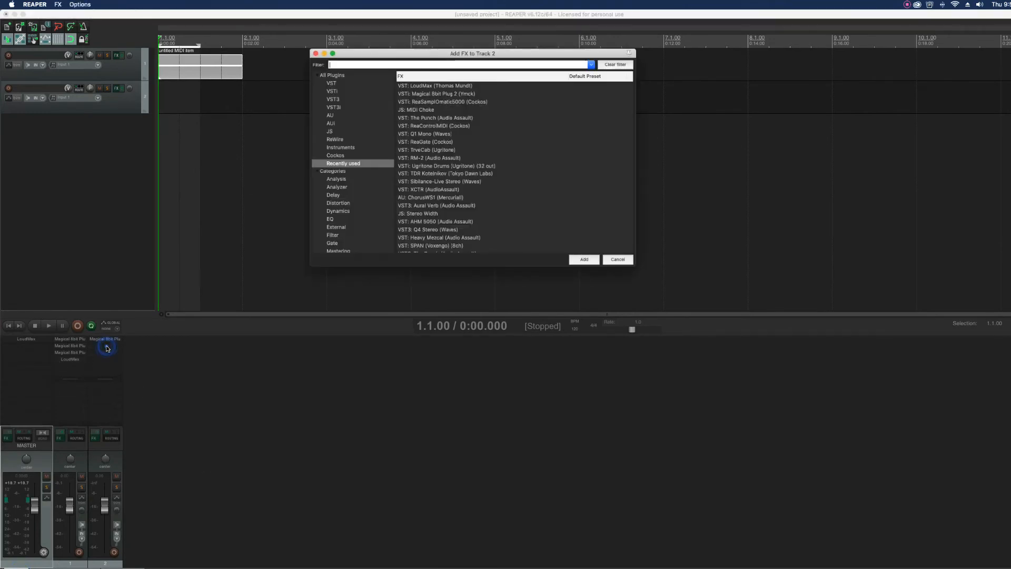
click(447, 103)
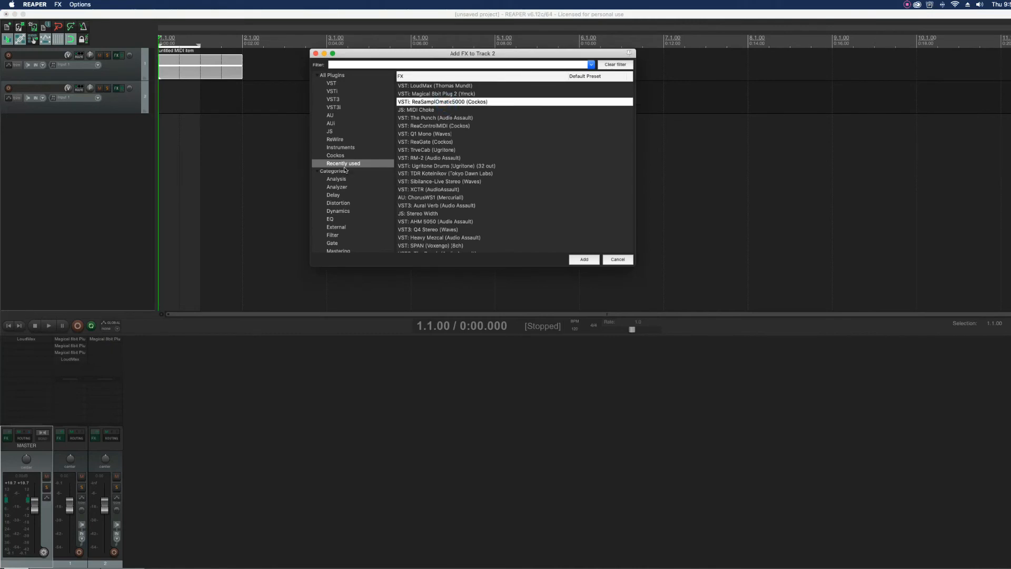
click(341, 157)
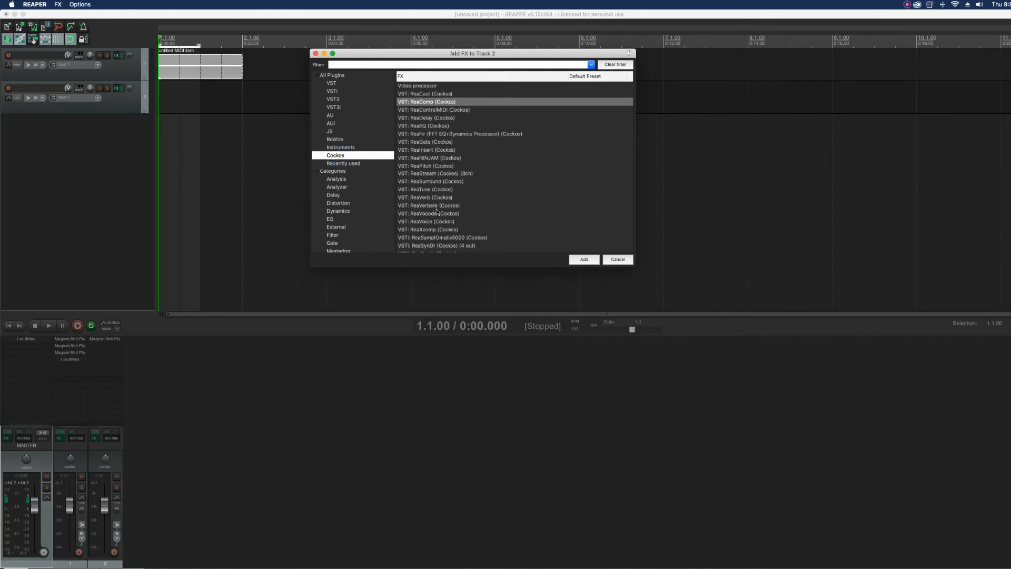
click(450, 238)
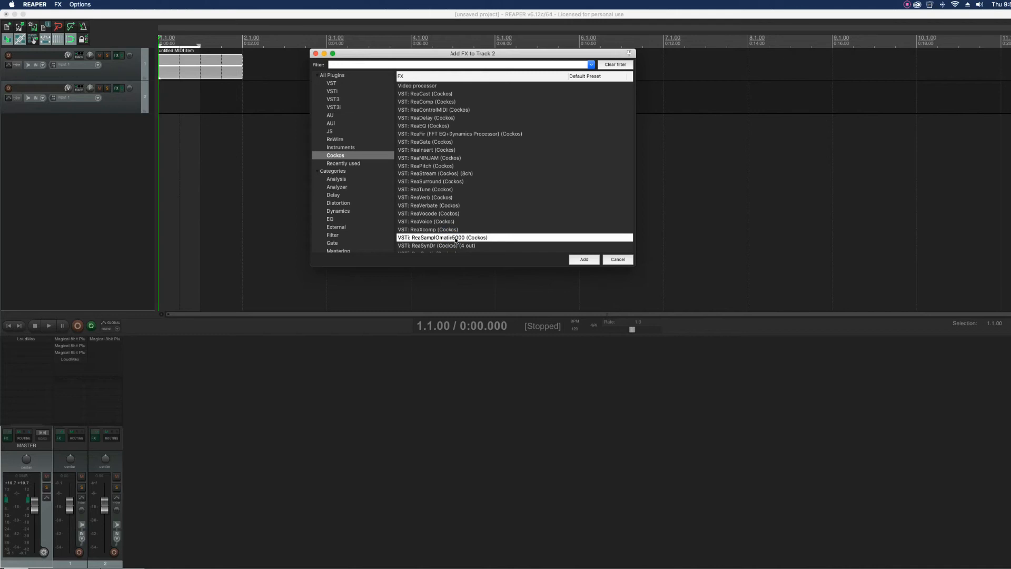
double_click(456, 238)
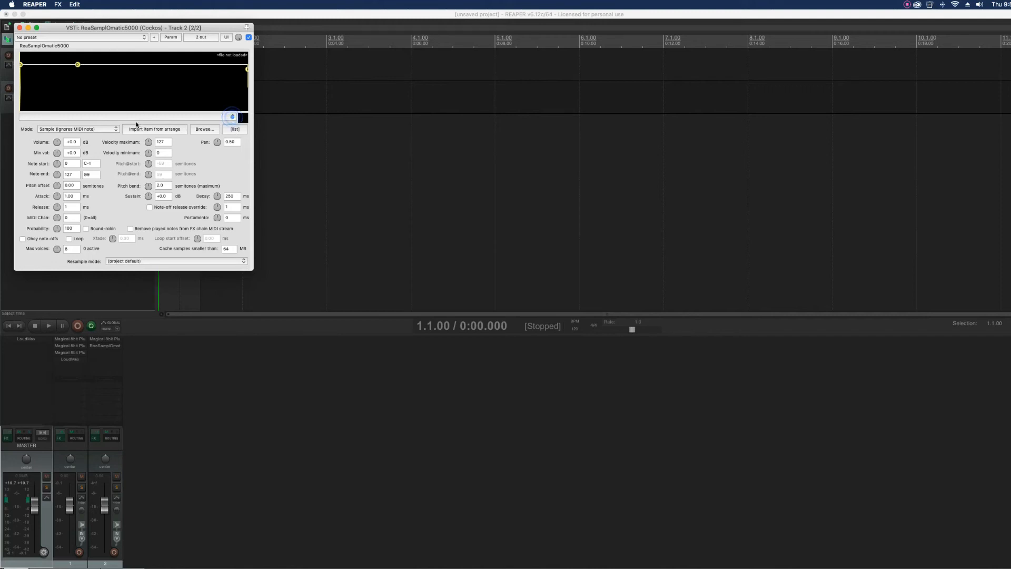
- Set the sampler's note start and note end to 36 in Sample (Ignores MIDI note) mode, and try importing the arranged item
click(70, 131)
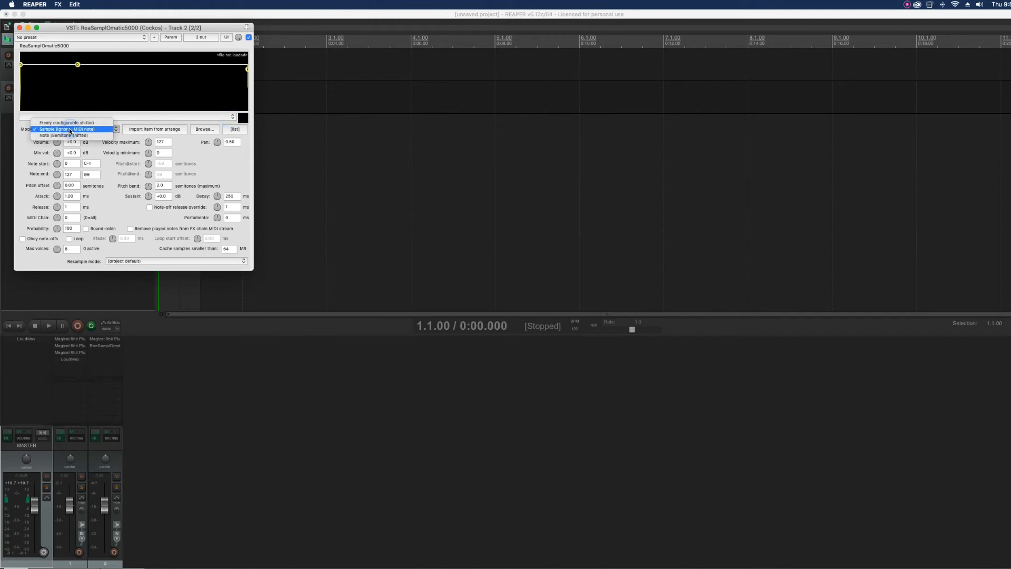
click(27, 166)
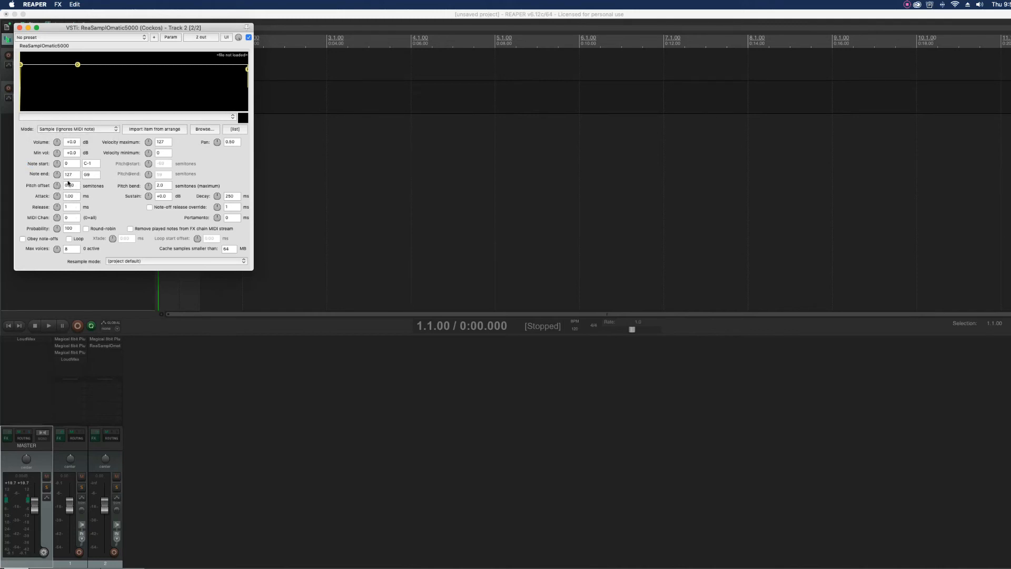
click(70, 165)
click(74, 175)
text(36)
click(168, 130)
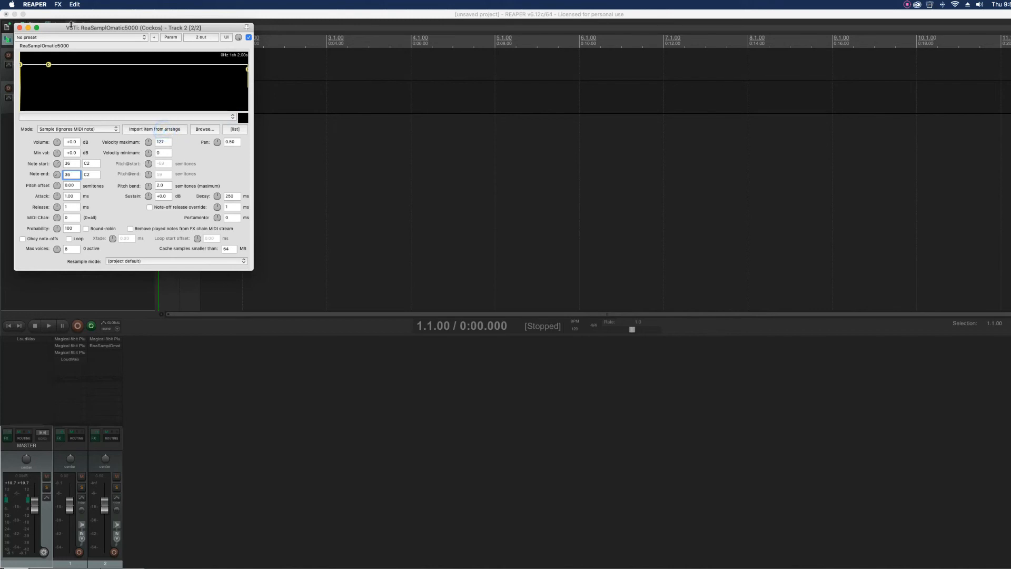
- Load Kick_E.wav from the Media Explorer into track 2's ReaSamplOmatic5000
drag(71, 28, 190, 48)
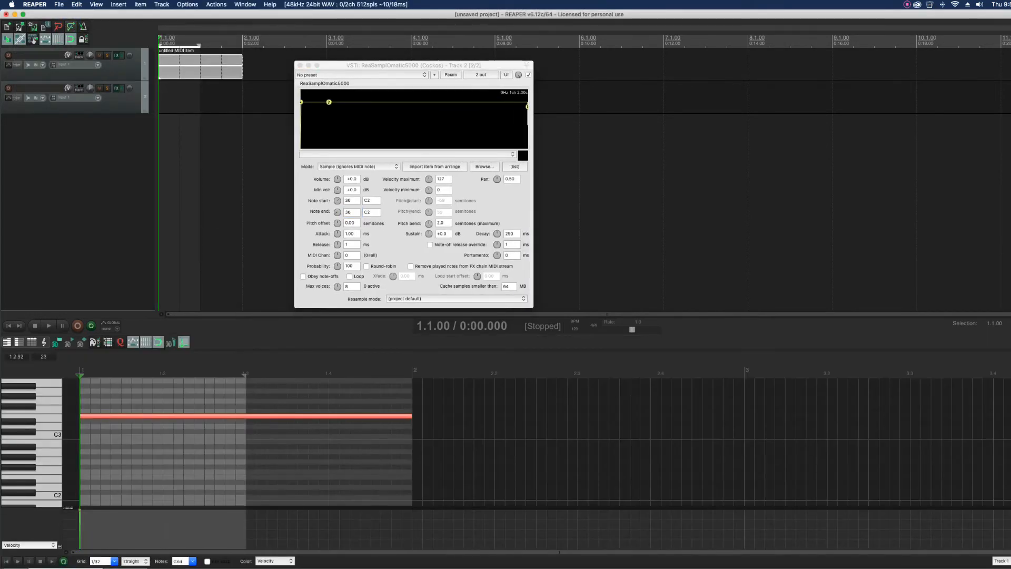
key(ctrl+alt+x)
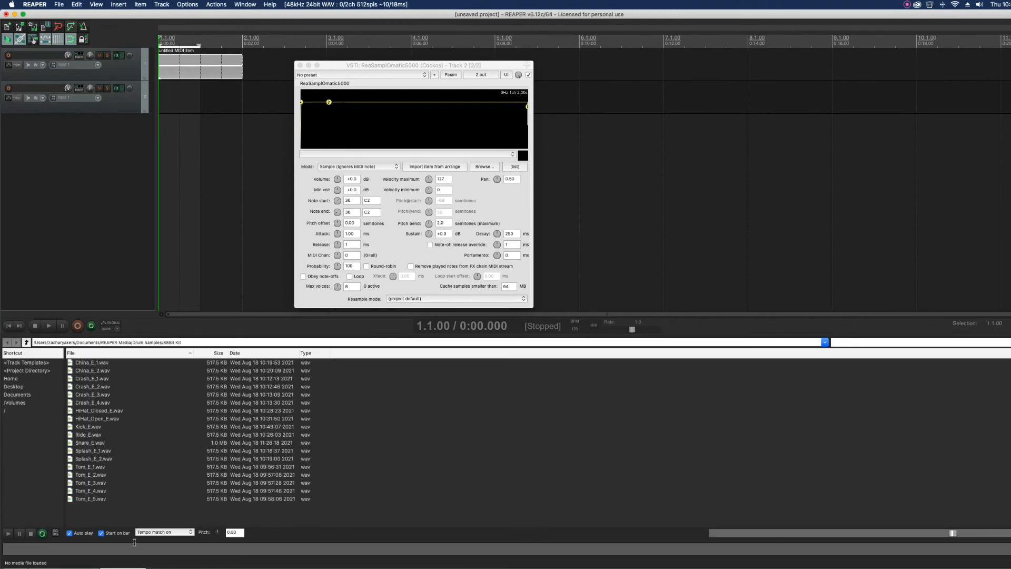
click(187, 4)
mouse_move(158, 5)
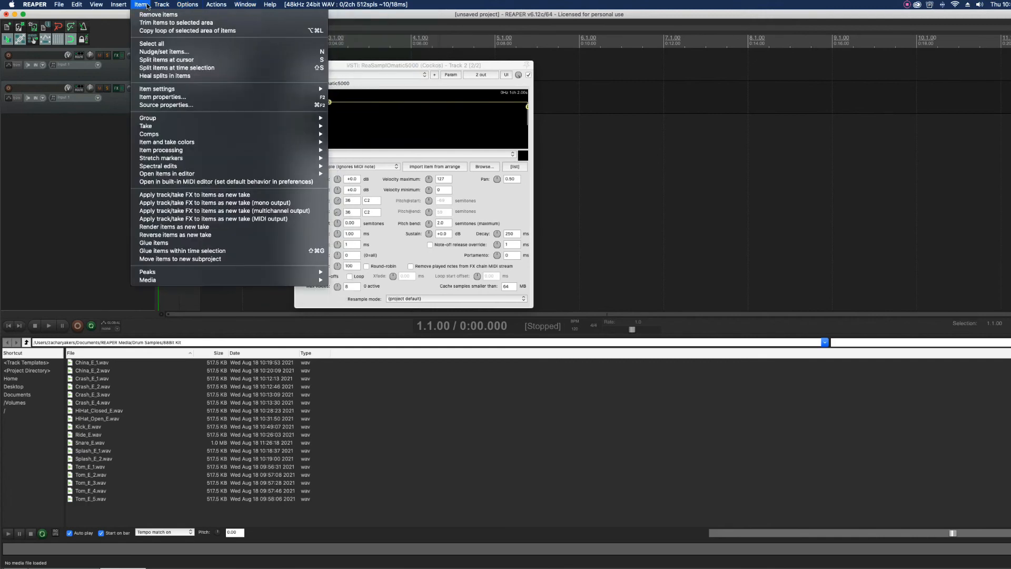
mouse_move(115, 4)
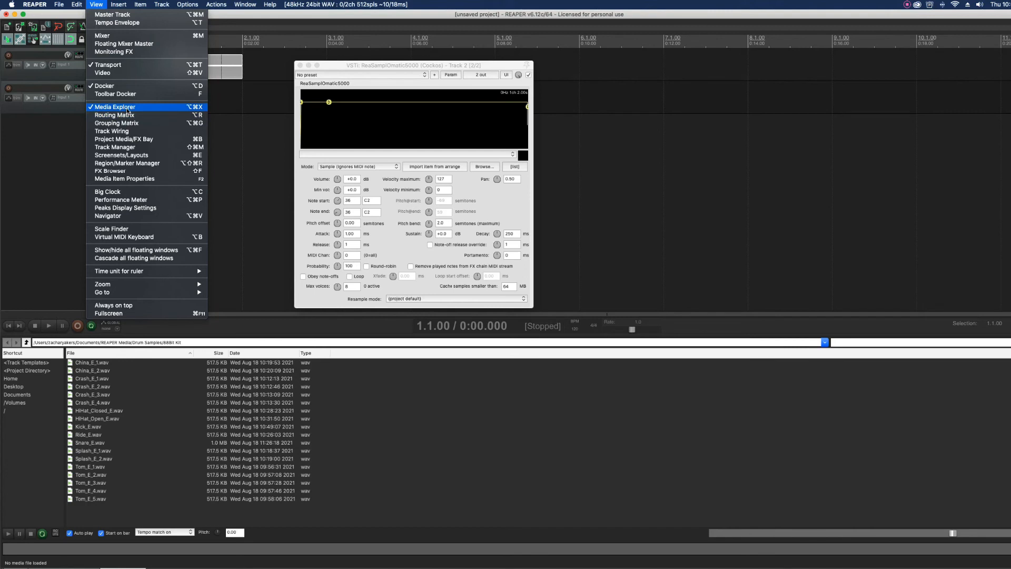
click(97, 372)
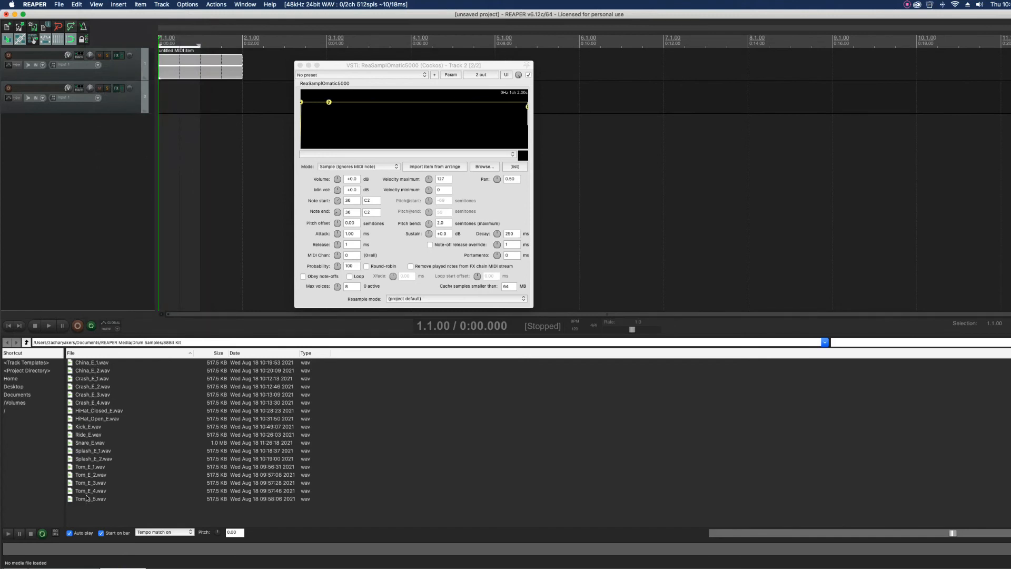
click(89, 427)
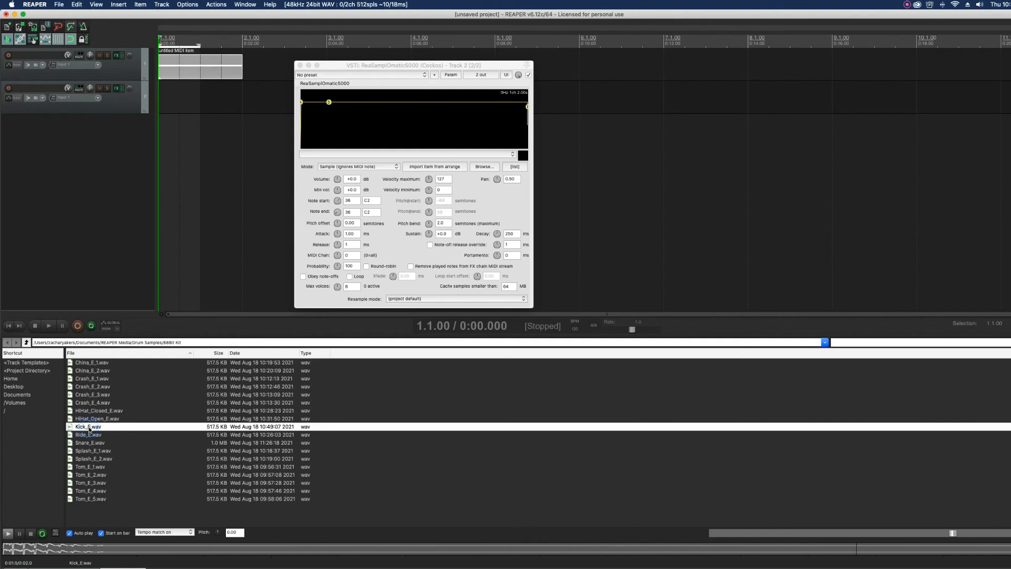
drag(89, 430, 375, 130)
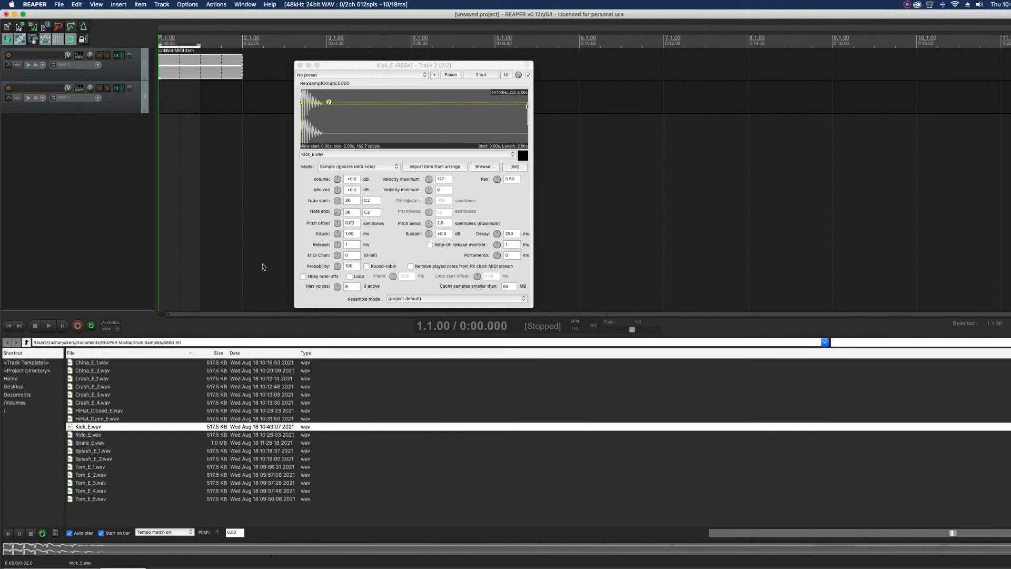
- Display the MIDI editor with named notes and audition the row of note 32
click(64, 566)
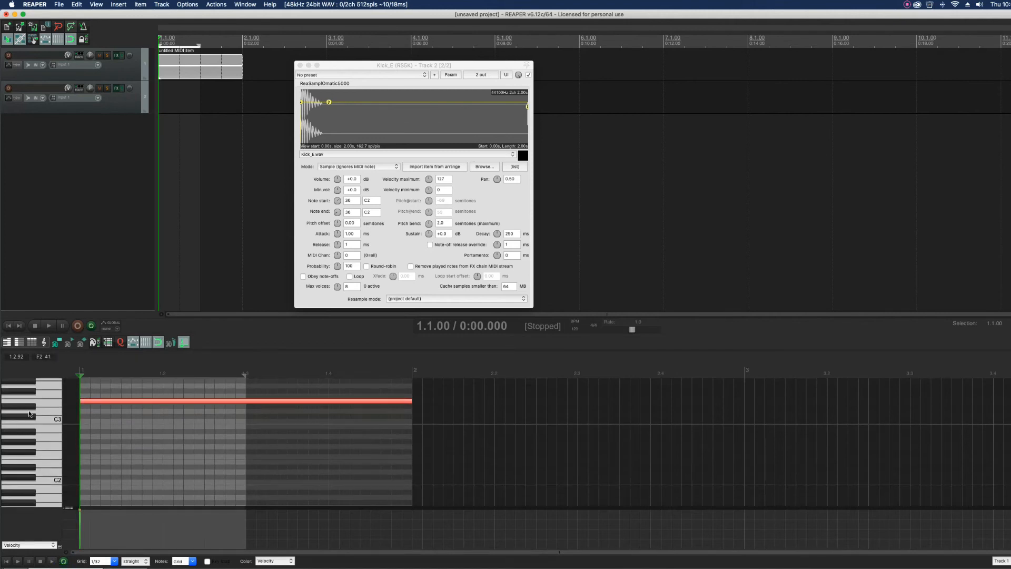
click(20, 342)
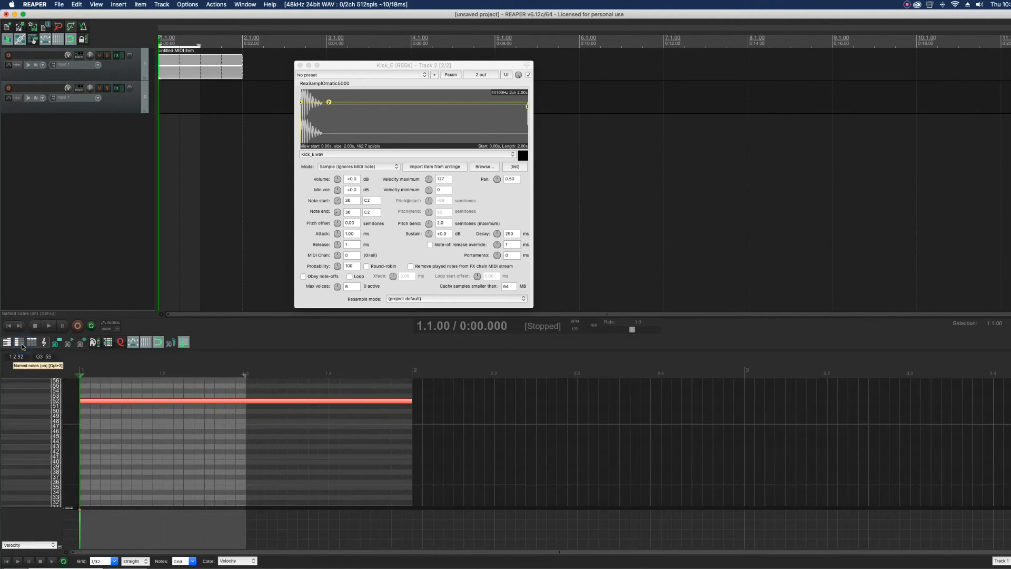
scroll(22, 416, down, 2)
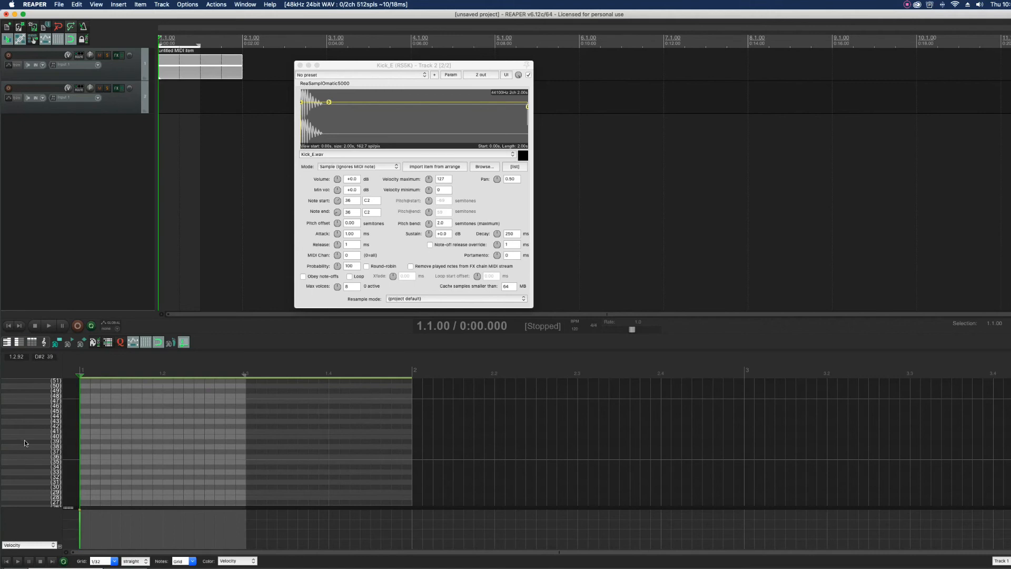
click(29, 479)
click(30, 476)
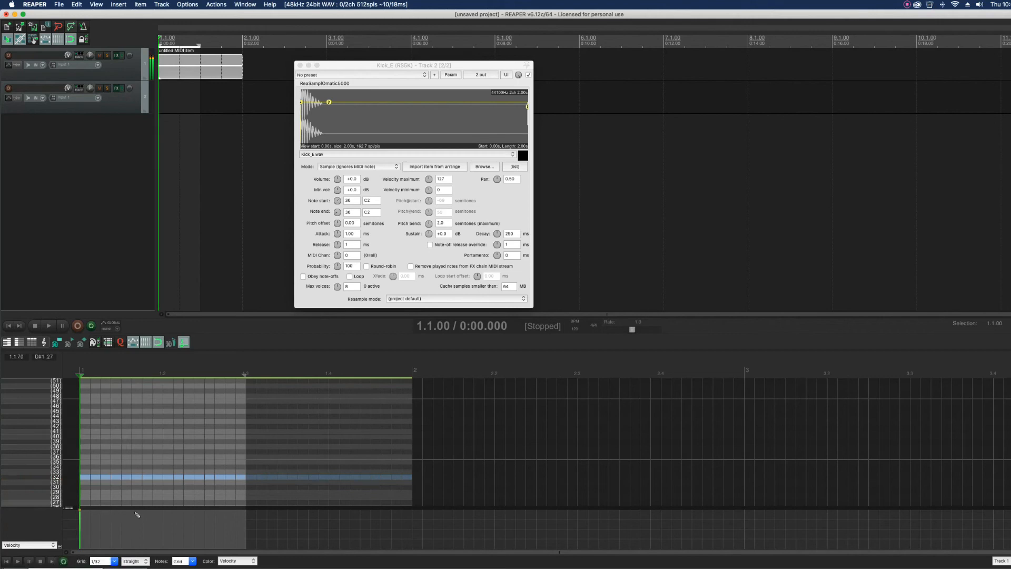
- Copy the Kick_E sampler from track 2 into track 1's effects chain, just before LoudMax
key(super+alt+x)
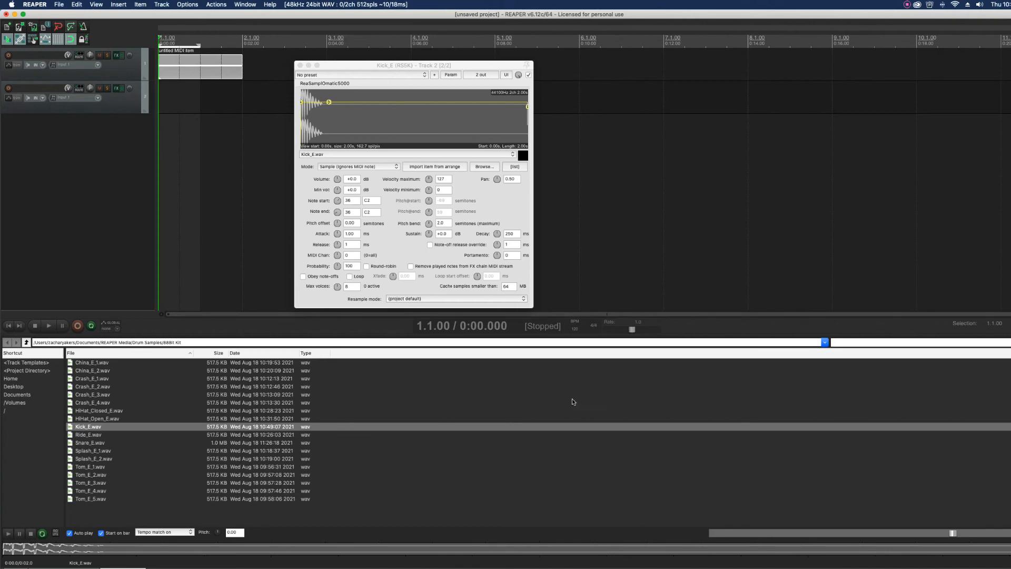
key(ctrl+Up)
click(287, 288)
key(super+m)
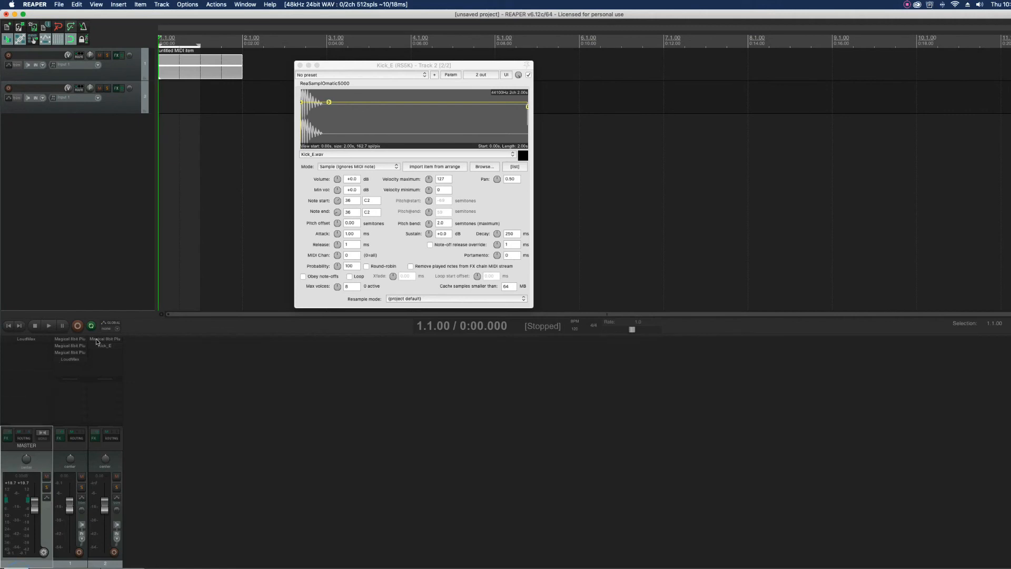
drag(103, 346, 71, 363)
- Audition the Kick_E note row in the MIDI editor and switch the editor back to the piano key view
click(32, 40)
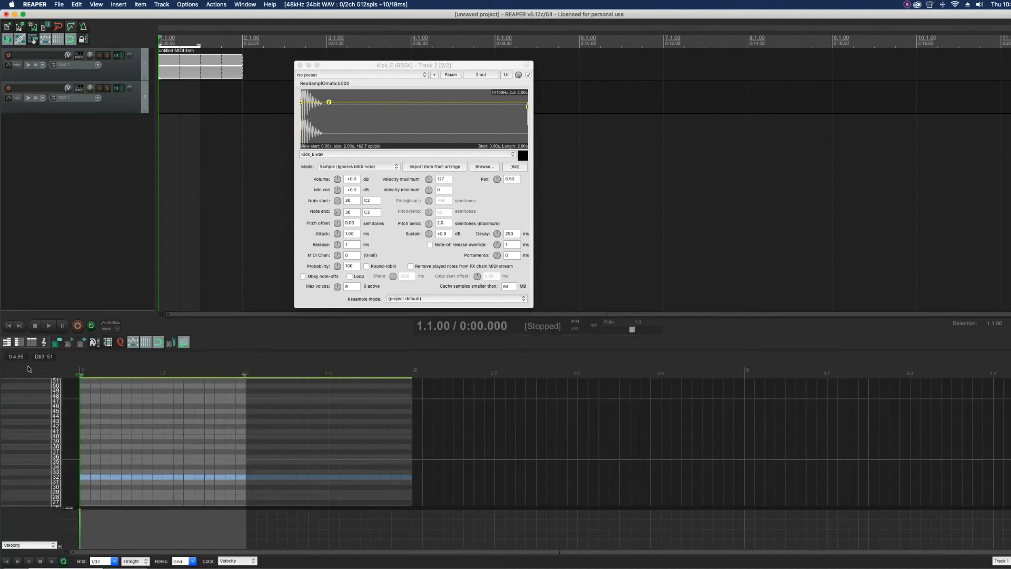
click(20, 457)
click(20, 458)
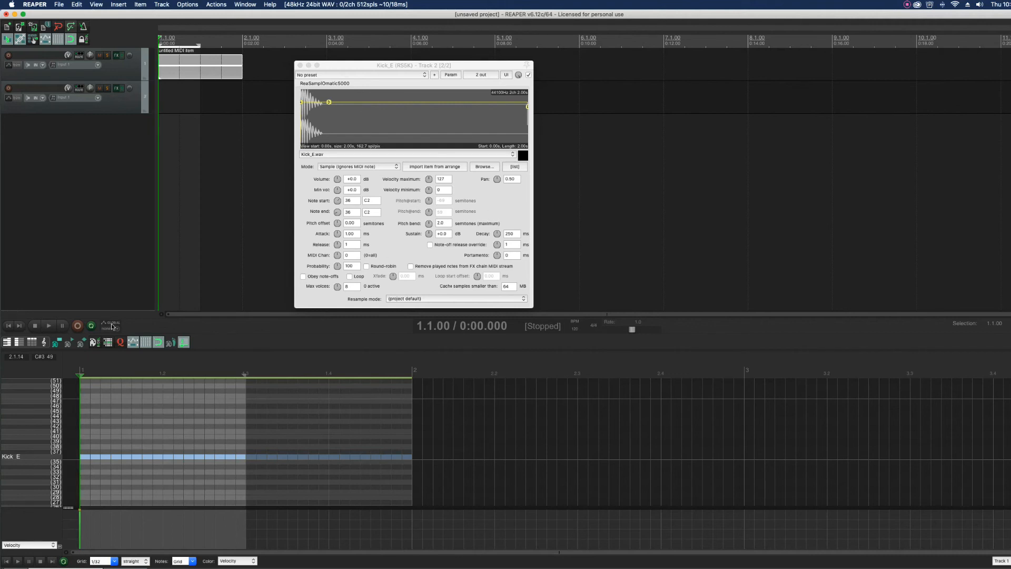
click(7, 342)
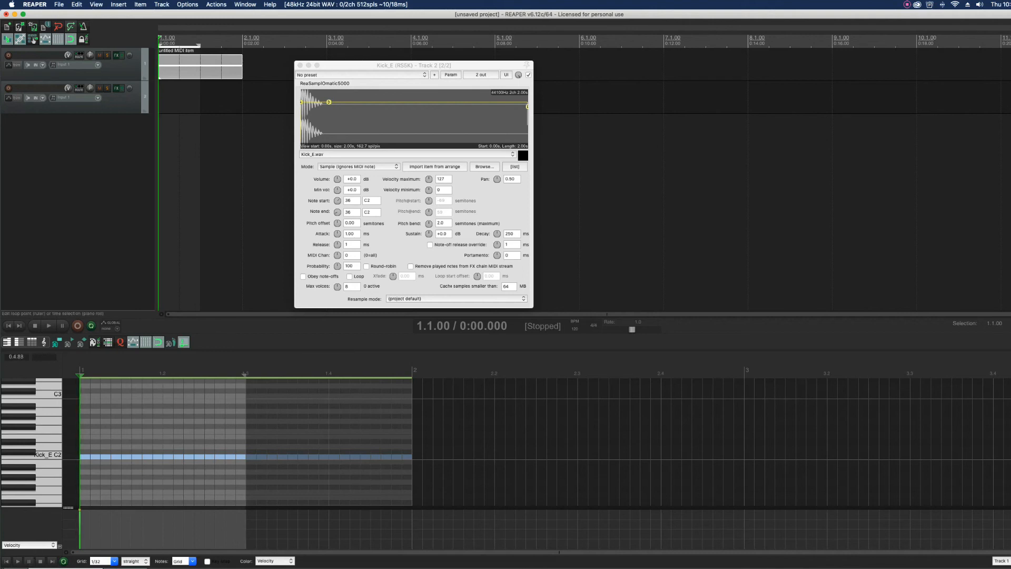
- Open the recent project 8 bit Drum Machine.RPP without saving the current one, and select its 8 bit Drum machine track
click(29, 565)
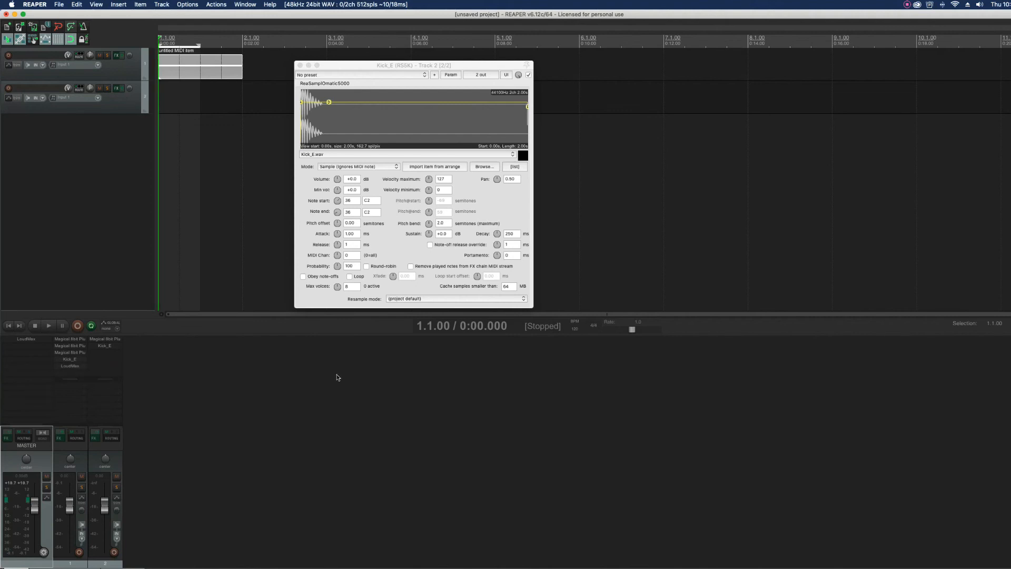
click(60, 5)
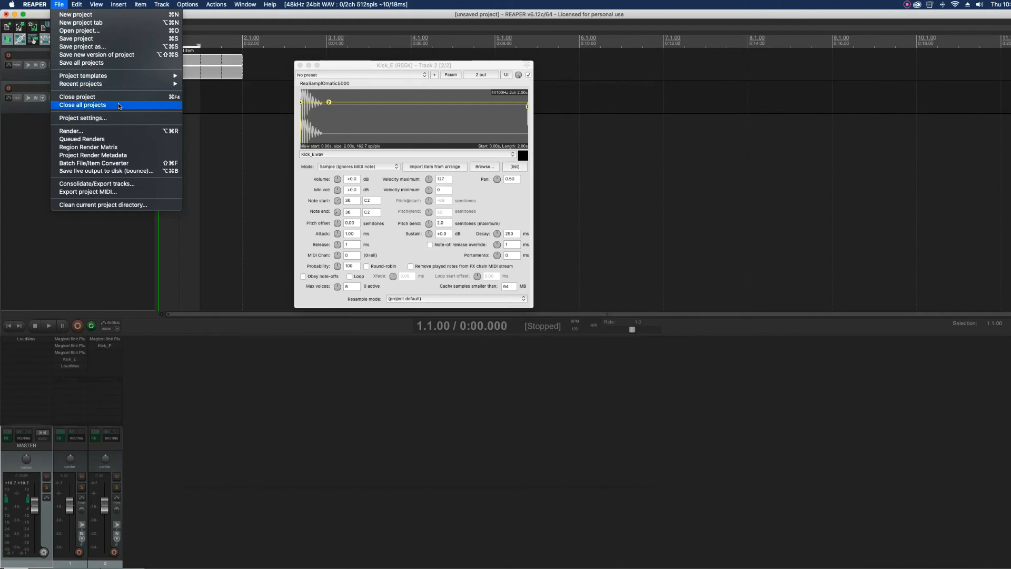
mouse_move(127, 83)
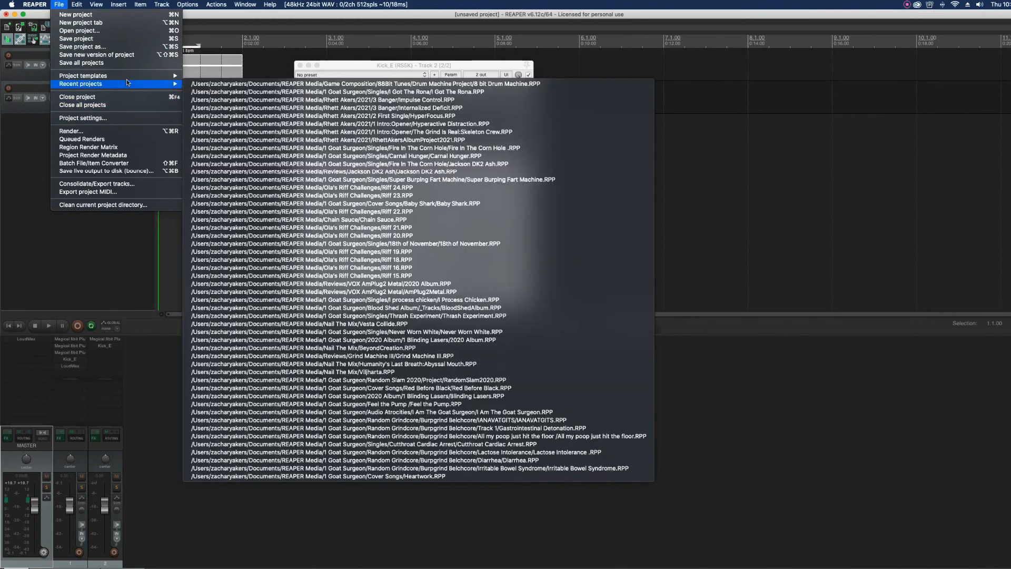
click(261, 84)
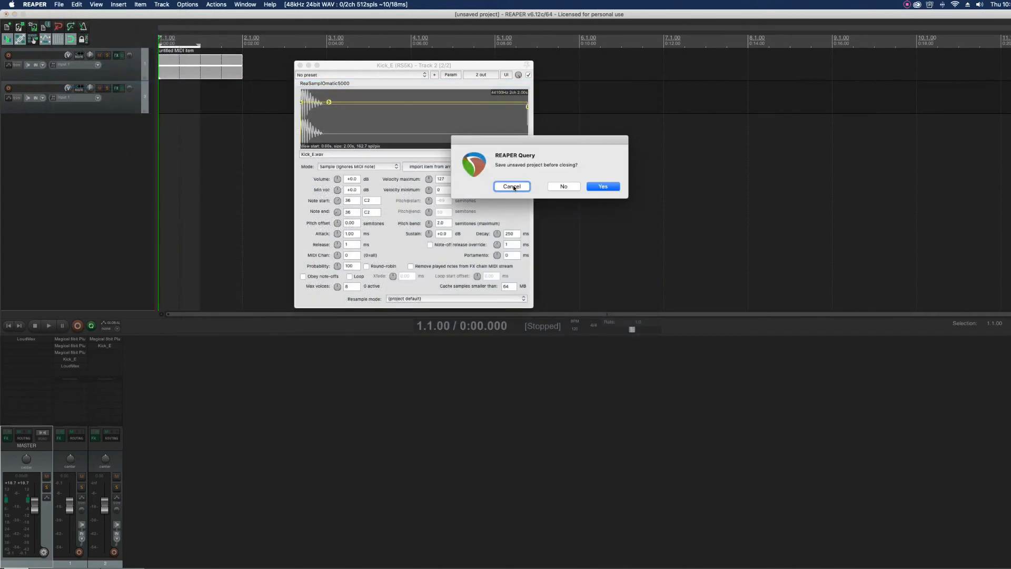
click(563, 187)
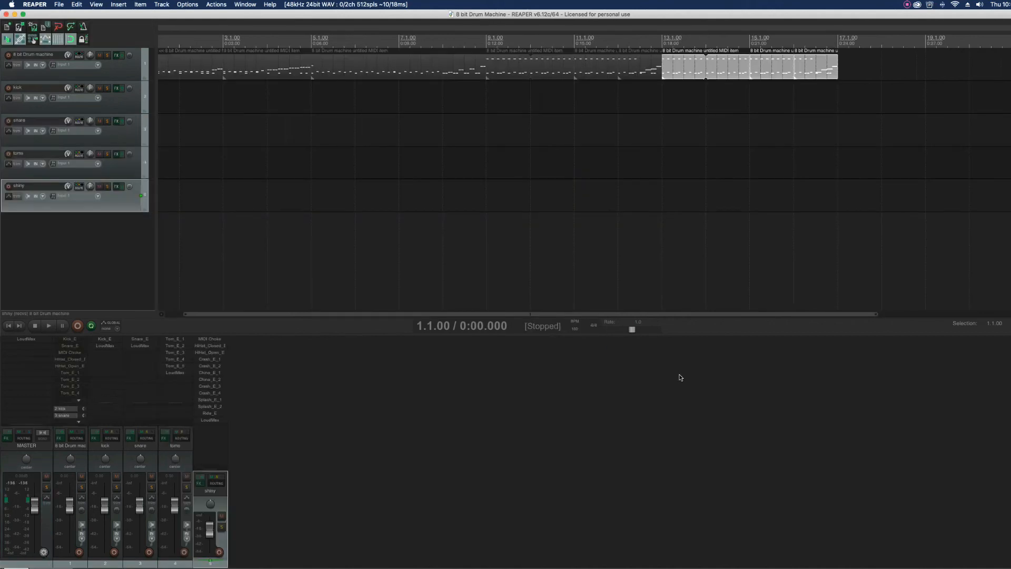
click(83, 449)
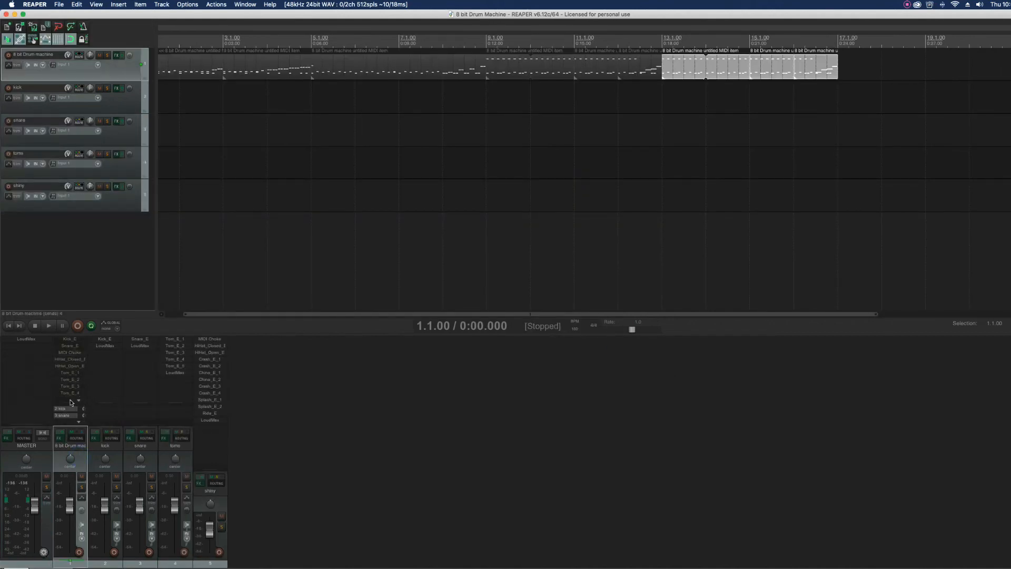
- Inspect the kick track's routing and its receive from the 8 bit Drum machine track, and reselect the 8 bit Drum machine track
click(117, 457)
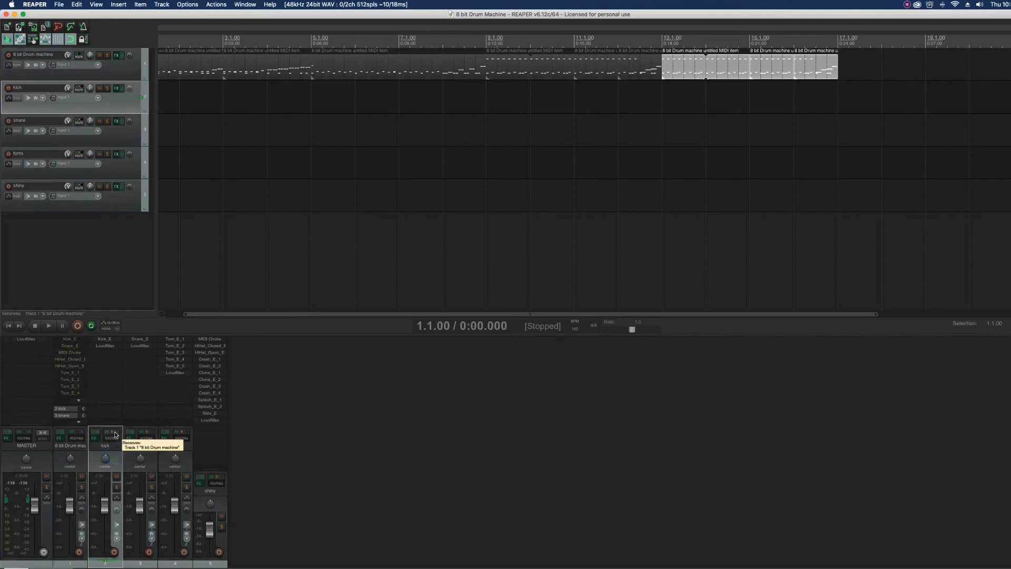
click(112, 436)
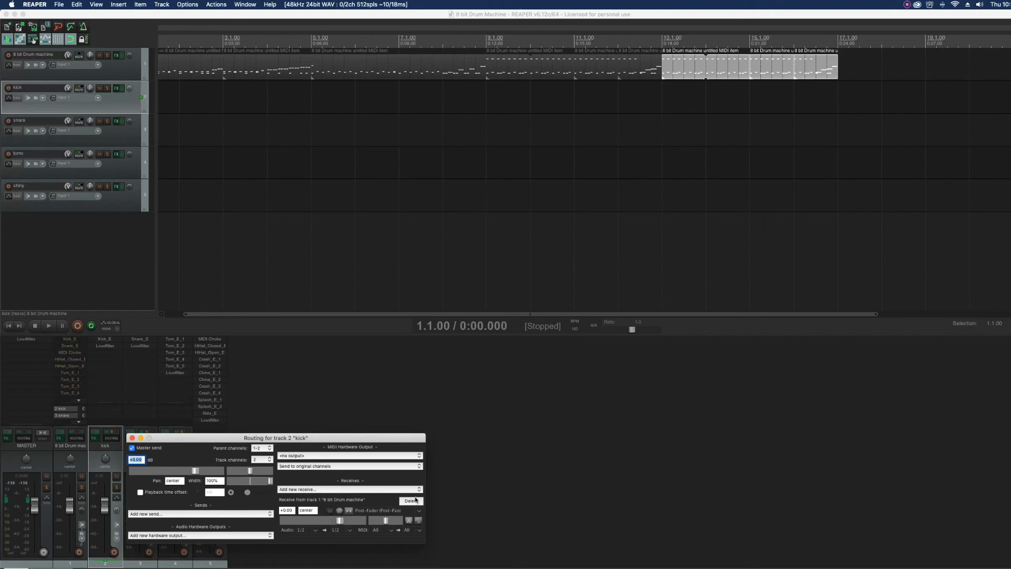
click(81, 459)
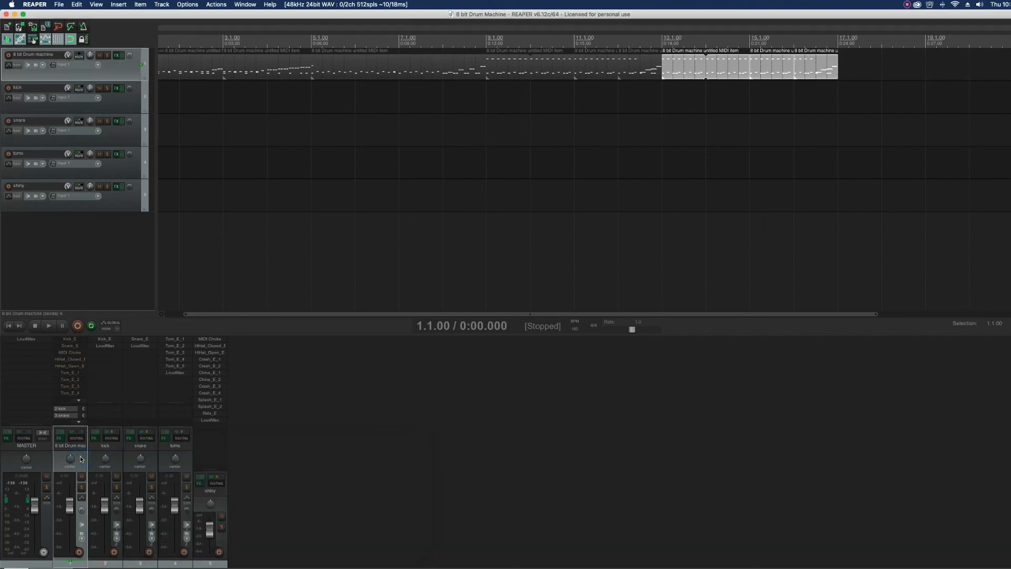
- View the first MIDI item of the 8 bit Drum machine track in the MIDI editor with its named drum rows, and close the editor
click(186, 63)
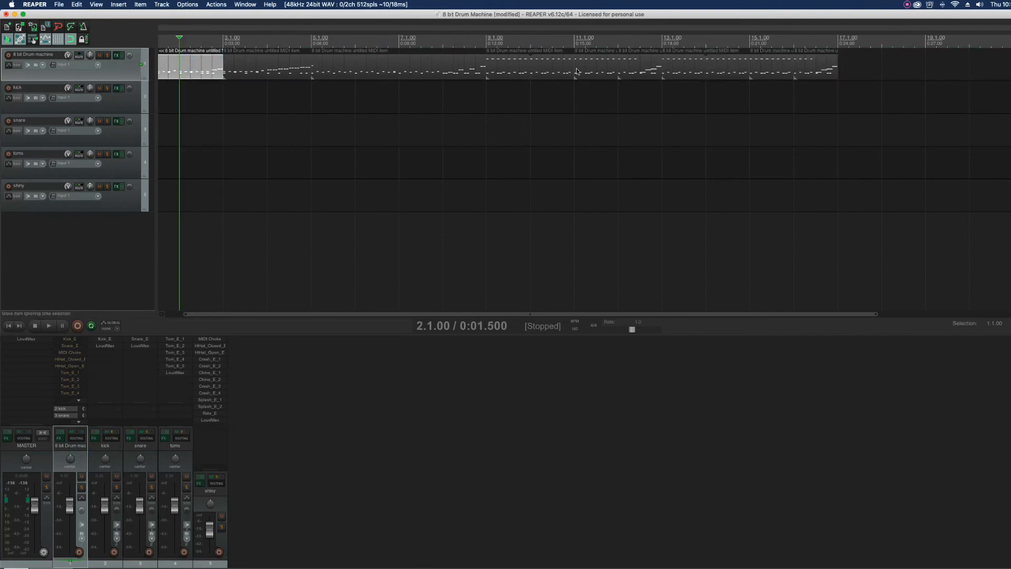
click(198, 76)
double_click(197, 76)
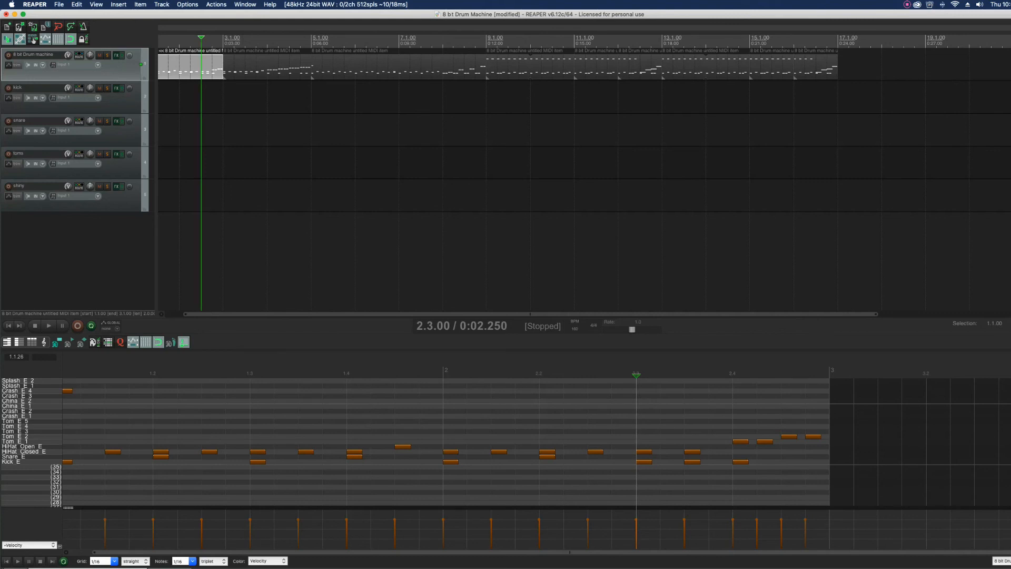
key(Escape)
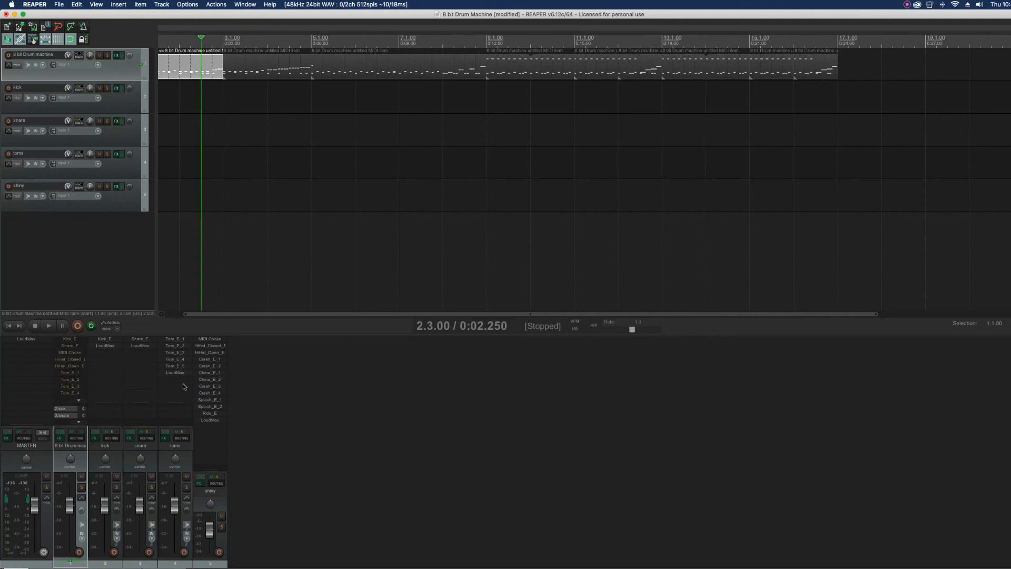
- Select the toms track and the shiny track in turn, and inspect the LoudMax limiter on the shiny track
click(182, 455)
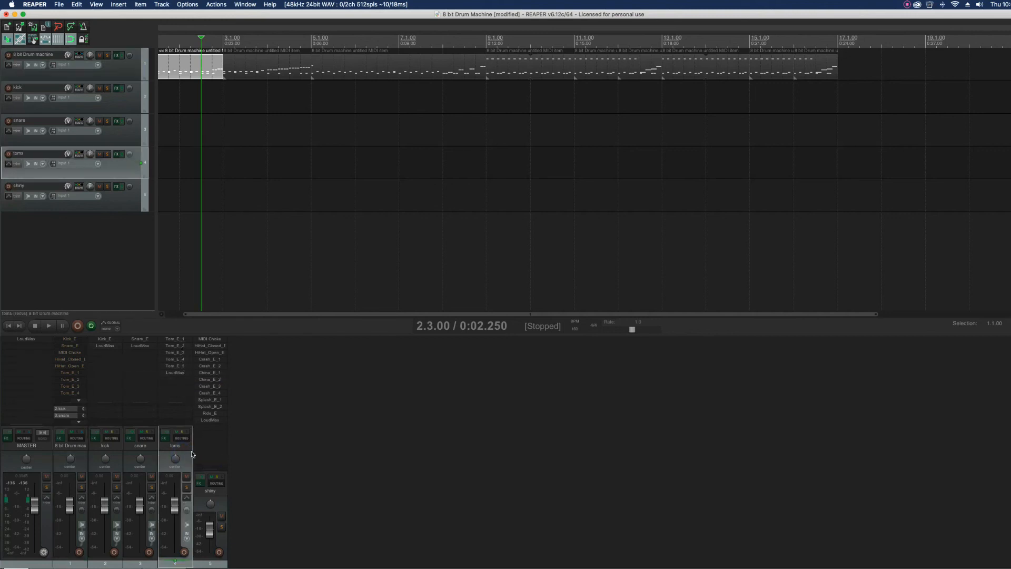
click(226, 508)
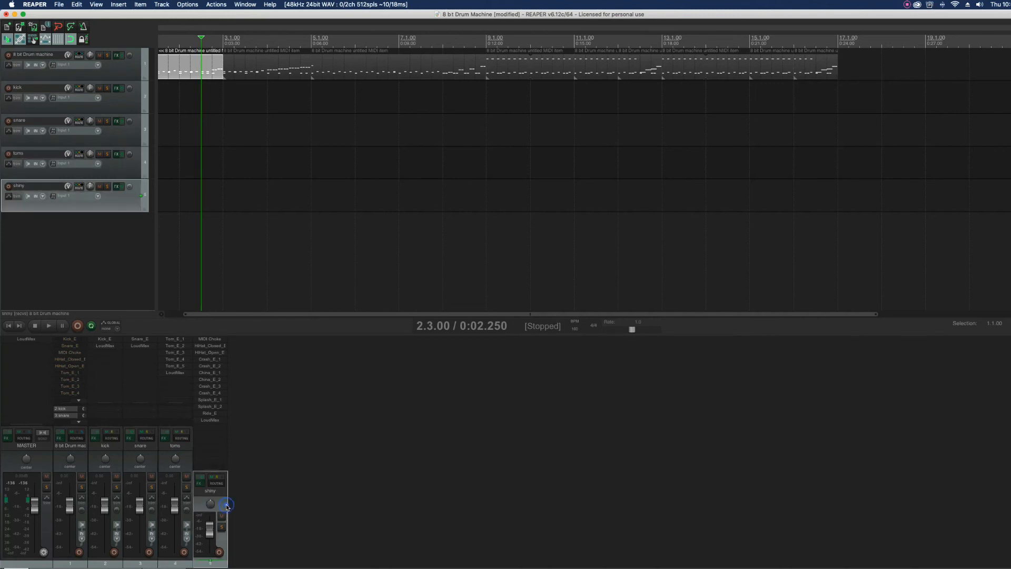
click(210, 419)
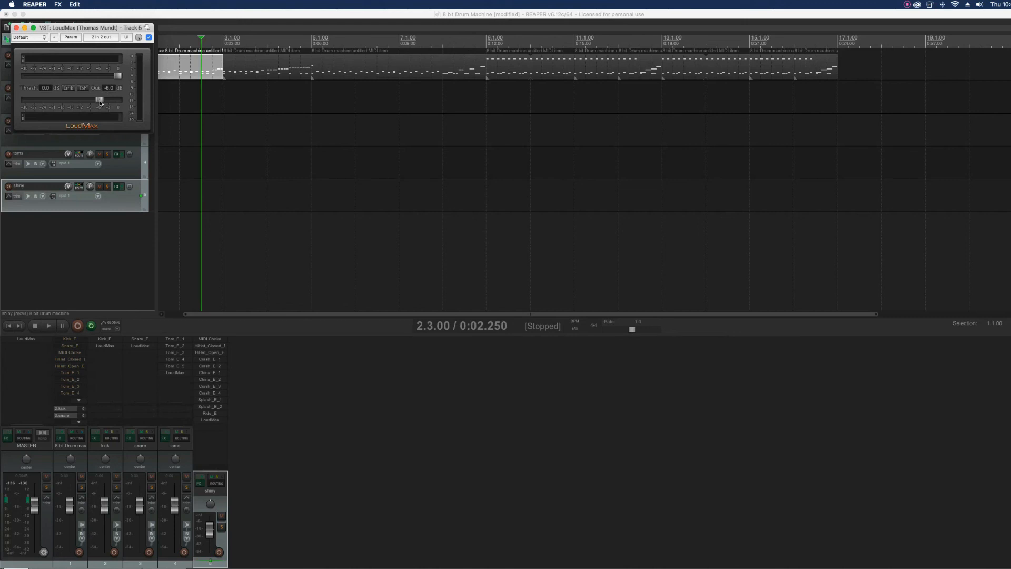
click(16, 27)
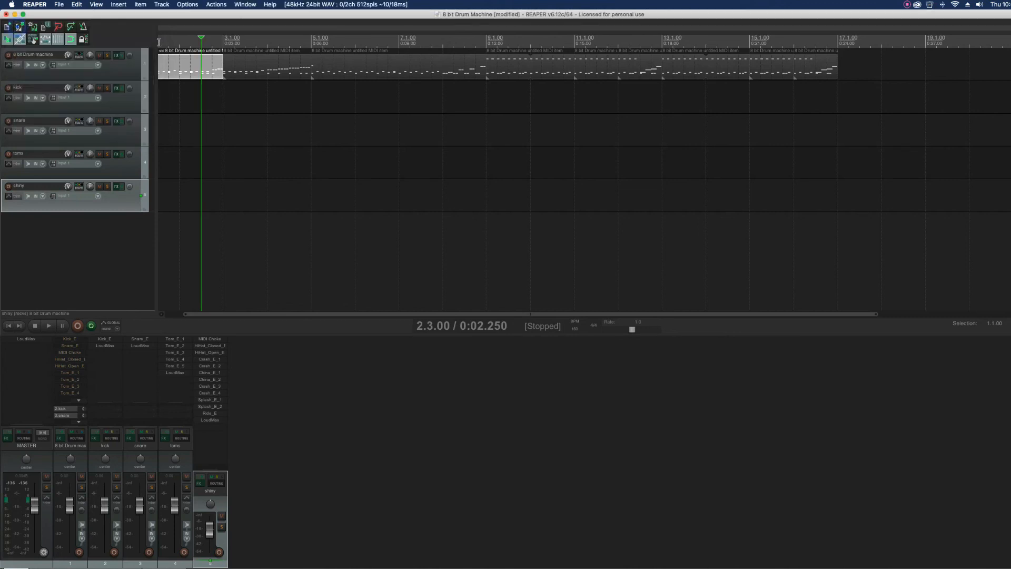
- Play back the drum arrangement from near its beginning, stop it, and return the edit cursor to the project start
click(158, 40)
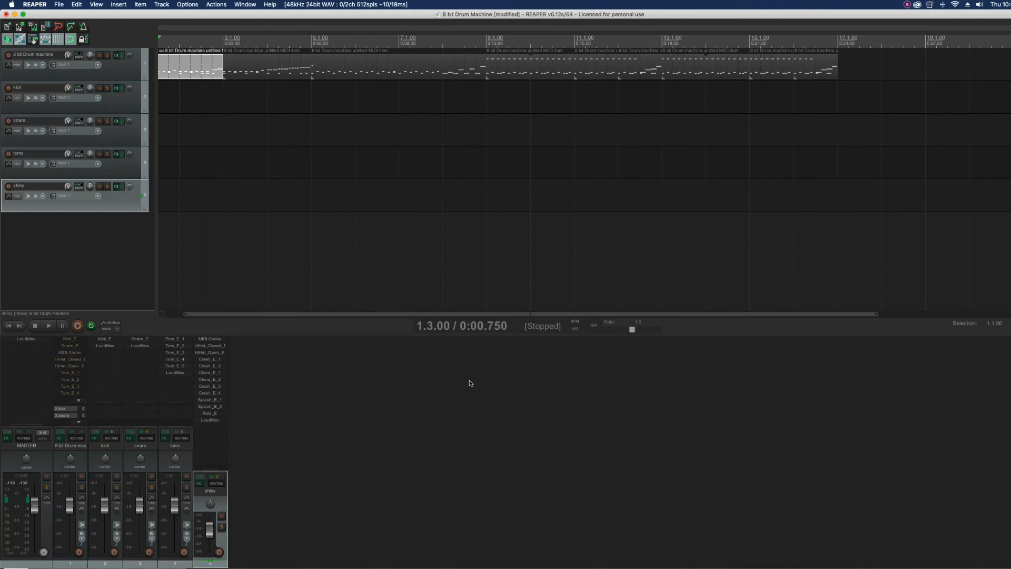
key(space)
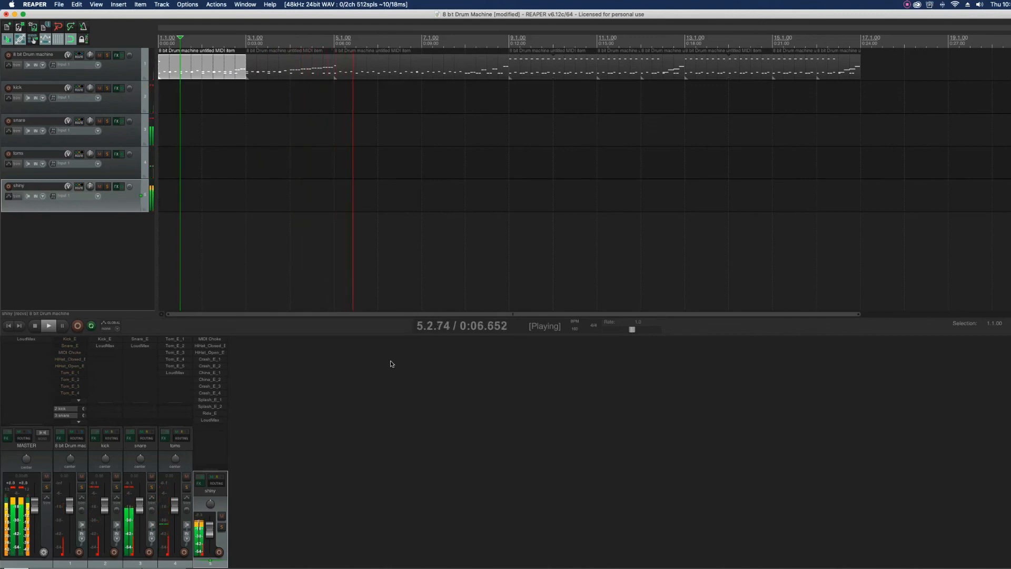
key(space)
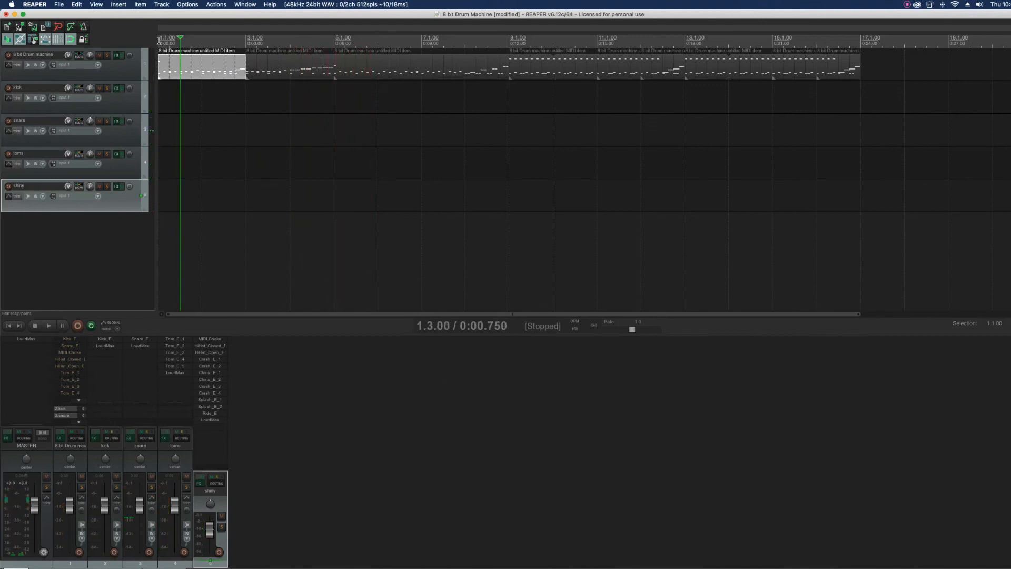
click(159, 40)
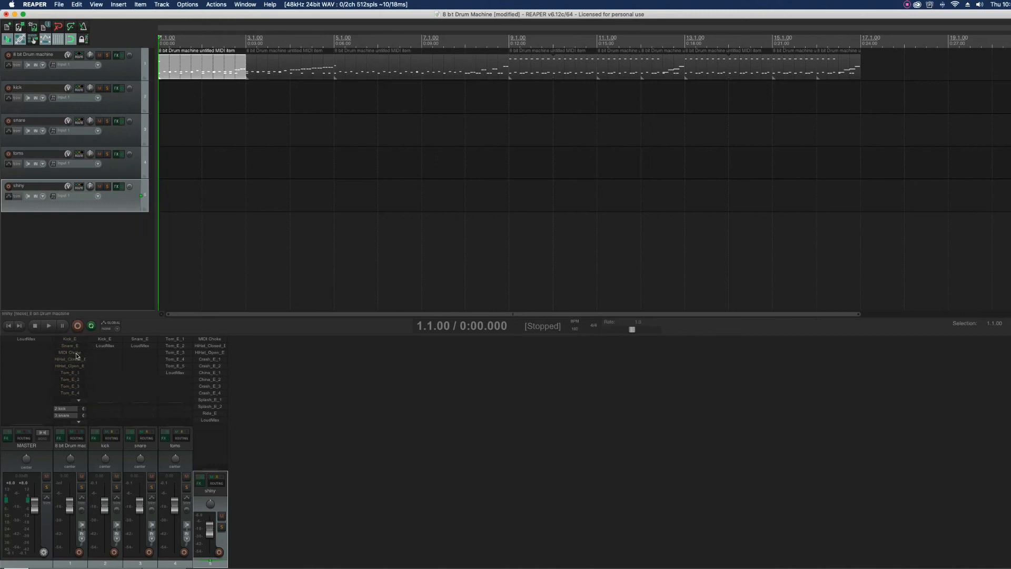
- Delete Kick_E, Snare_E, MIDI Choke, HiHat_Closed_E and HiHat_Open_E from the 8 bit Drum machine track's effects chain
right_click(77, 340)
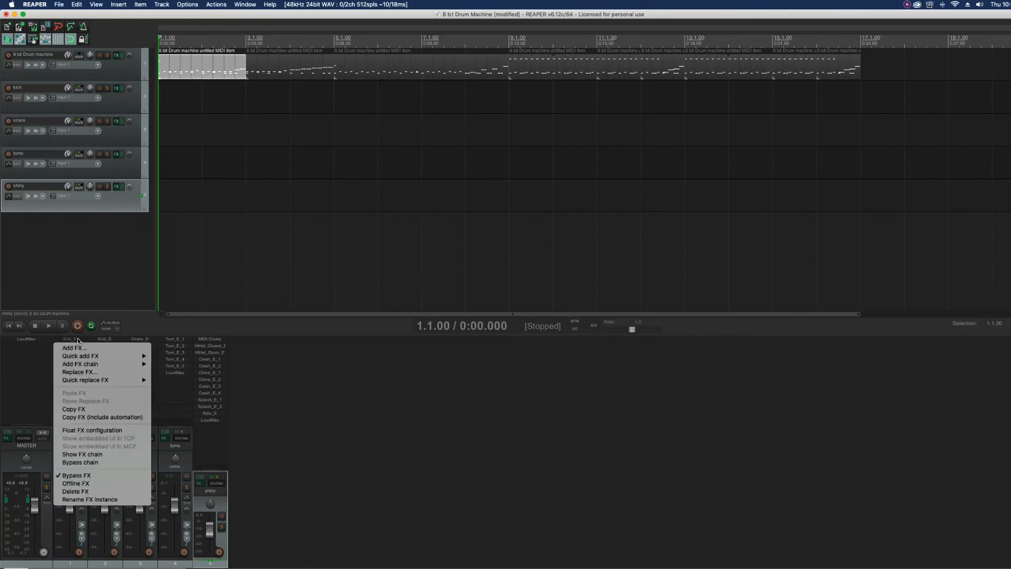
click(74, 490)
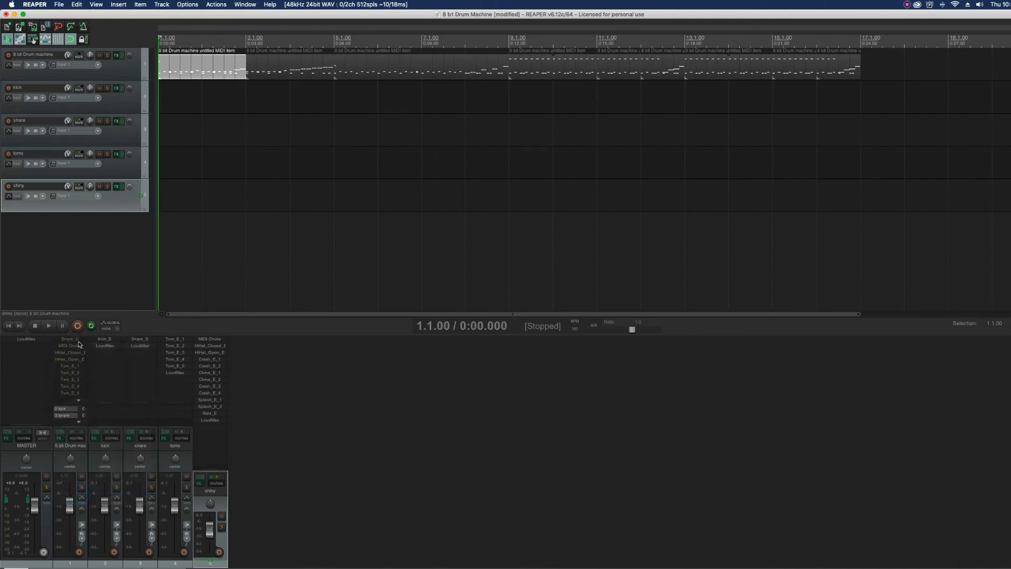
right_click(77, 339)
click(75, 491)
right_click(76, 340)
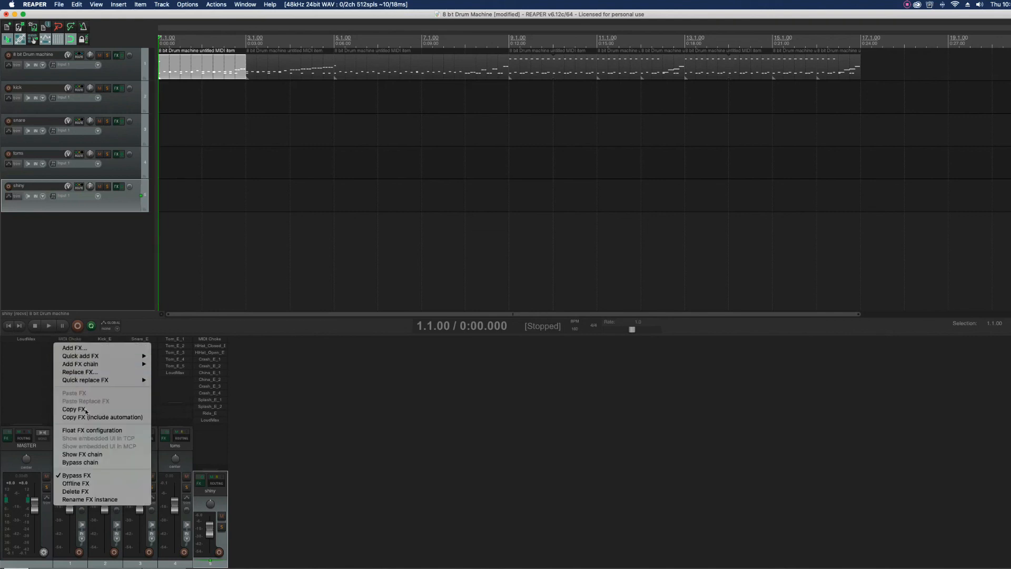
click(75, 491)
right_click(75, 341)
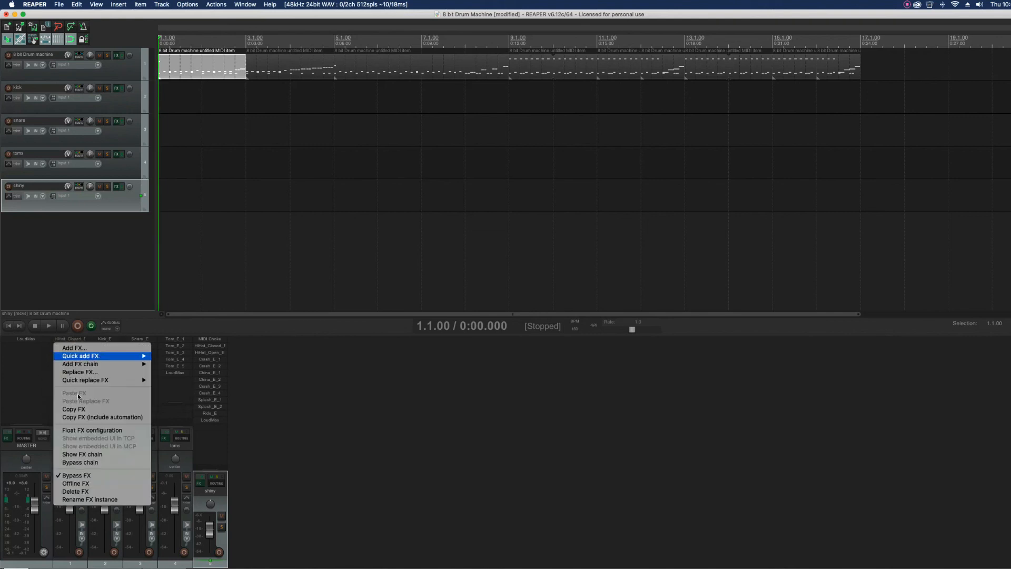
click(75, 491)
right_click(73, 342)
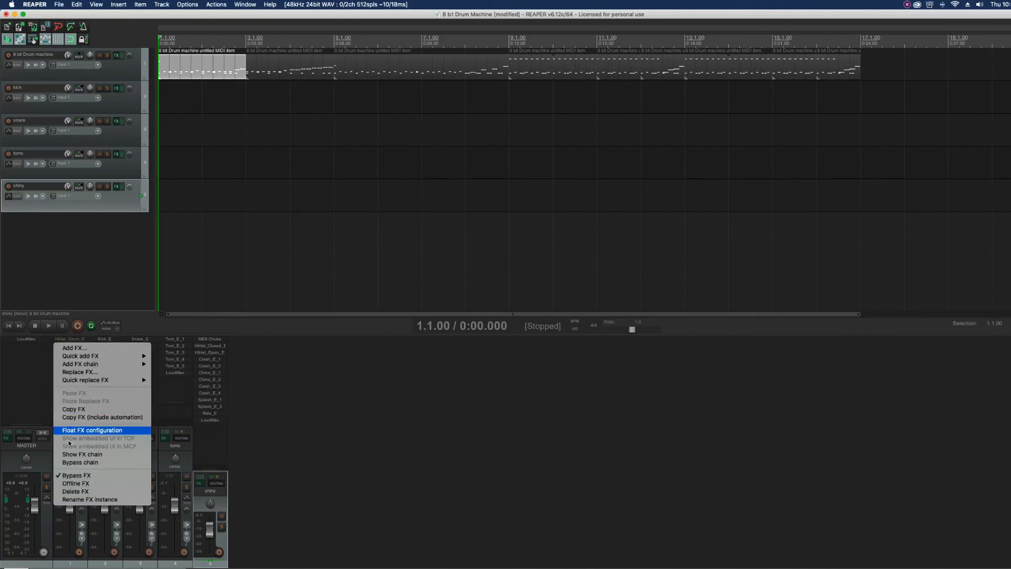
click(75, 490)
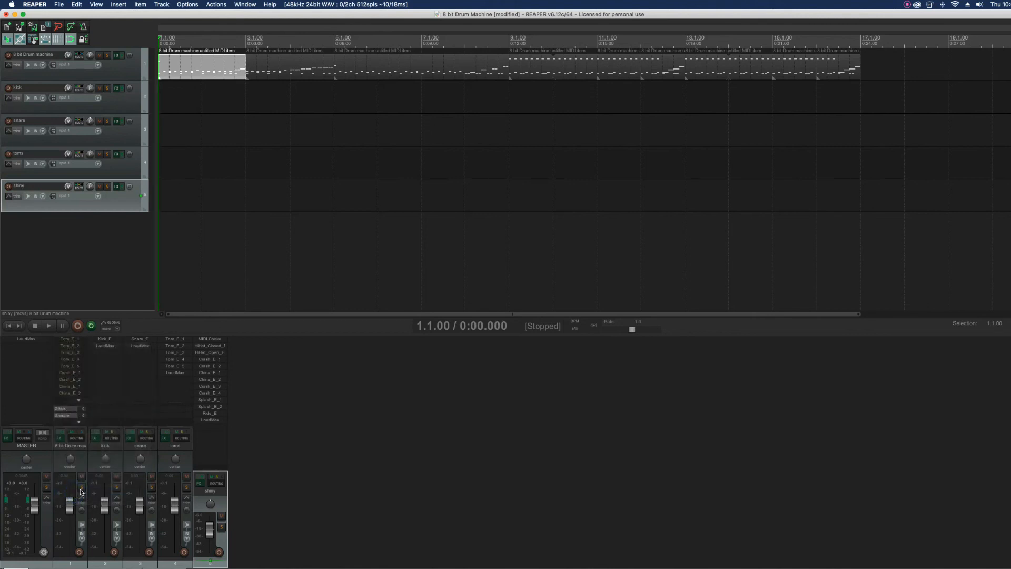
- Delete the five bypassed tom samplers, Tom_E_1 to Tom_E_5, from the 8 bit Drum machine track's effects chain
right_click(73, 341)
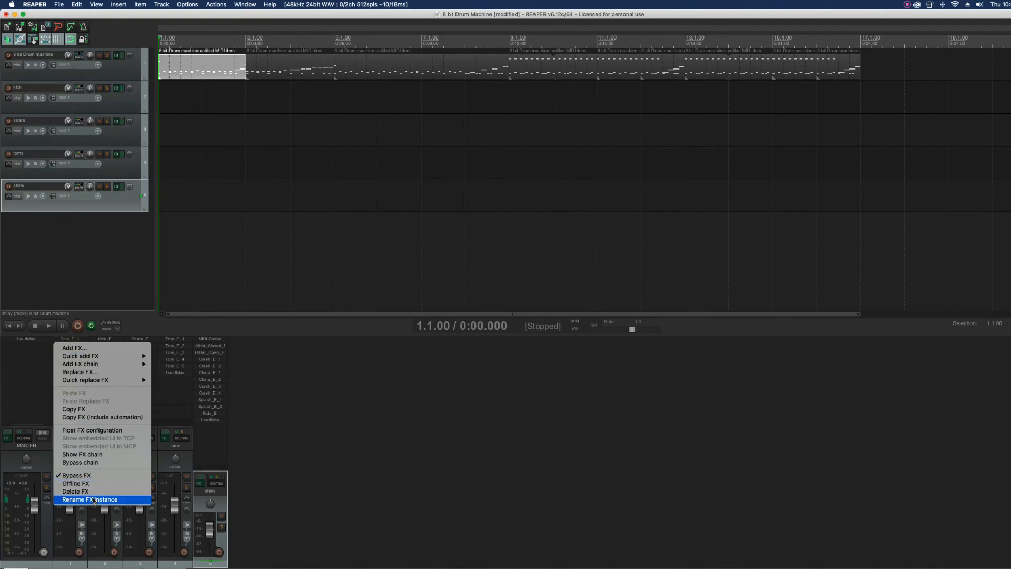
click(75, 491)
right_click(74, 343)
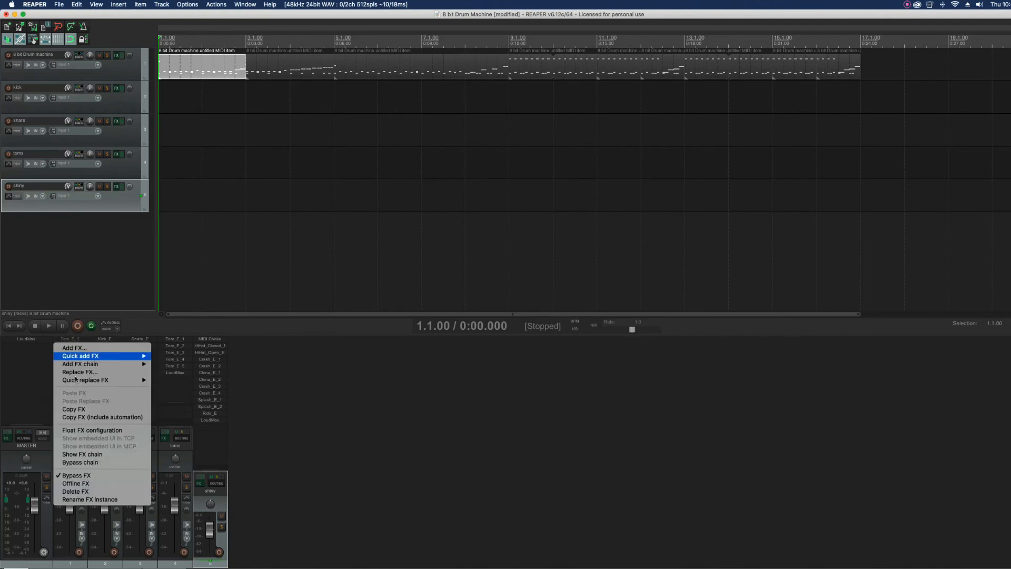
click(75, 491)
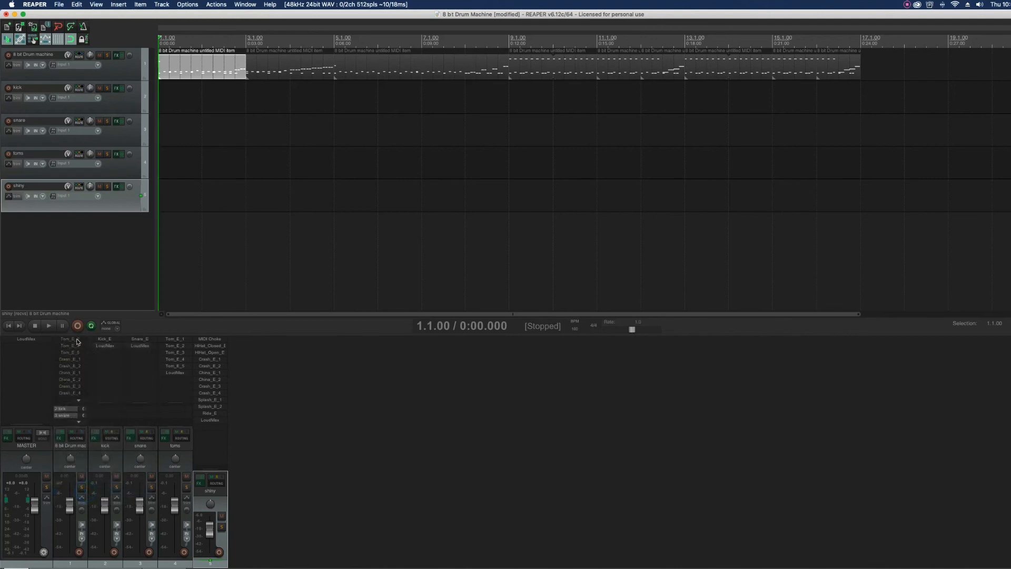
right_click(77, 341)
click(74, 490)
right_click(74, 340)
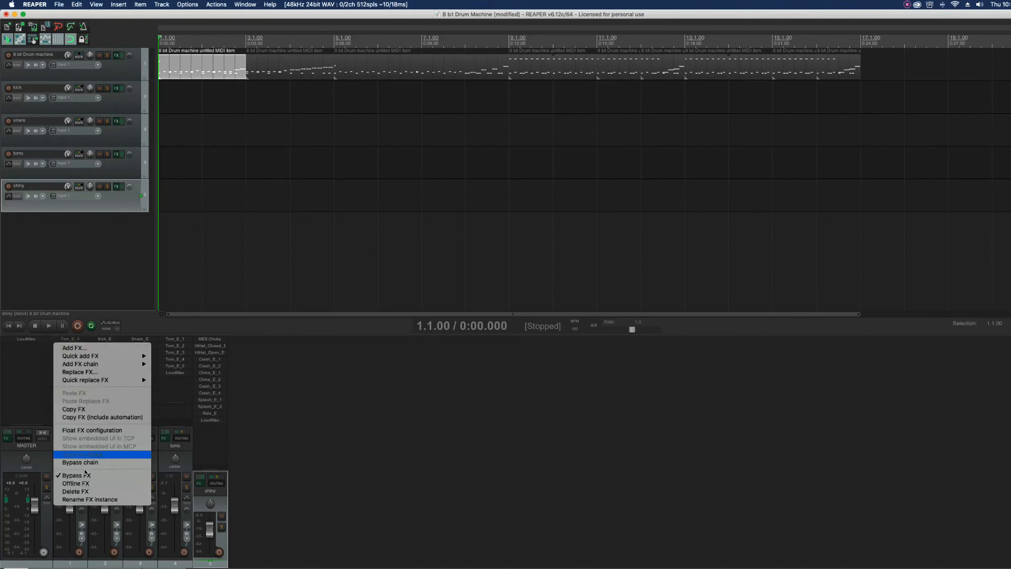
click(77, 491)
right_click(73, 341)
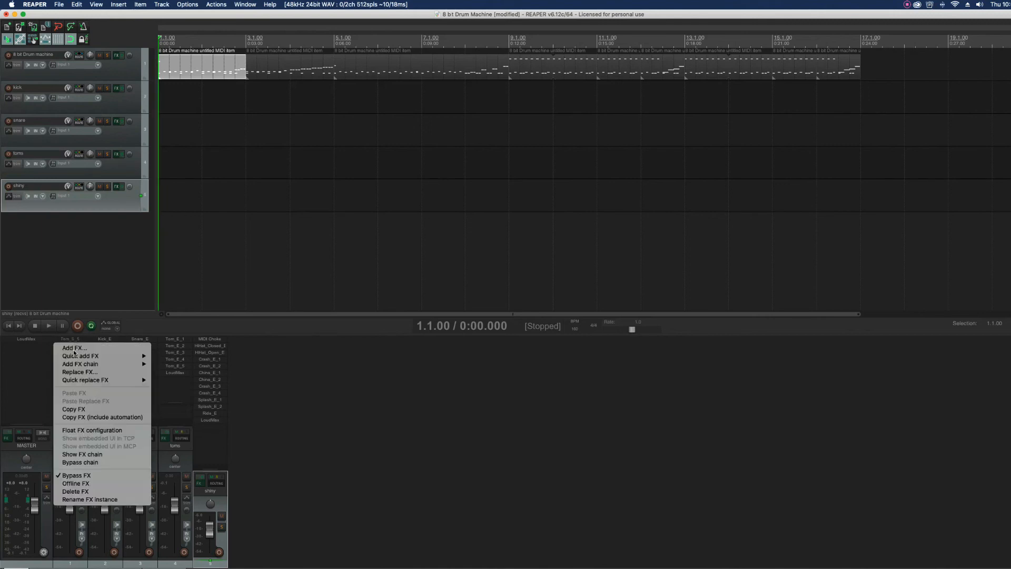
click(76, 490)
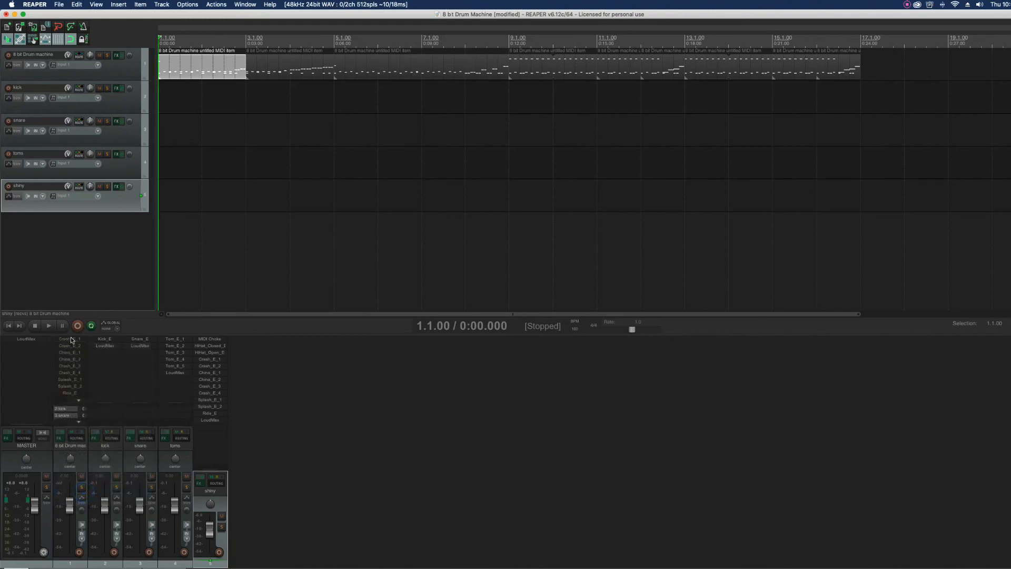
- Delete the Crash_E_1, Crash_E_2, China_E_1 and China_E_2 samplers from the 8 bit Drum machine track's effects chain
right_click(73, 341)
click(89, 491)
right_click(77, 340)
click(94, 490)
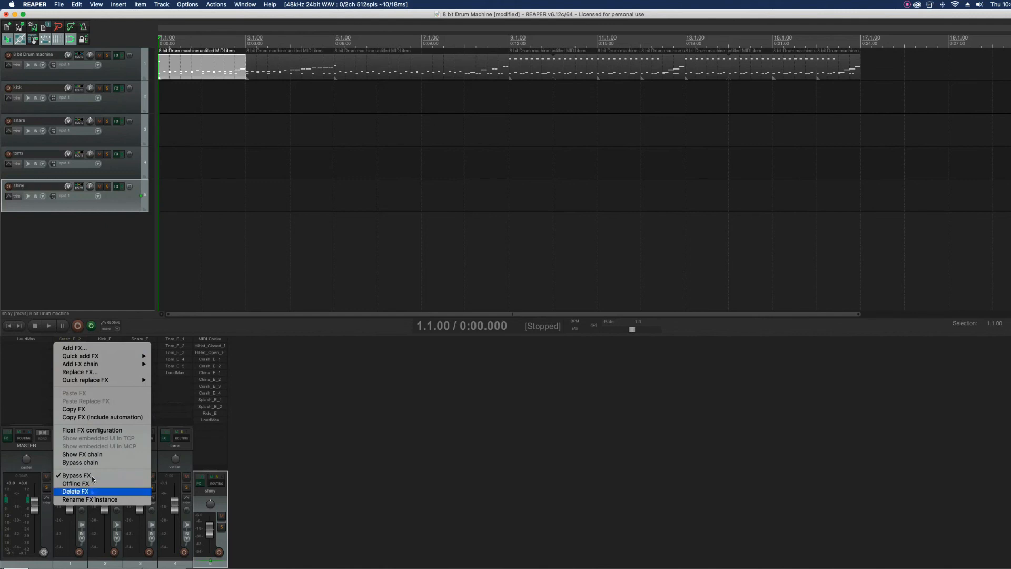
right_click(77, 340)
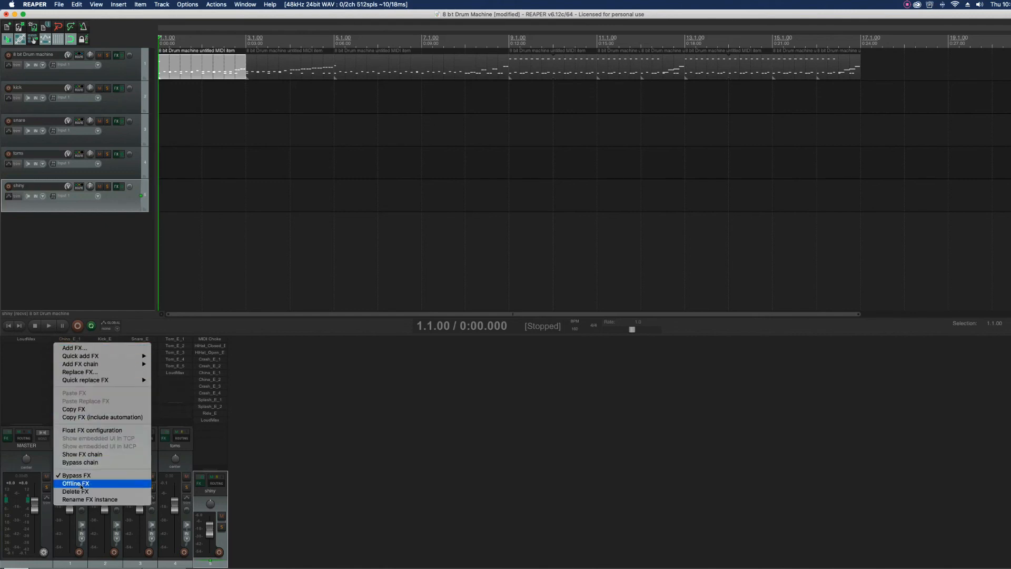
click(79, 491)
right_click(77, 339)
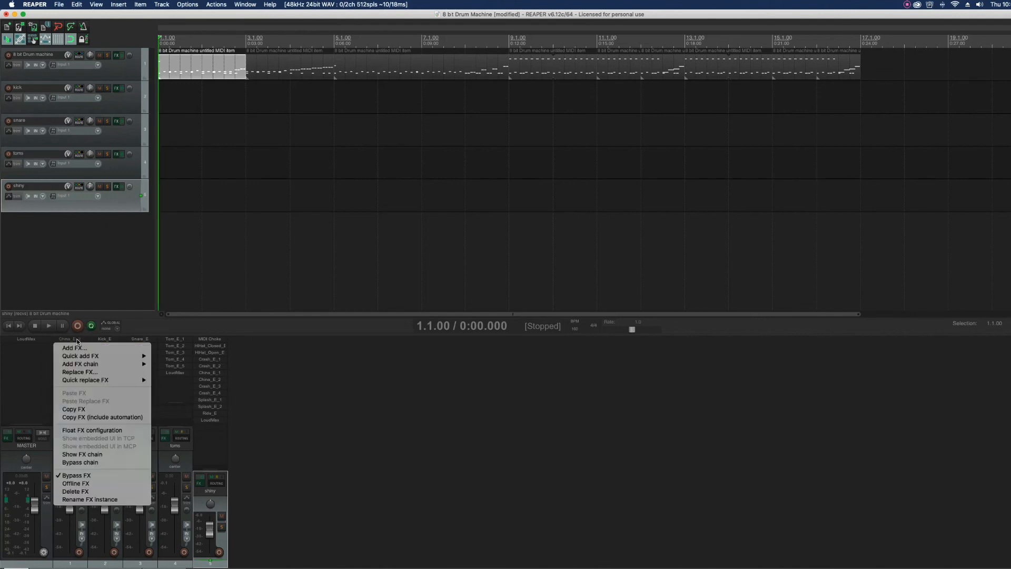
click(83, 490)
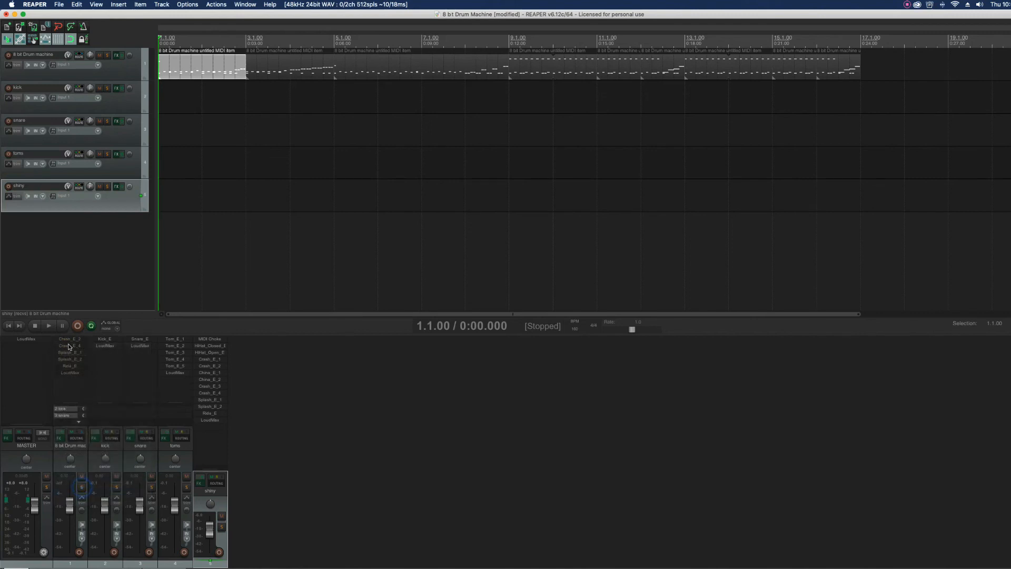
- Delete the Crash_E_3 and Crash_E_4 samplers from the 8 bit Drum machine track's effects chain
right_click(69, 340)
key(Escape)
right_click(68, 340)
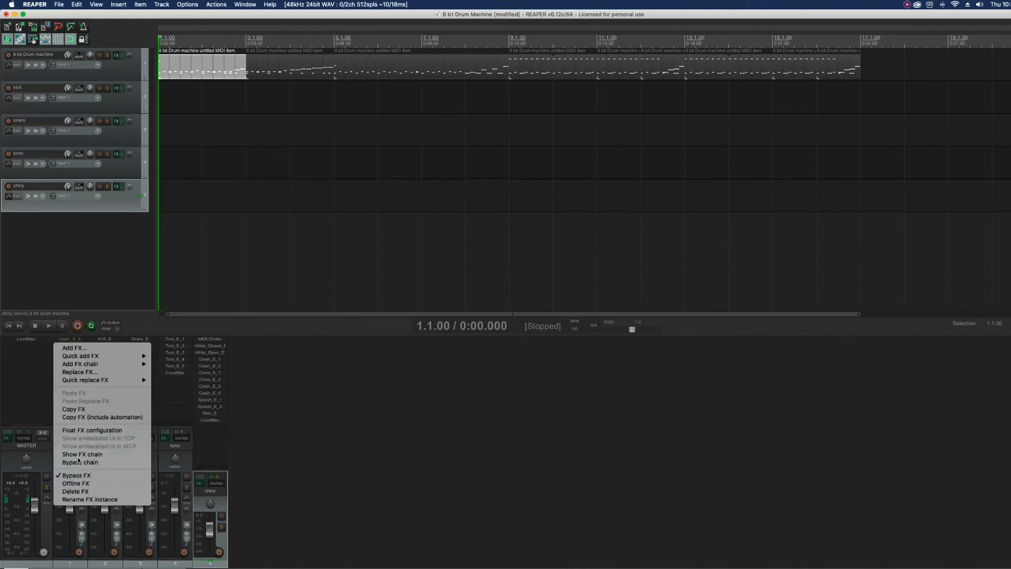
click(76, 491)
right_click(75, 341)
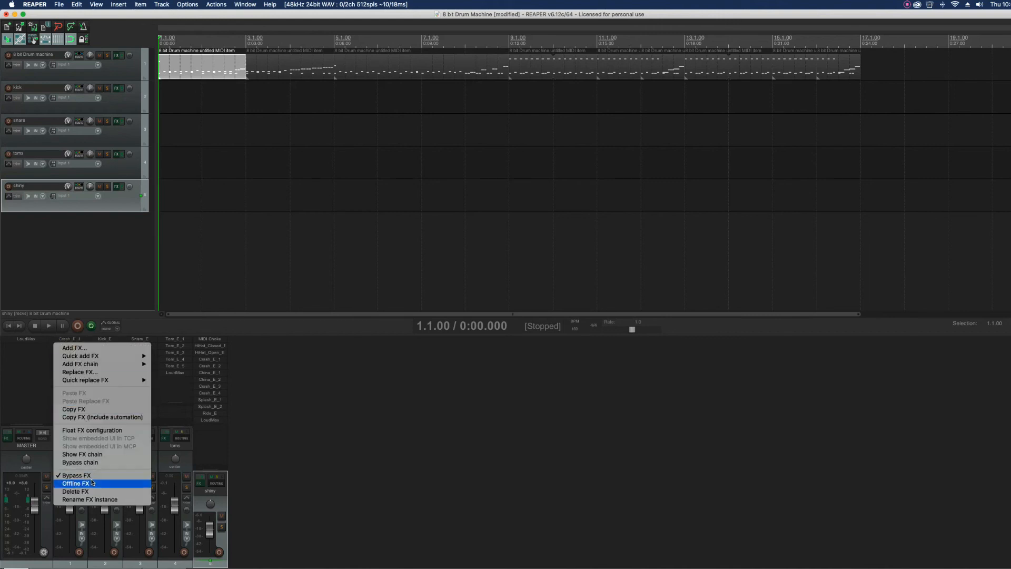
click(87, 491)
- Delete the two splash samplers, the ride sampler and LoudMax to empty the 8 bit Drum machine track's effects chain
right_click(76, 341)
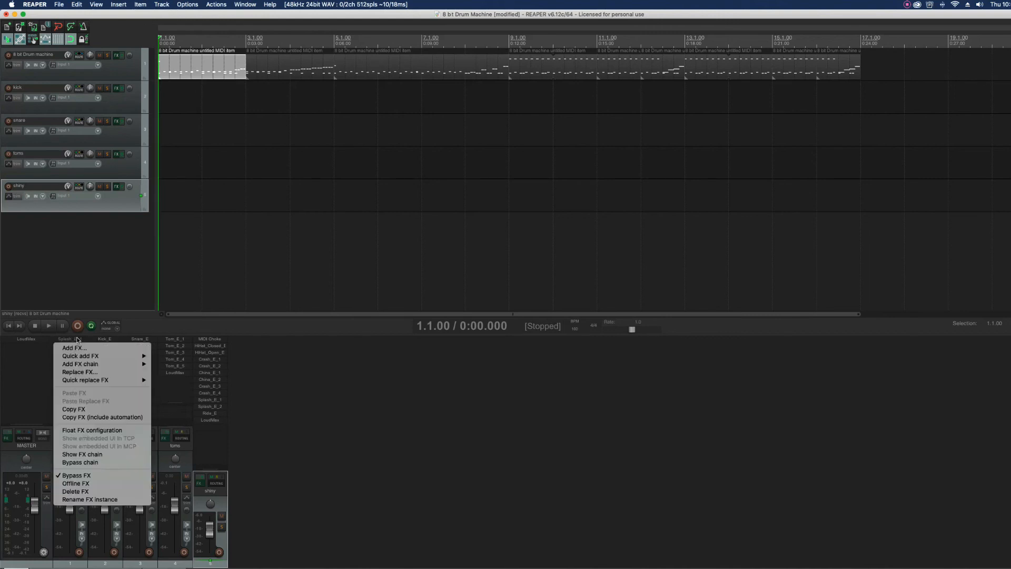
click(87, 491)
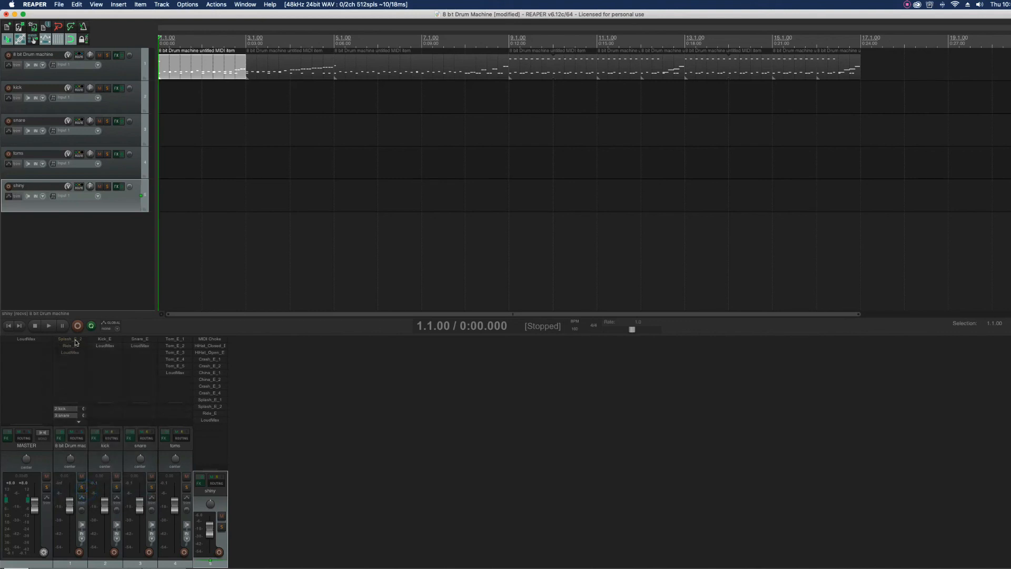
right_click(75, 340)
click(98, 491)
right_click(77, 342)
click(87, 491)
right_click(75, 340)
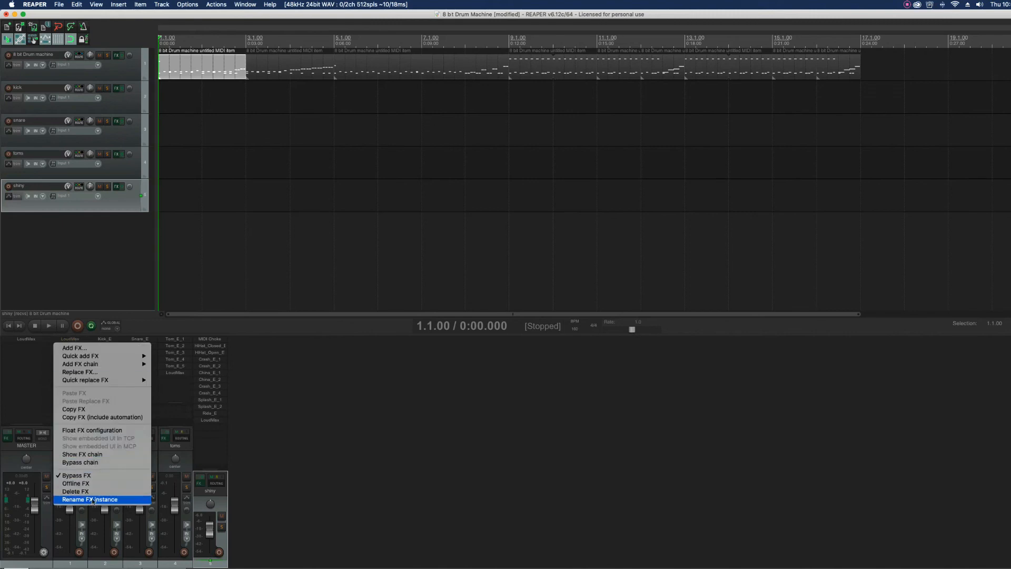
click(90, 491)
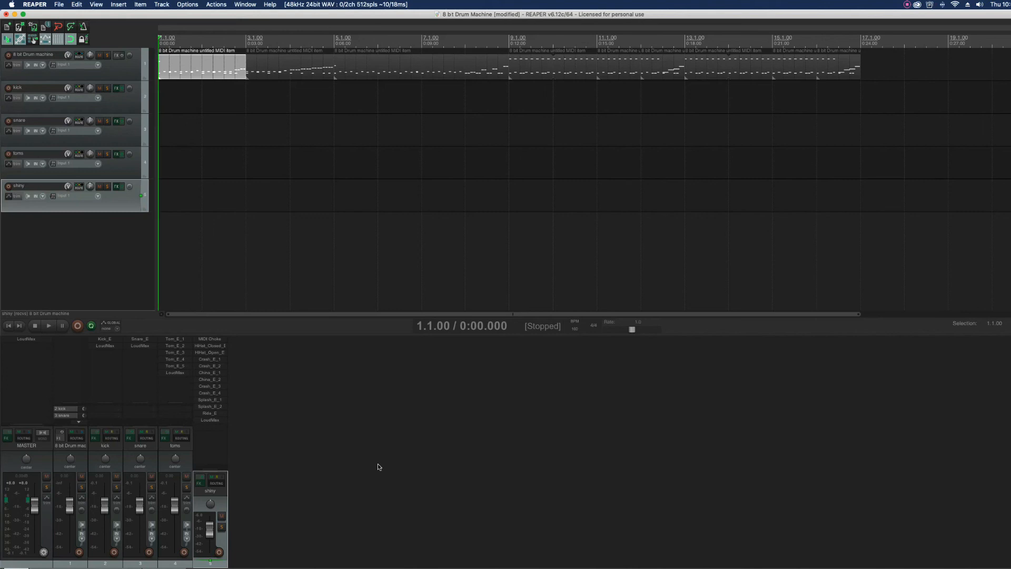
click(908, 5)
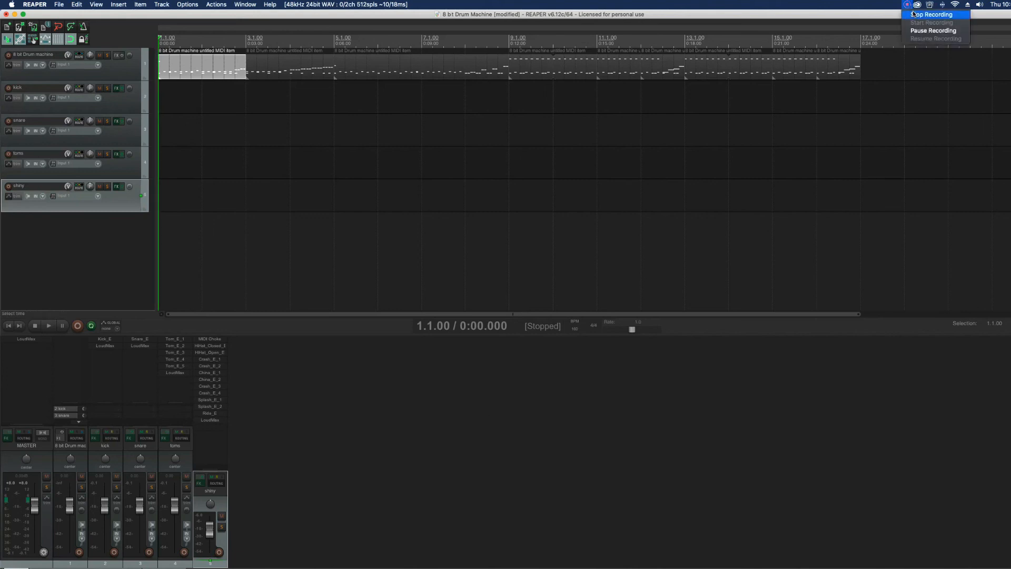